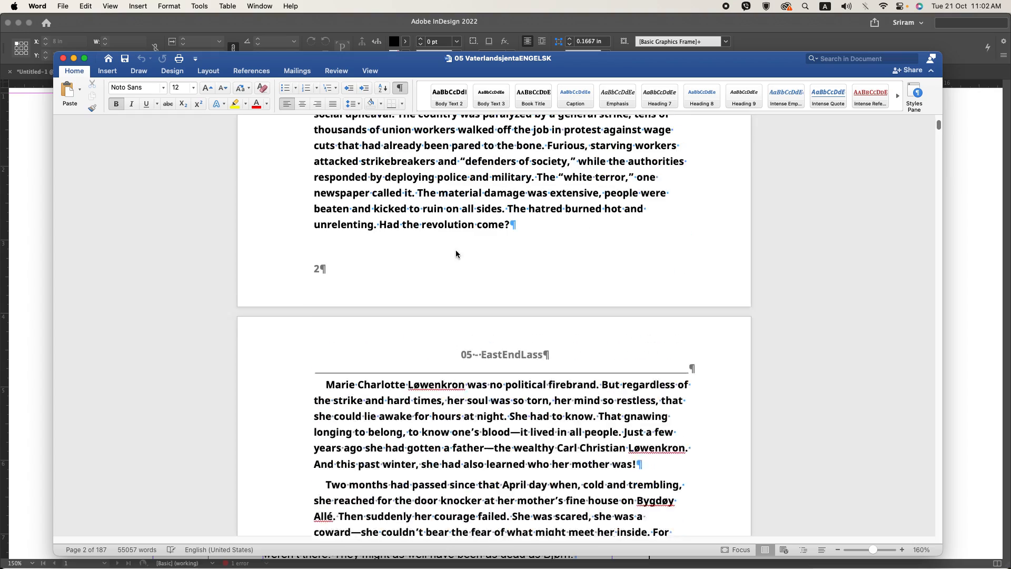
scroll(457, 251, up, 10)
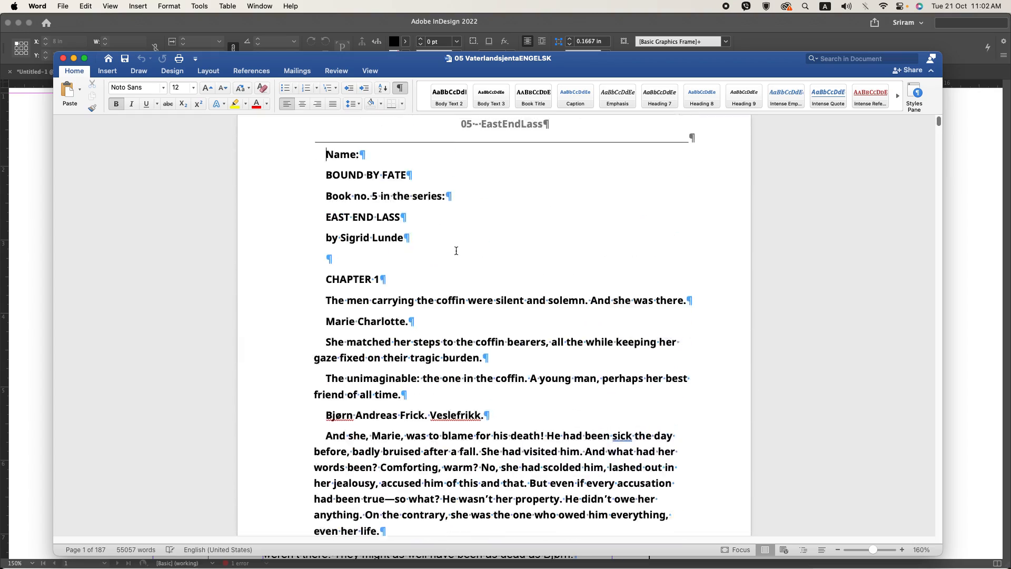
Step: Review the opening pages of the manuscript in Word and switch to the InDesign layout
scroll(460, 254, down, 5)
scroll(460, 254, down, 1)
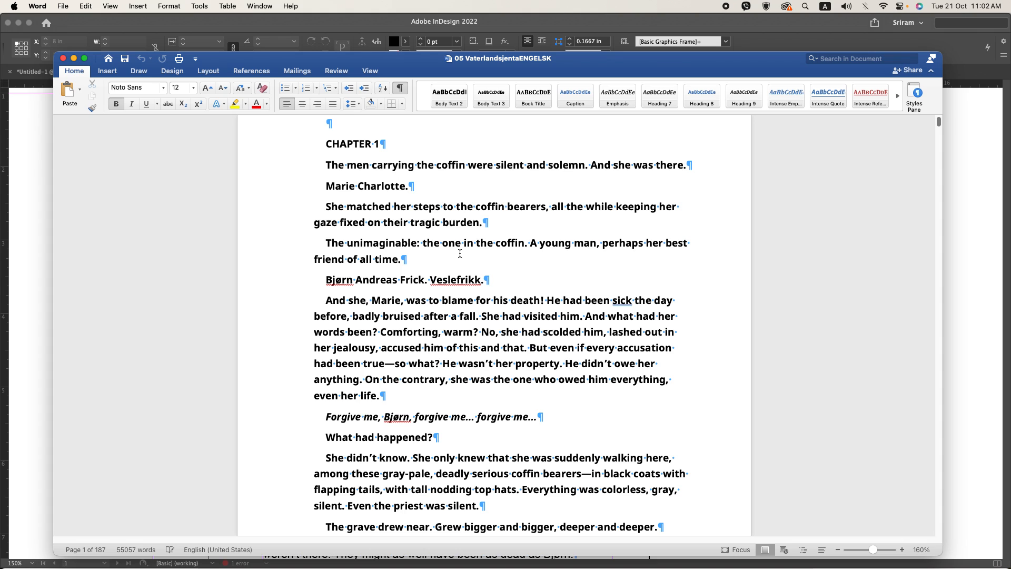
scroll(460, 254, down, 1)
key(super+Tab)
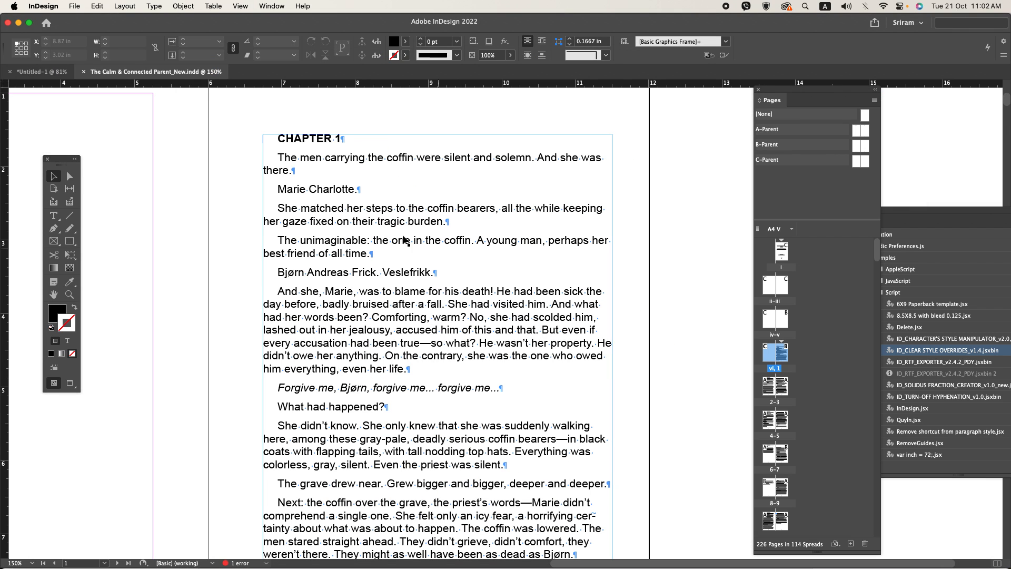
Step: Apply the Chap NUm paragraph style to the CHAPTER 1 heading
click(321, 138)
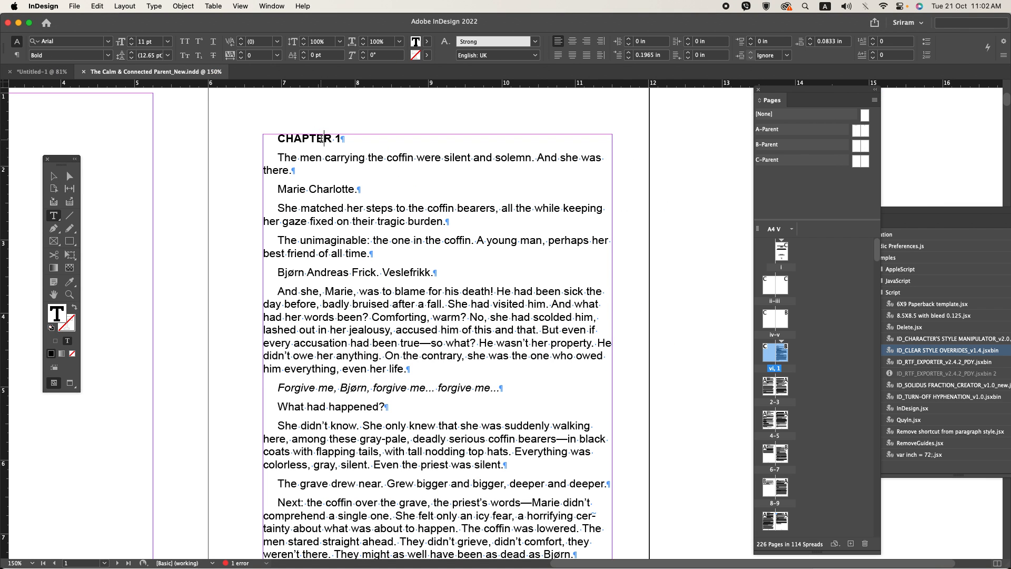
key(super+F11)
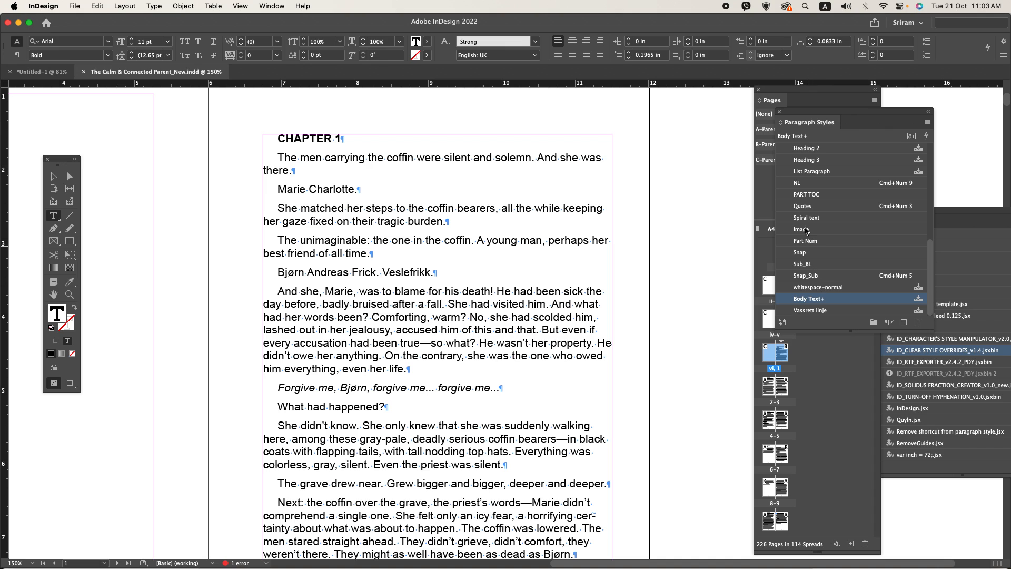
scroll(809, 219, up, 3)
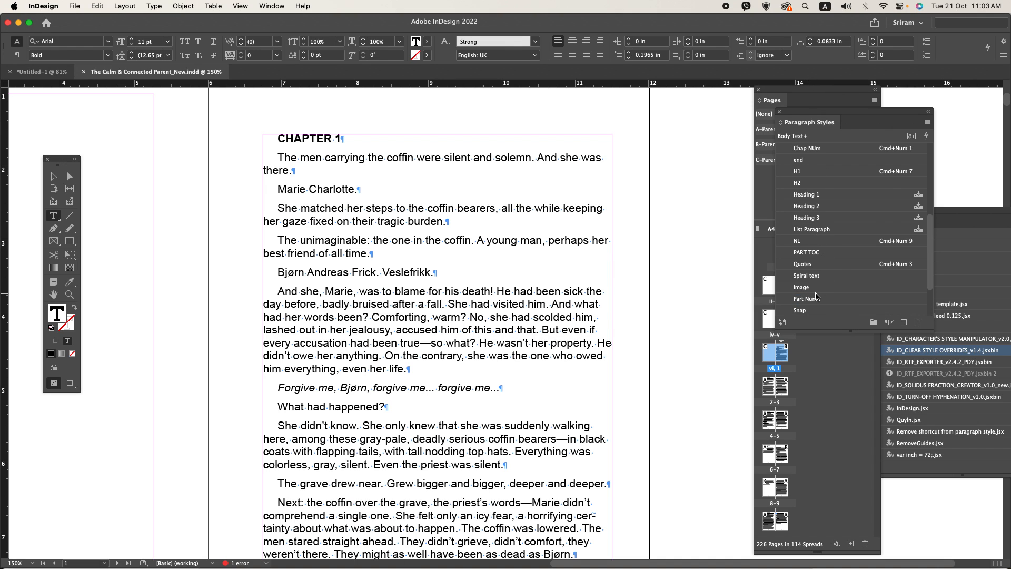
scroll(813, 290, up, 5)
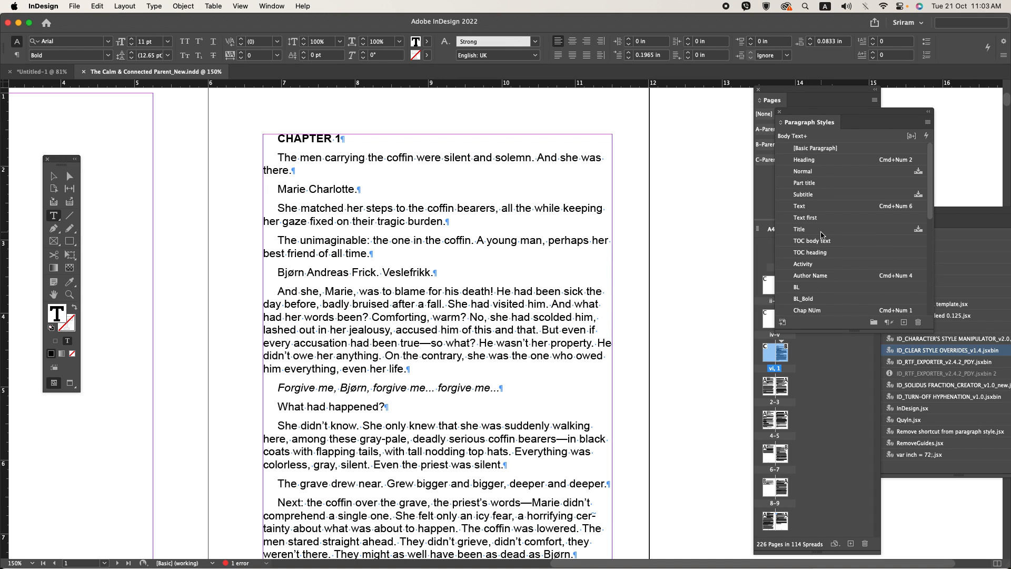
scroll(822, 234, down, 5)
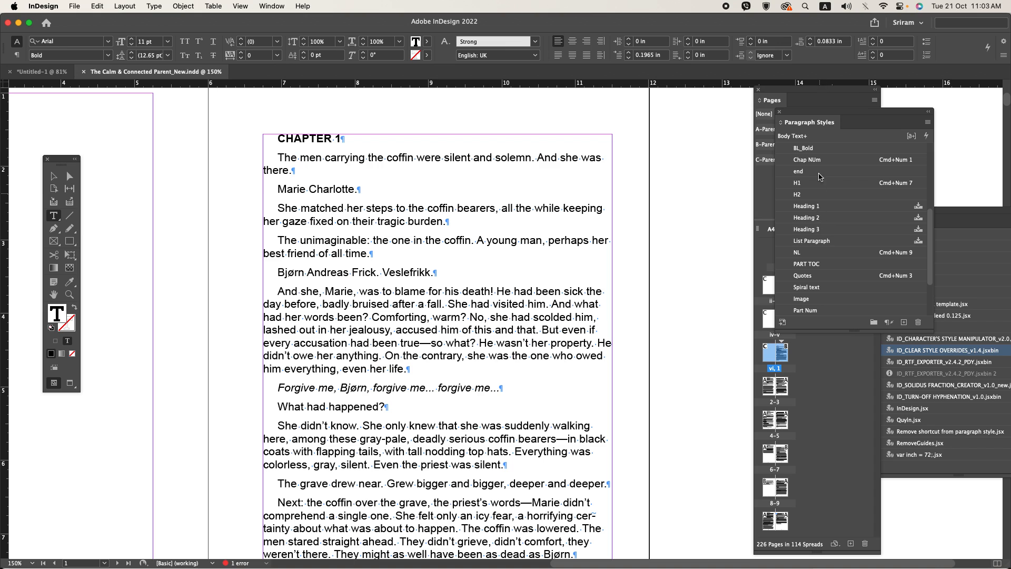
click(821, 161)
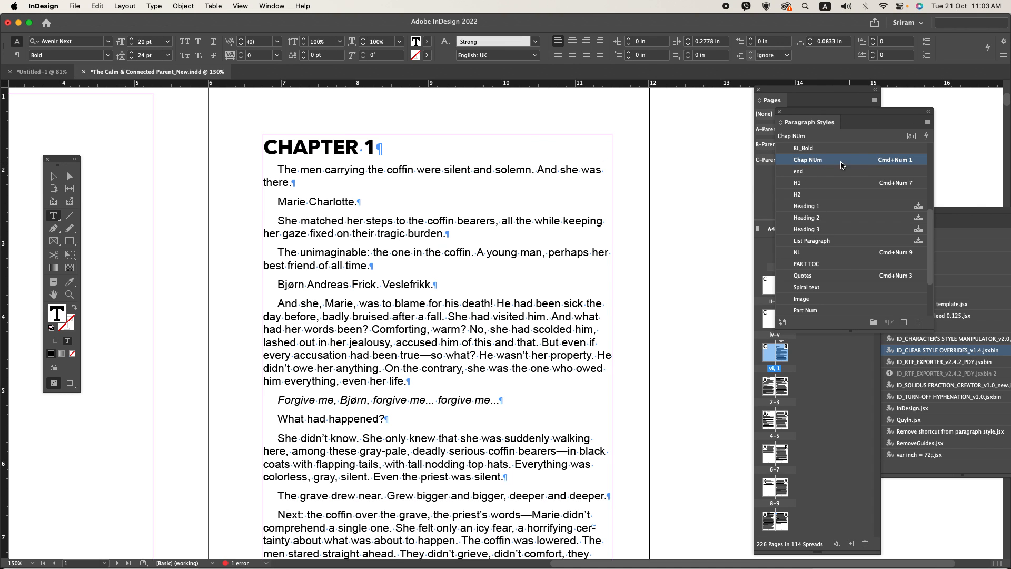
Step: Edit the Chap NUm paragraph style to use Centre alignment and a space after of 0p30
right_click(835, 160)
click(375, 164)
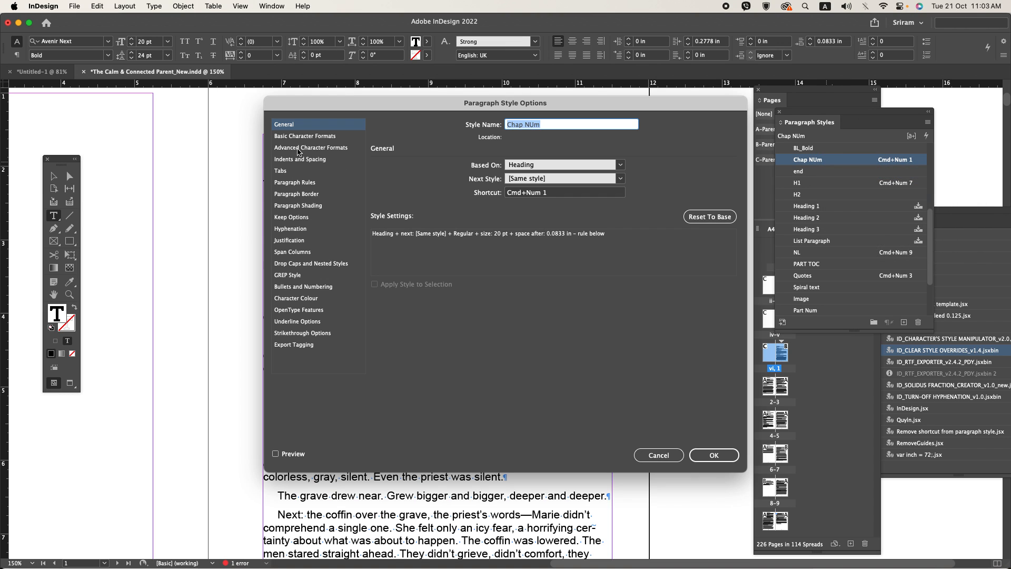
click(300, 137)
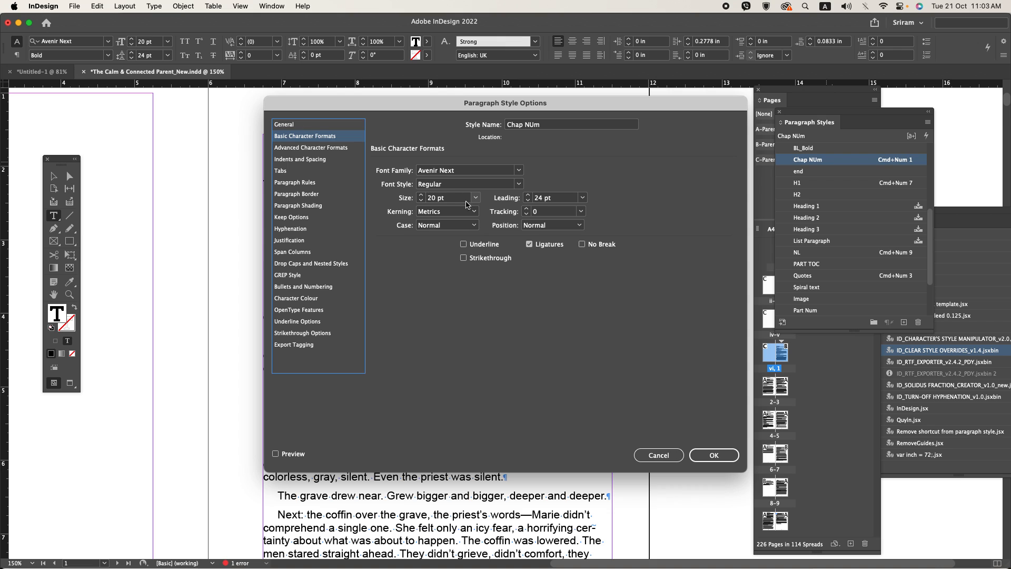
click(317, 159)
click(450, 171)
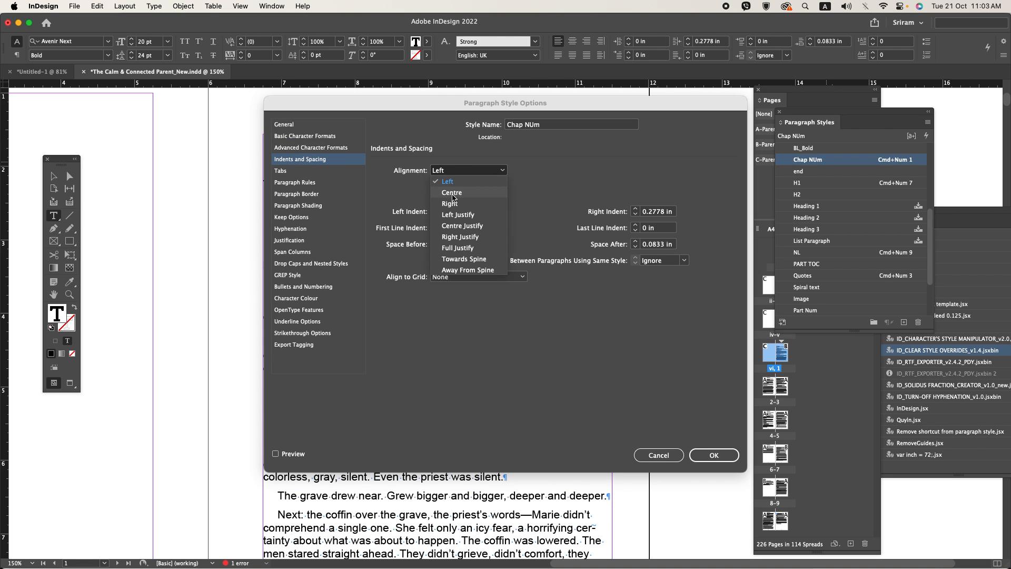
click(453, 192)
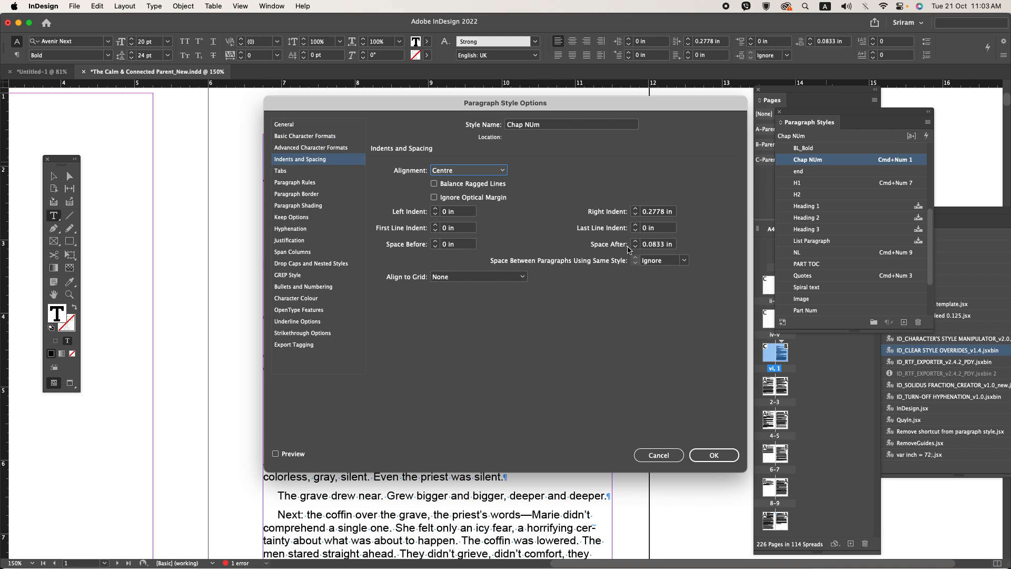
triple_click(656, 244)
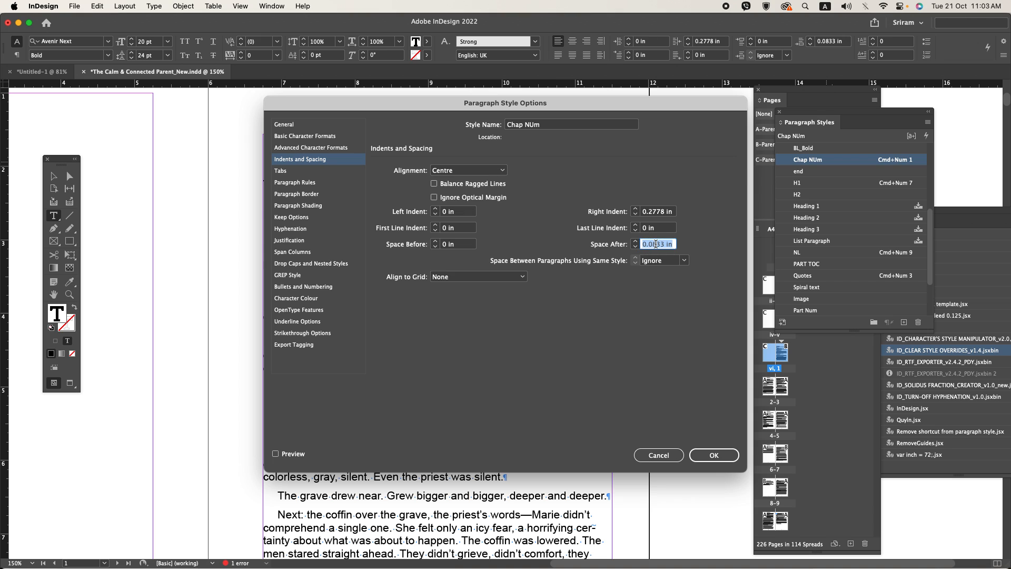
text(0p30)
key(Return)
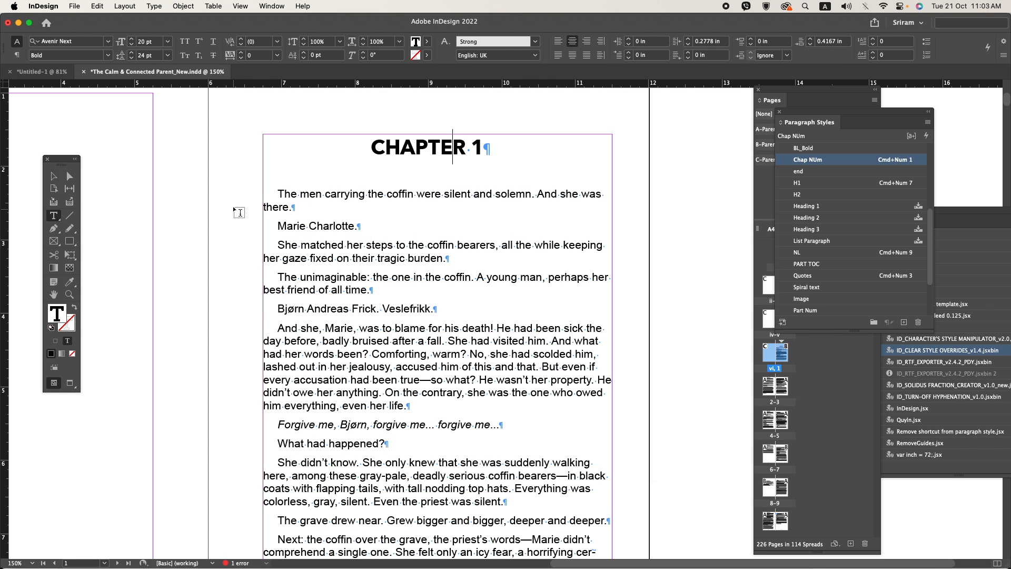
Step: Set the right indent of the CHAPTER 1 heading paragraph to 0
click(375, 149)
click(17, 56)
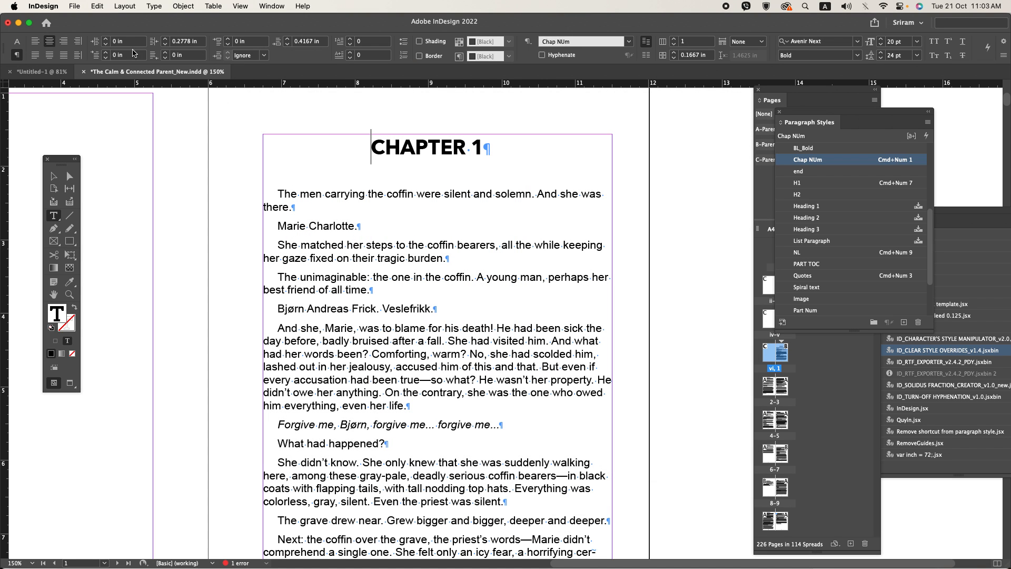
triple_click(189, 42)
text(0)
key(Return)
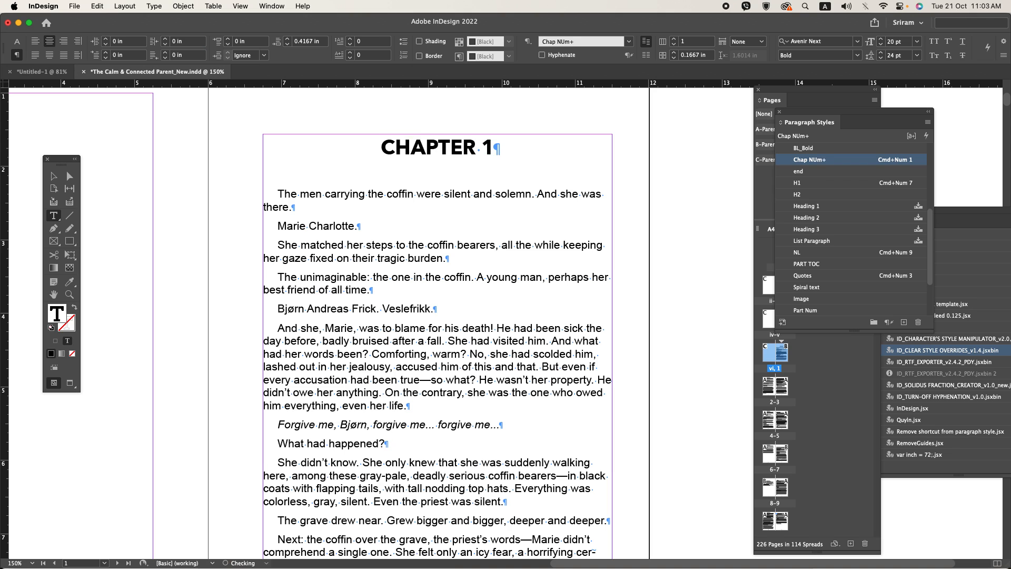
Step: Change the document's ruler units to points
right_click(4, 87)
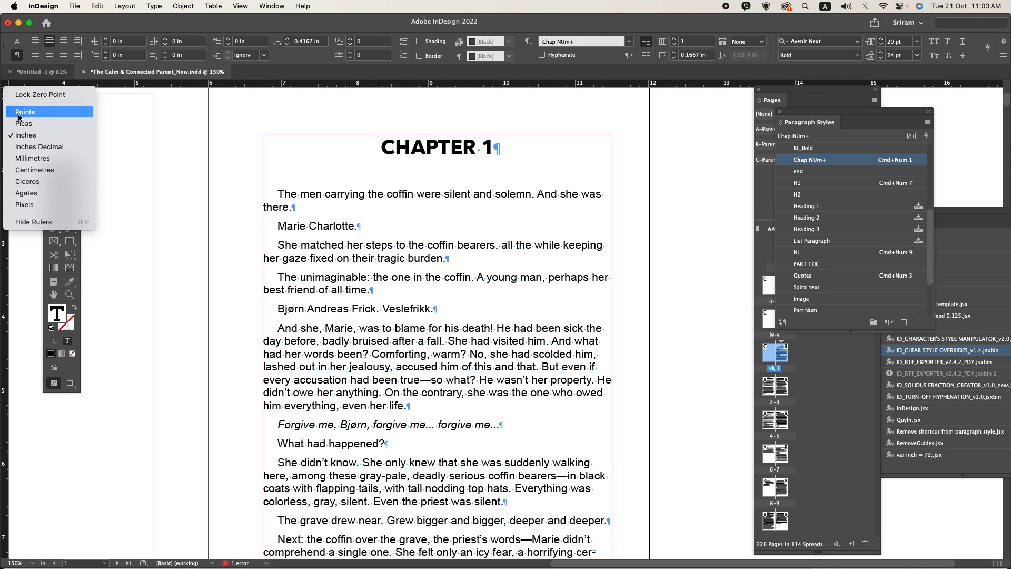
click(19, 116)
triple_click(386, 171)
key(super+minus)
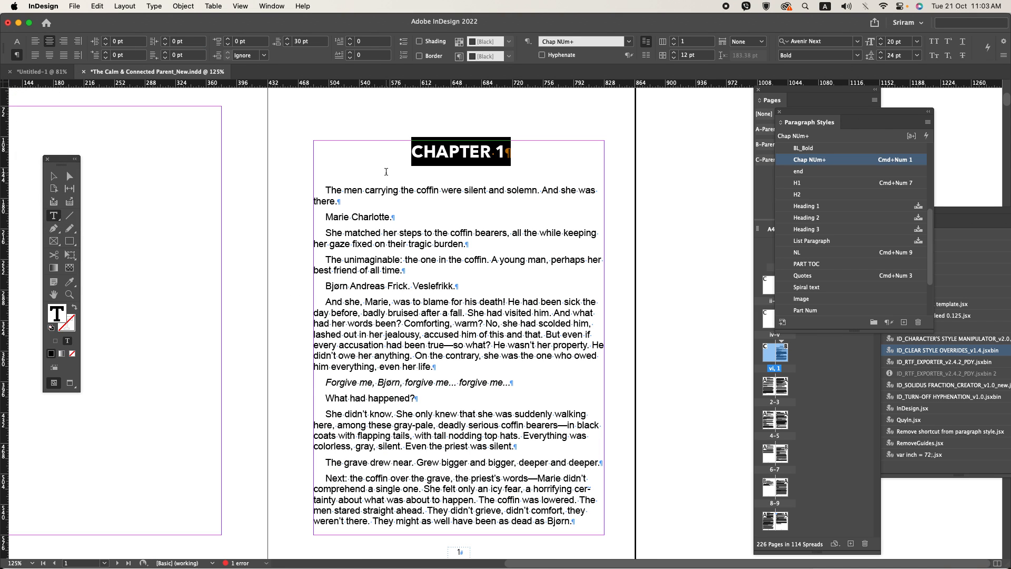
Step: Try applying the Chap NUm style to the first five paragraphs below the chapter heading and undo it
drag(373, 189, 438, 334)
key(super+KP_1)
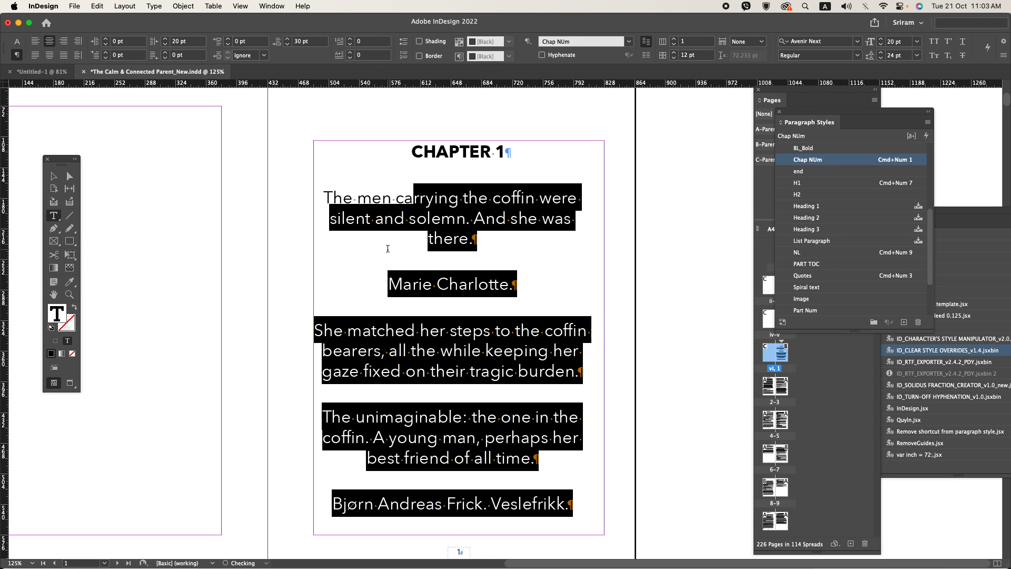
key(super+z)
Step: Apply the Text first paragraph style to the opening paragraph below CHAPTER 1
click(414, 193)
scroll(839, 238, up, 5)
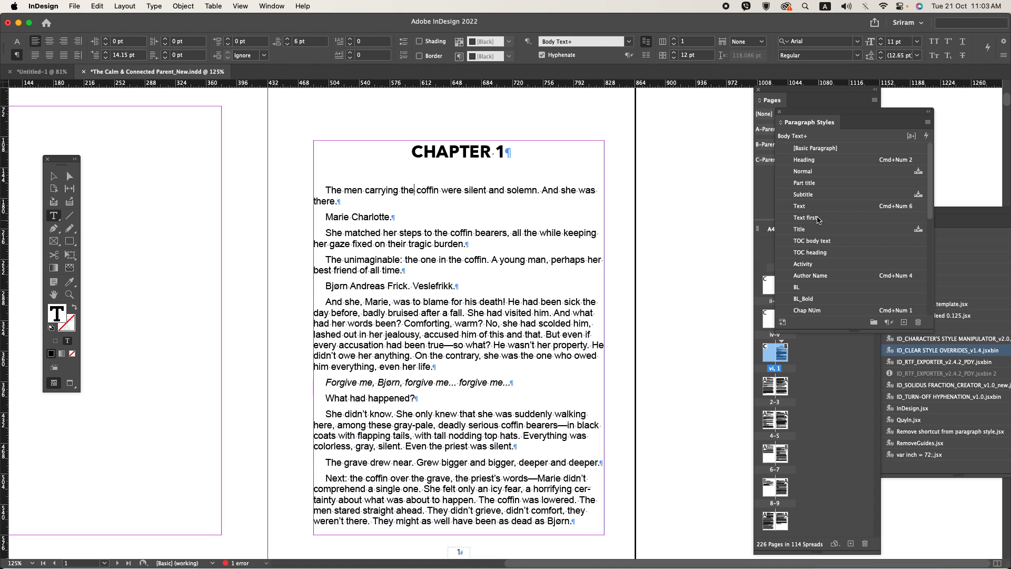
click(817, 218)
Step: Edit the Text first paragraph style to set its leading to 14 pt
right_click(817, 218)
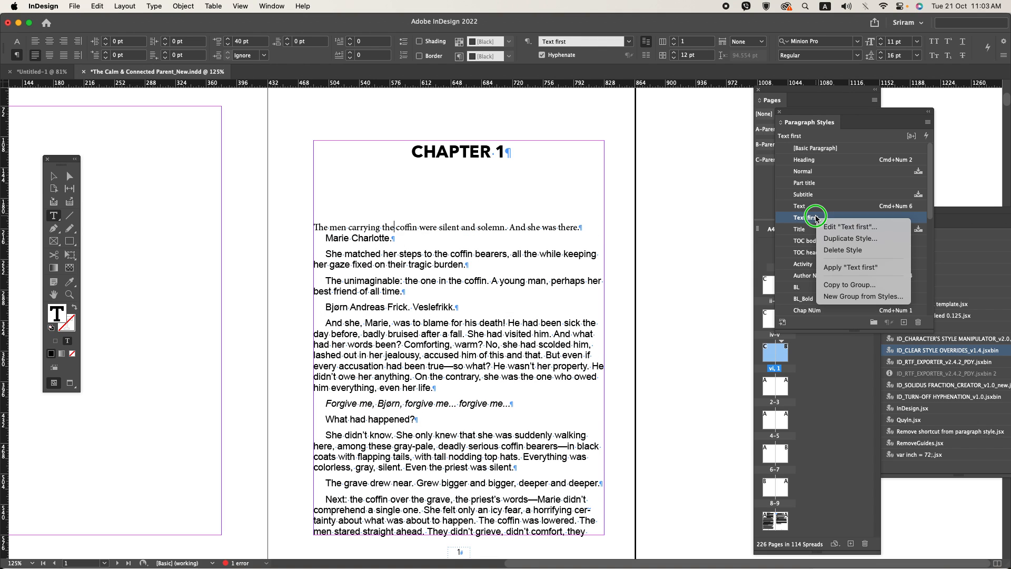
click(829, 226)
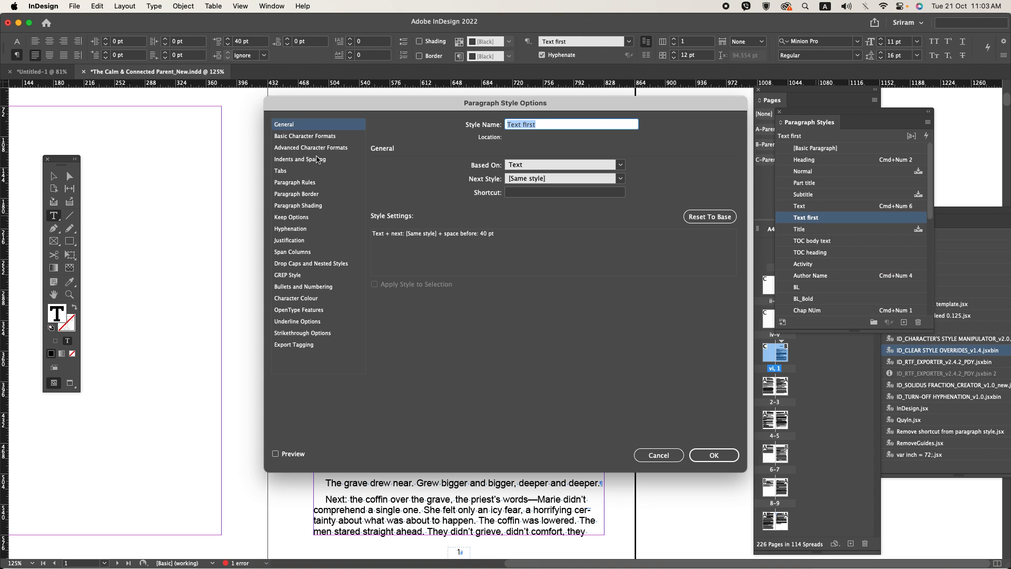
click(319, 138)
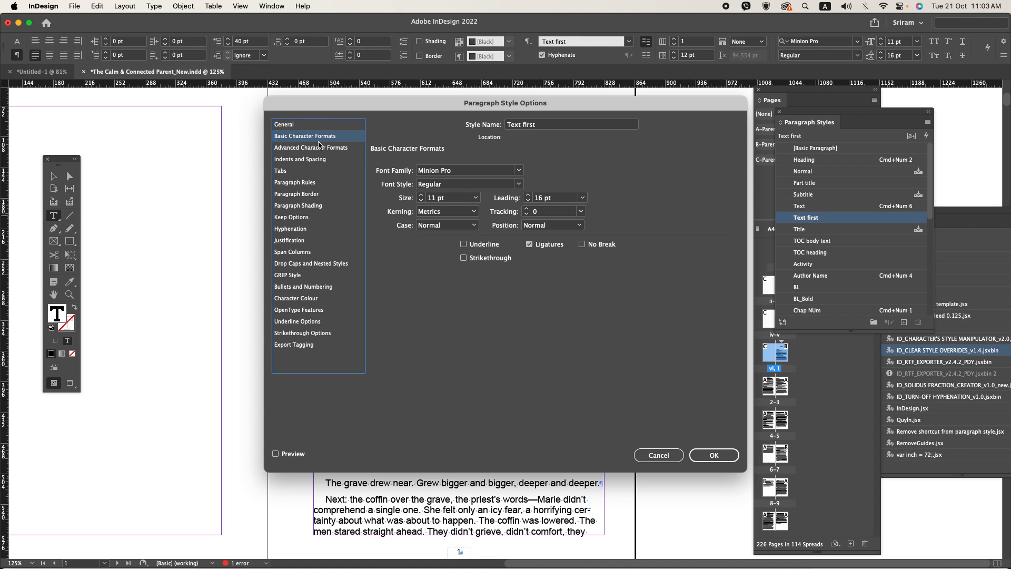
click(550, 200)
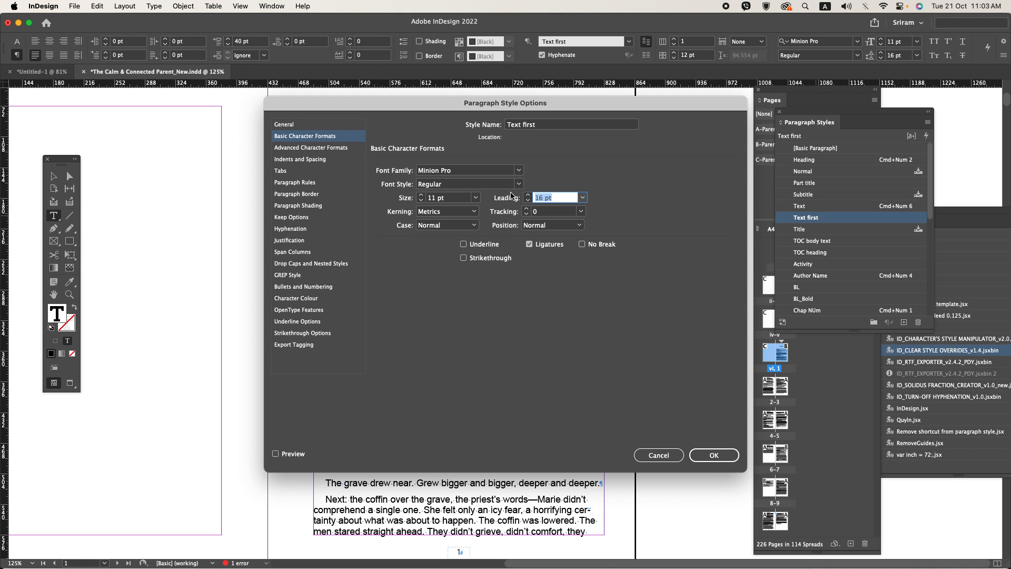
key(Return)
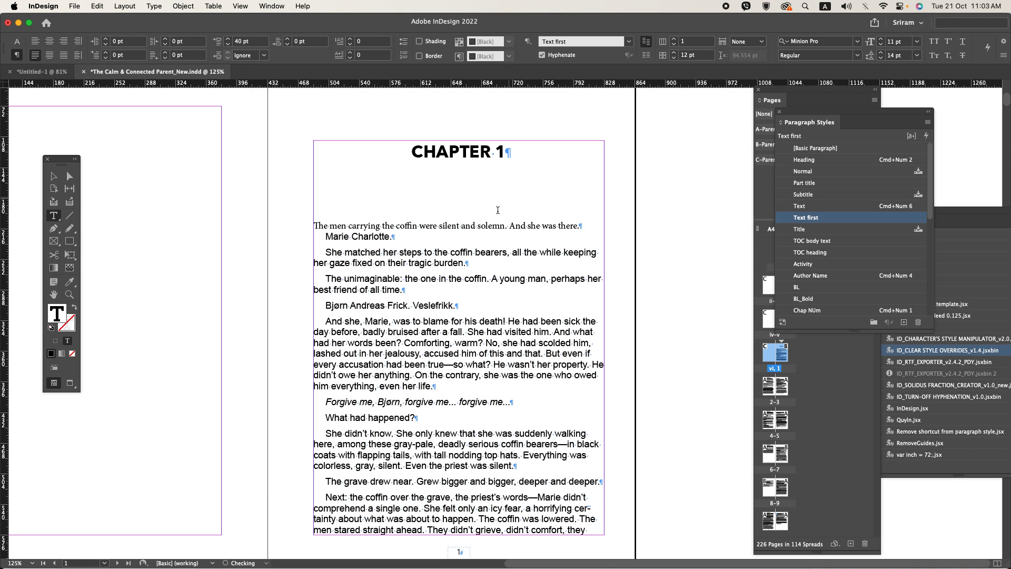
Step: Edit the Body Text paragraph style to use the Minion Pro font with 14 pt leading
click(387, 238)
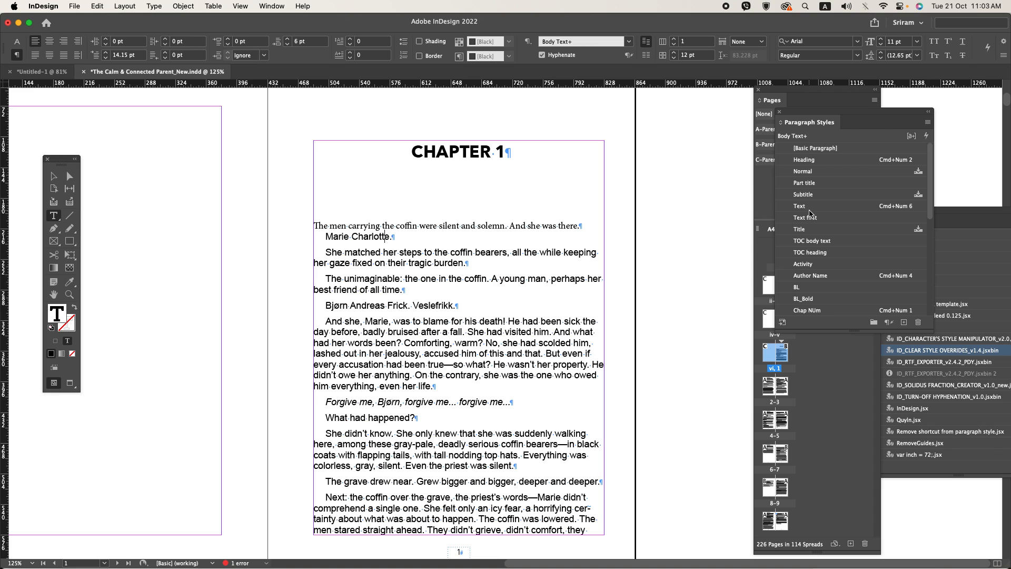
scroll(823, 248, down, 4)
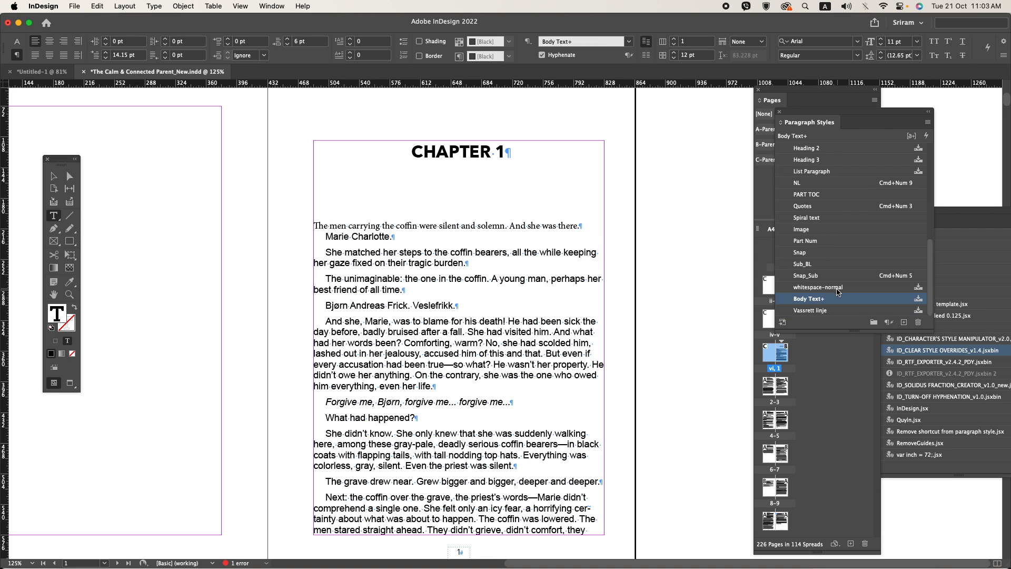
right_click(801, 304)
click(818, 313)
click(311, 136)
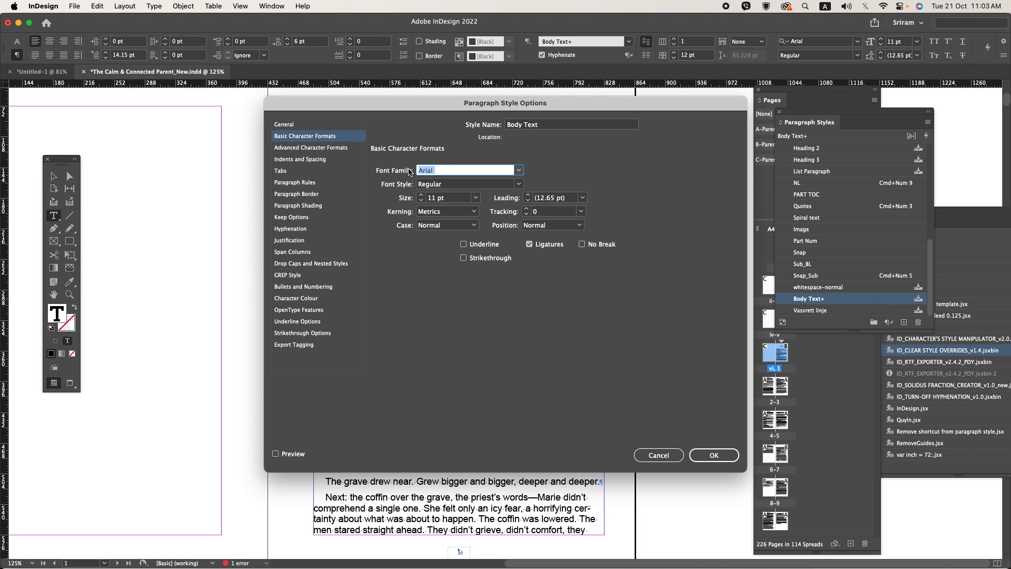
key(Tab)
key(Tab)
key(Tab)
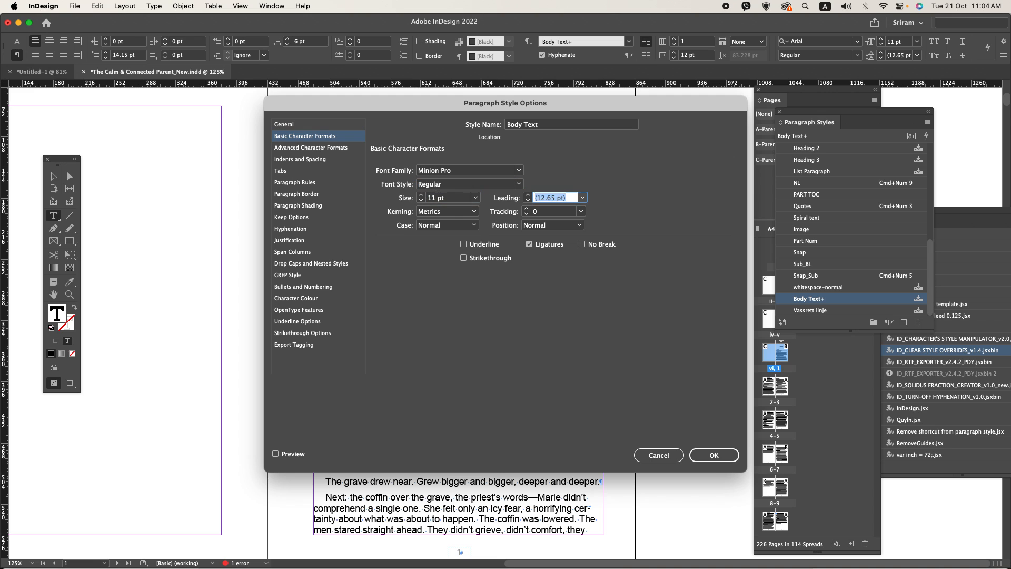
key(Tab)
key(shift+Tab)
text(1)
key(Return)
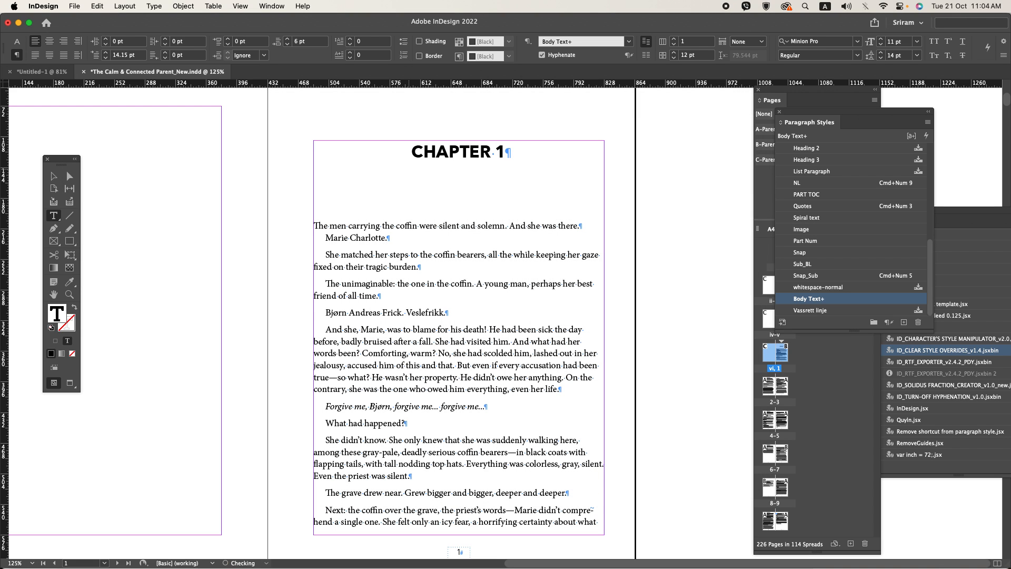
key(super+shift+a)
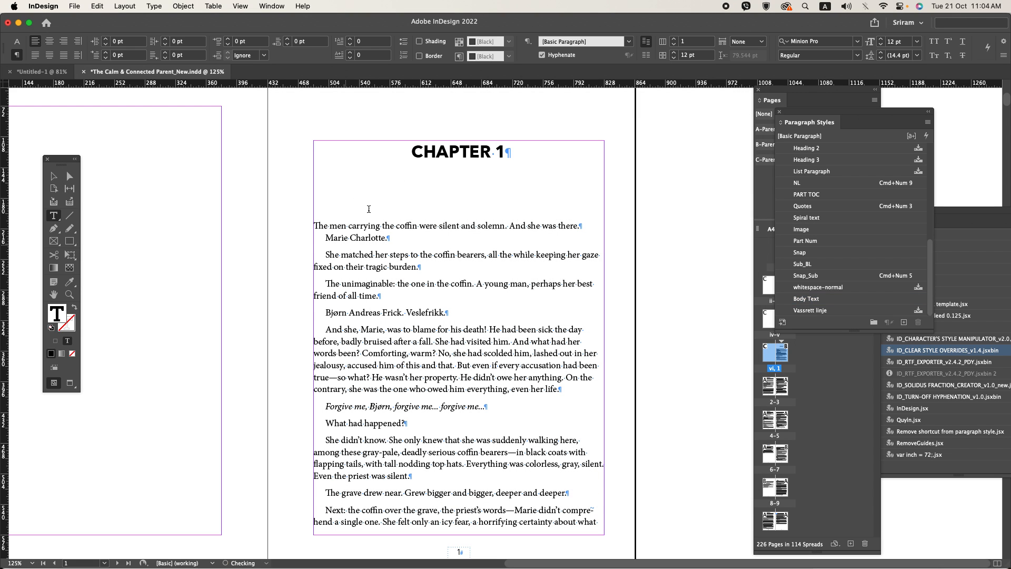
Step: Edit the Body Text paragraph style to set its alignment to Left Justify
click(458, 254)
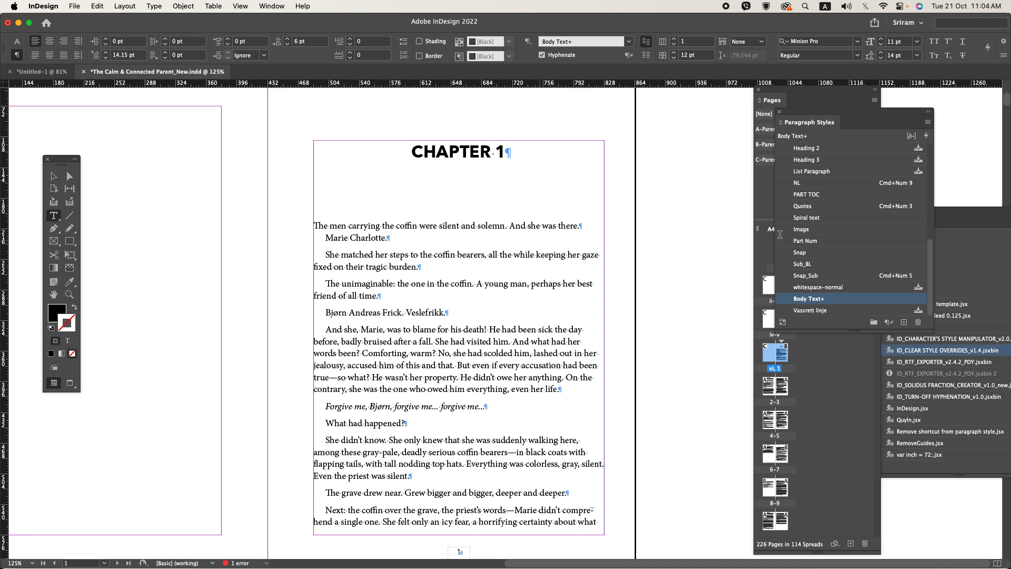
right_click(803, 299)
click(819, 308)
click(293, 148)
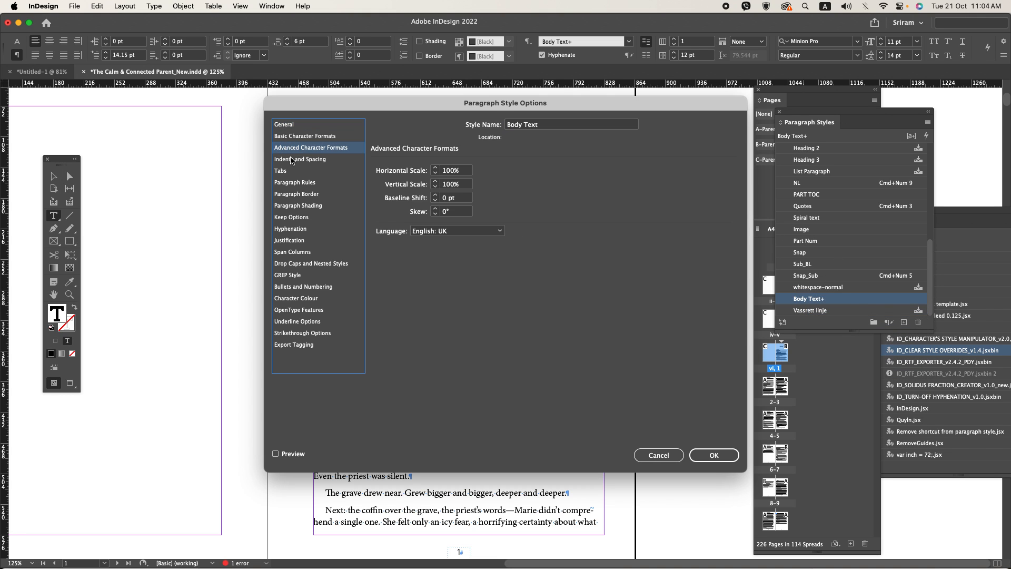
click(294, 159)
click(463, 170)
click(467, 215)
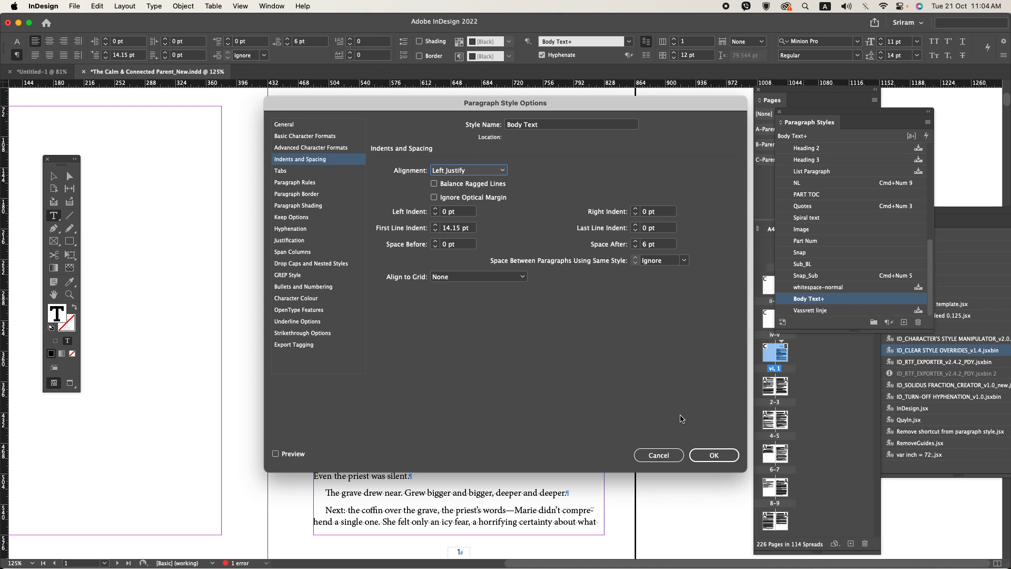
click(712, 454)
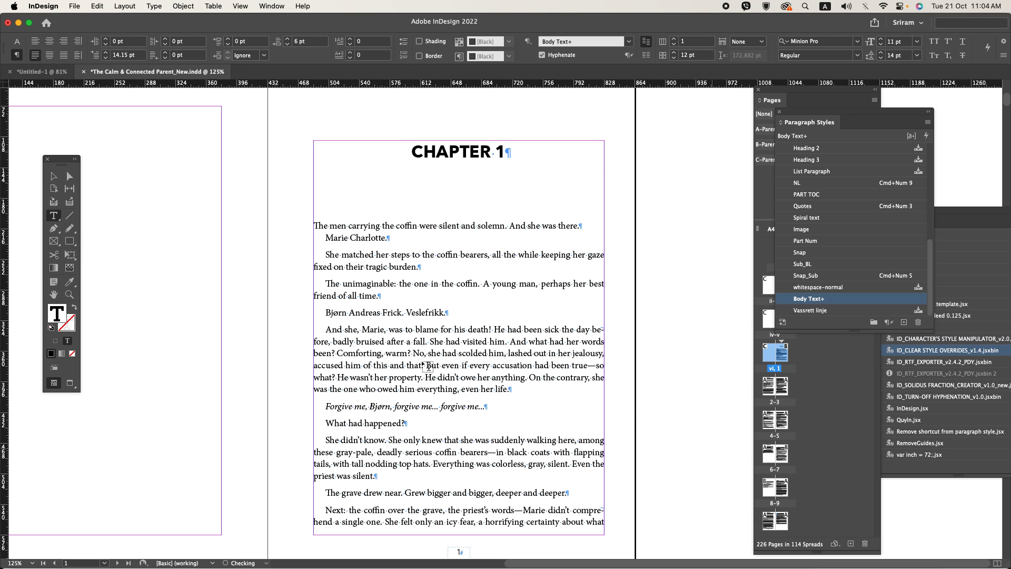
click(658, 375)
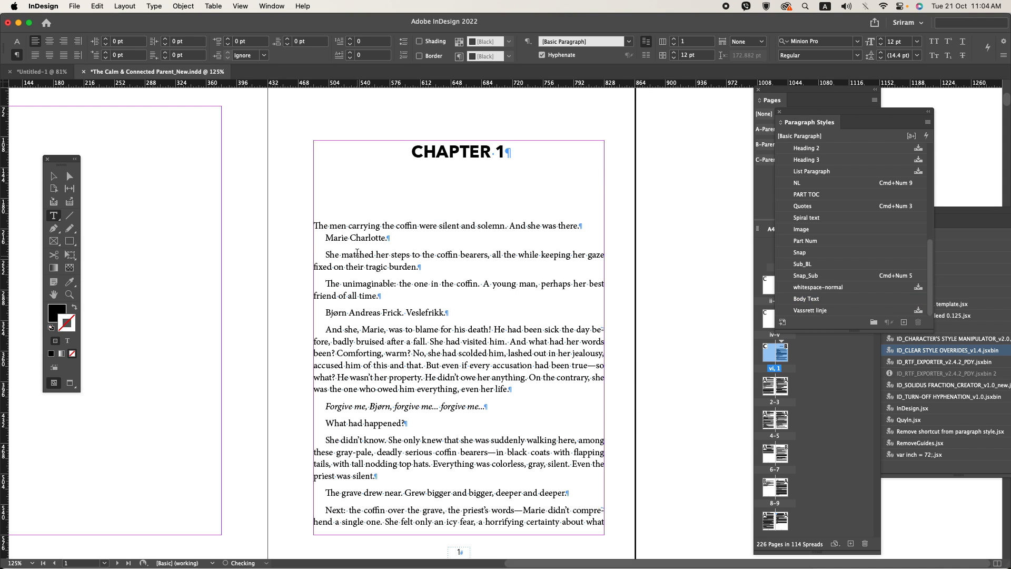
Step: Switch to Word and review the opening pages of CHAPTER 1 in the source manuscript
click(350, 225)
key(super+Tab)
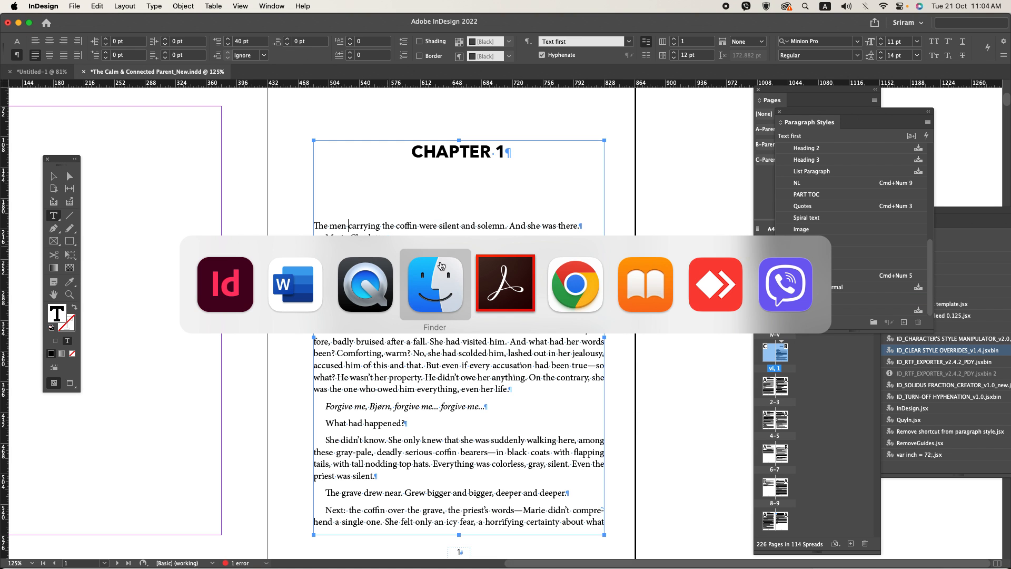
click(315, 278)
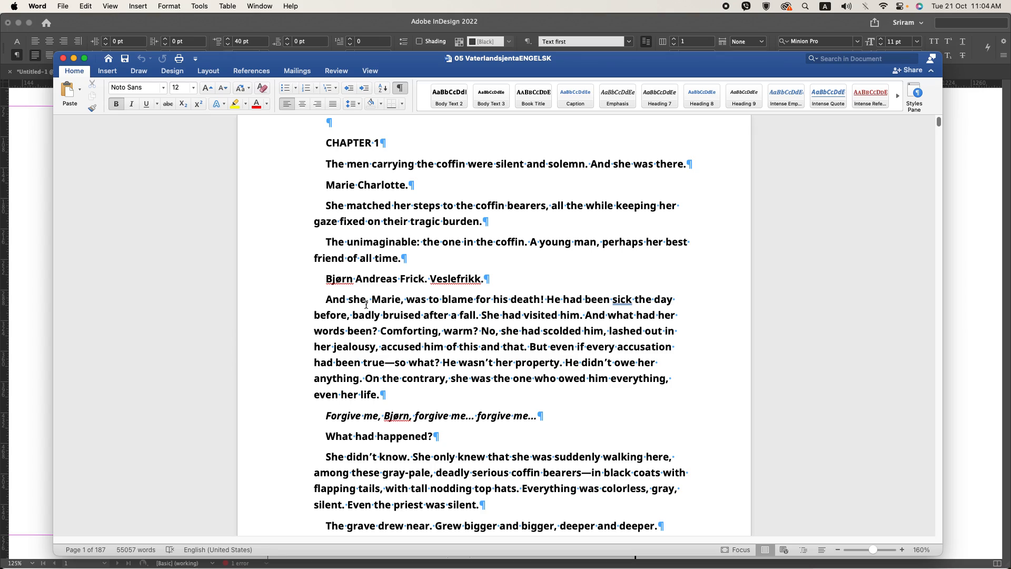
scroll(366, 305, down, 15)
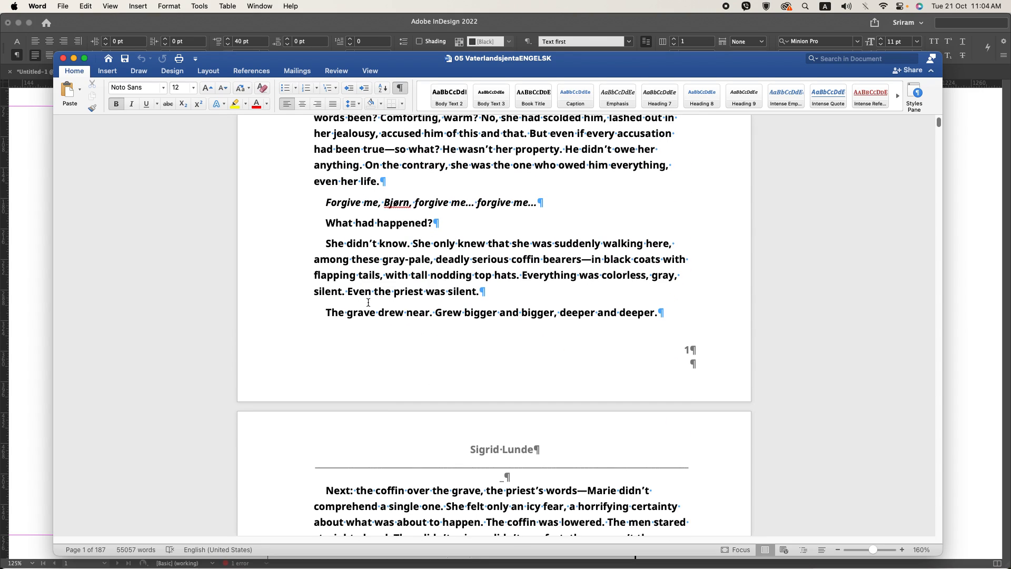
scroll(367, 303, down, 18)
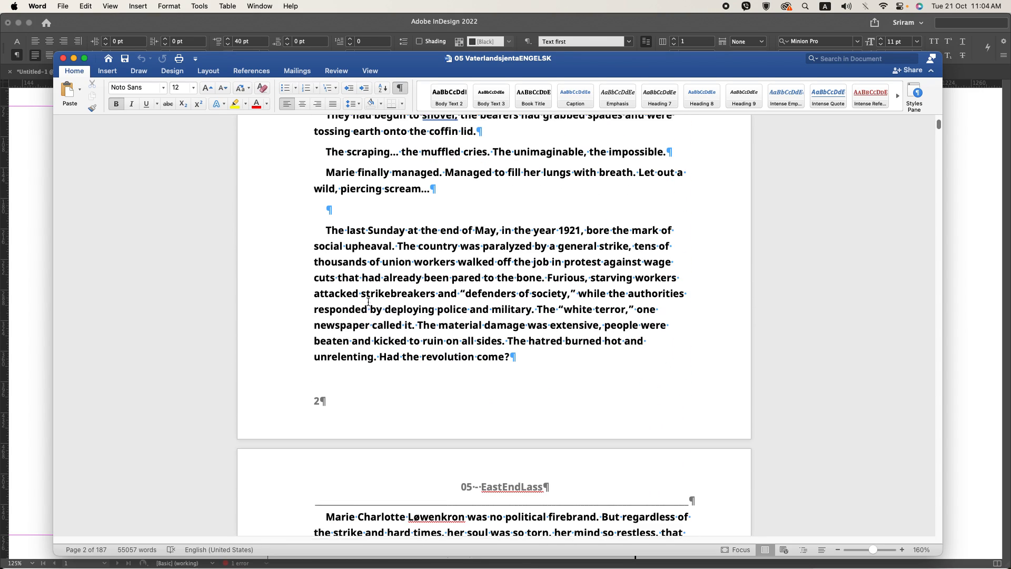
scroll(368, 302, down, 20)
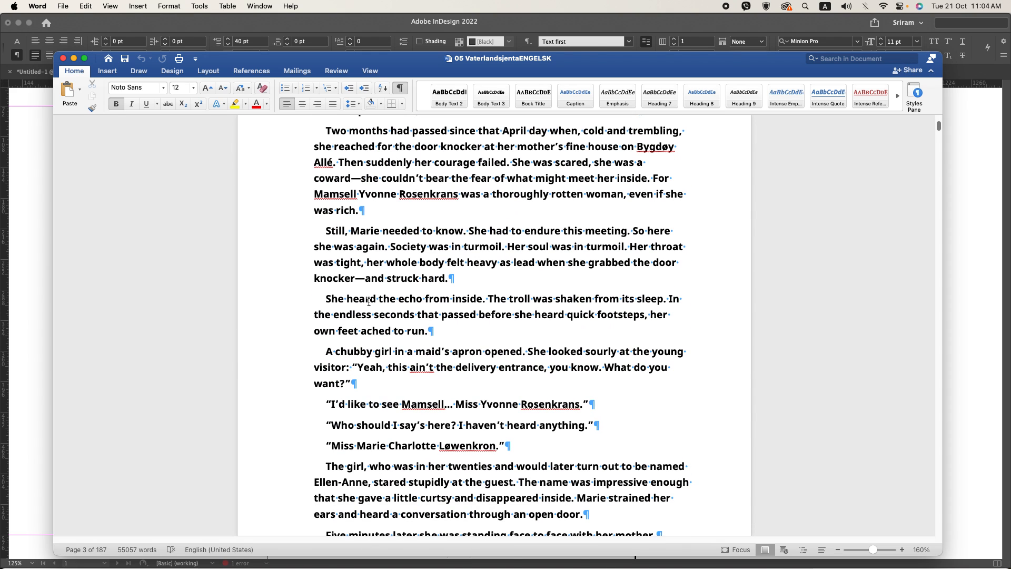
Step: Switch back to InDesign and give the opening paragraph below CHAPTER 1 a one-character drop cap two lines high
key(super+Tab)
scroll(320, 227, up, 1)
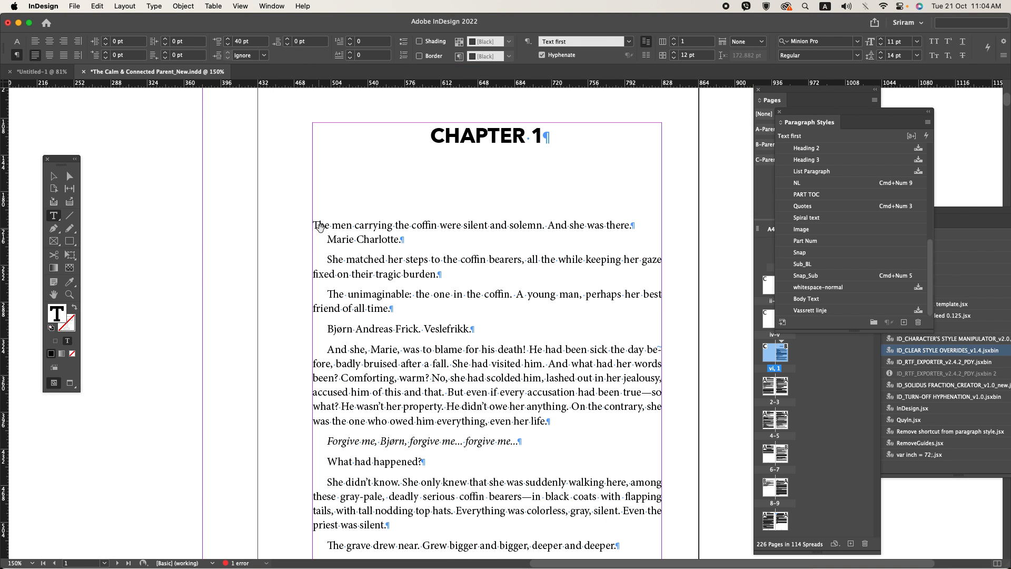
click(363, 59)
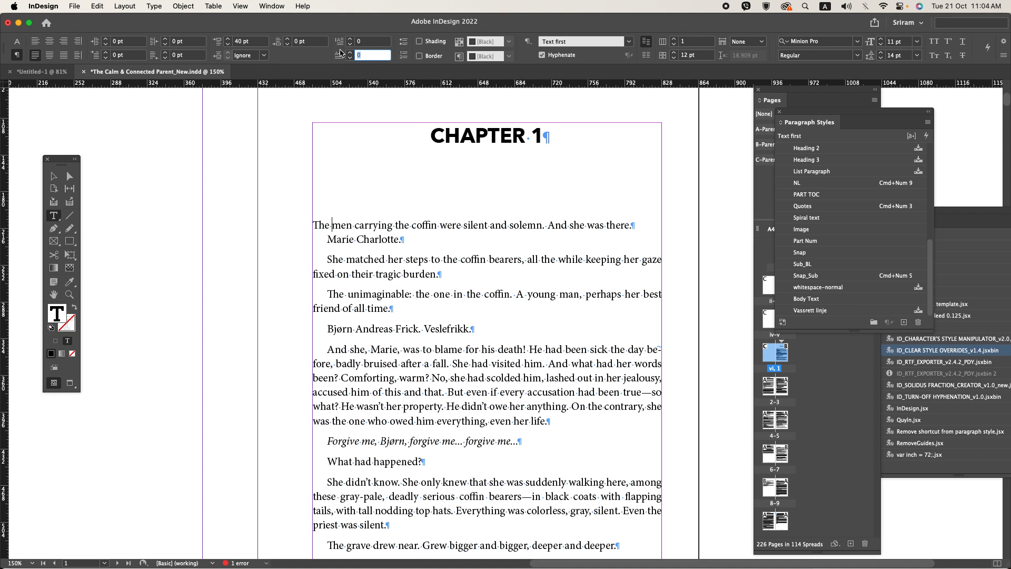
key(shift+Tab)
text(2)
key(Tab)
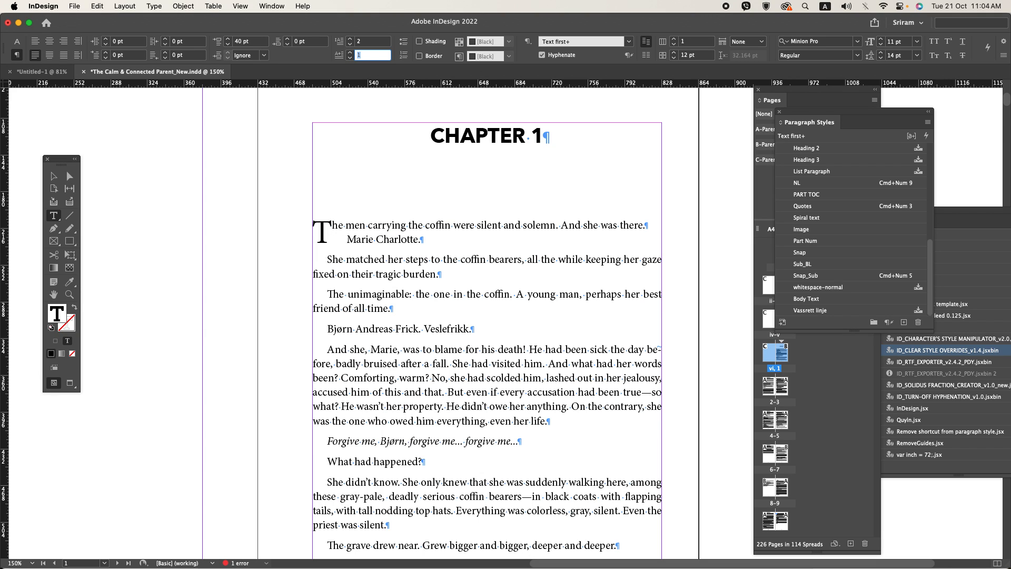
key(Tab)
click(442, 235)
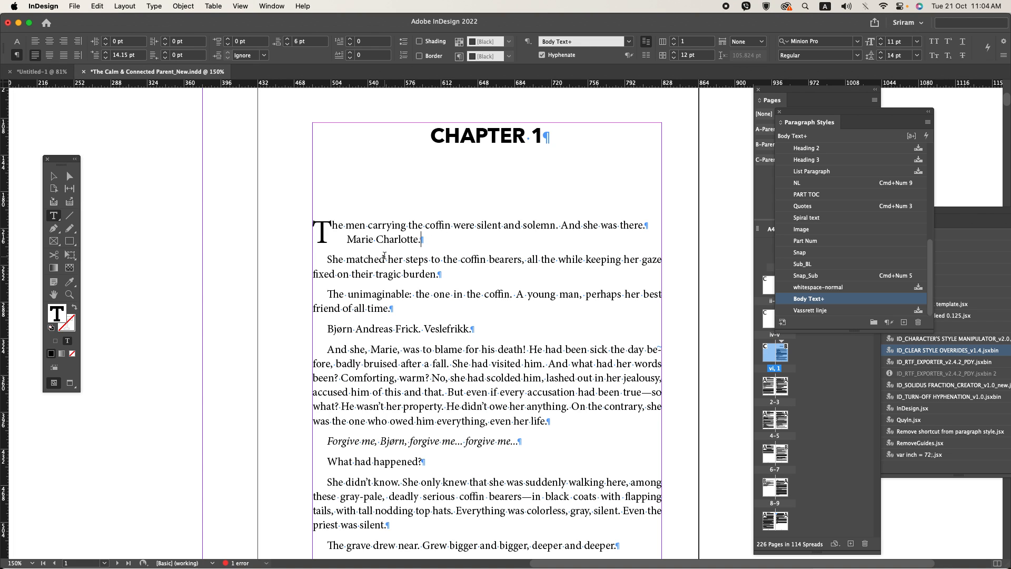
Step: Set the word CHAPTER in the chapter heading to the Medium weight of Avenir Next, leaving the number's weight alone
key(super+minus)
key(super+minus)
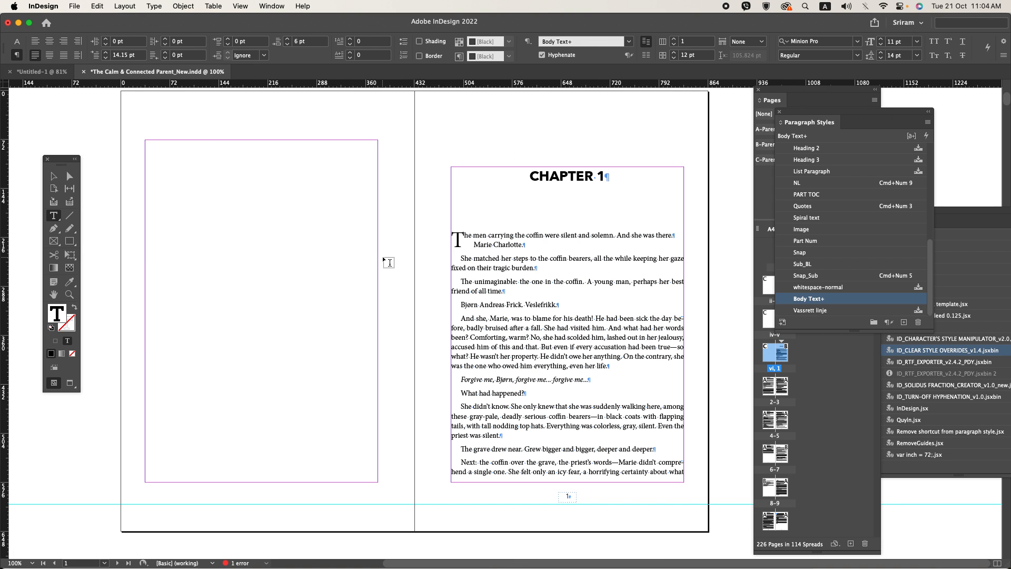
double_click(562, 179)
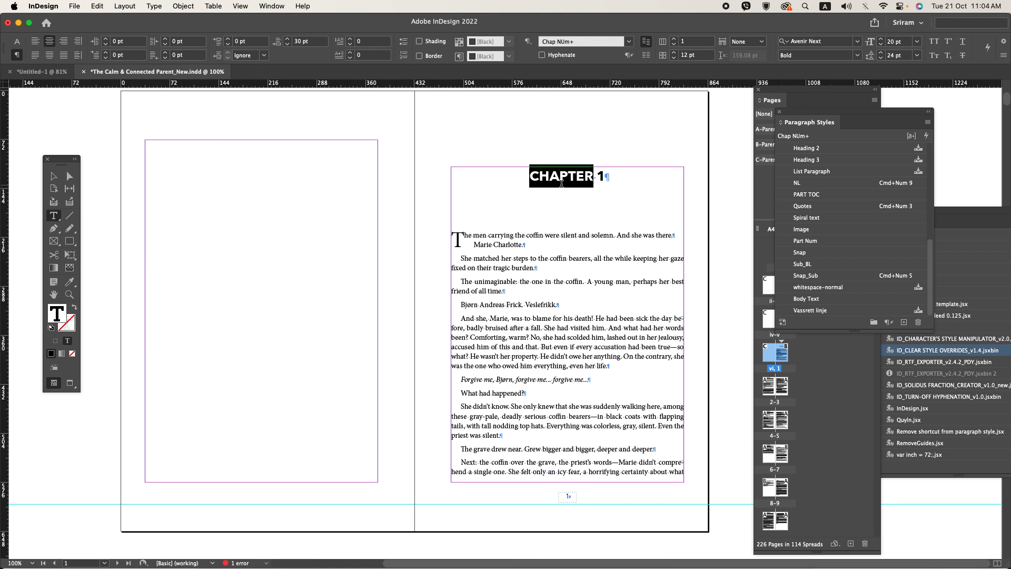
click(16, 42)
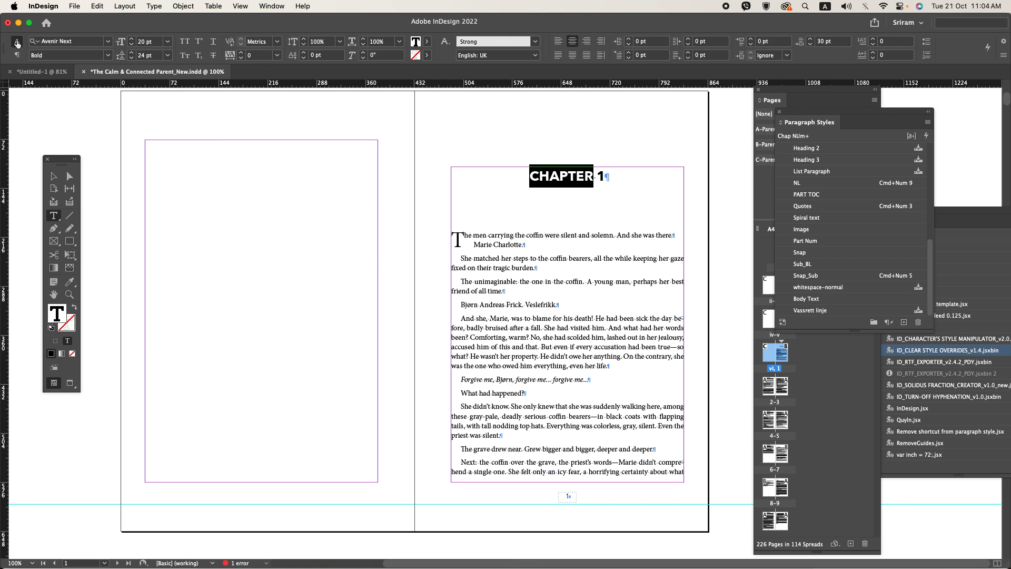
click(106, 56)
click(70, 113)
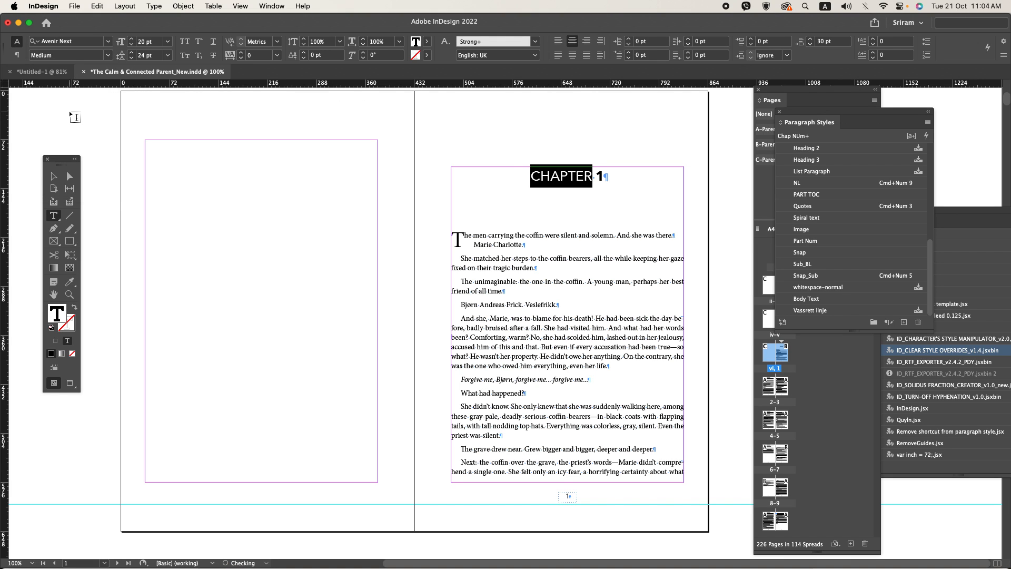
double_click(538, 173)
double_click(555, 173)
double_click(599, 177)
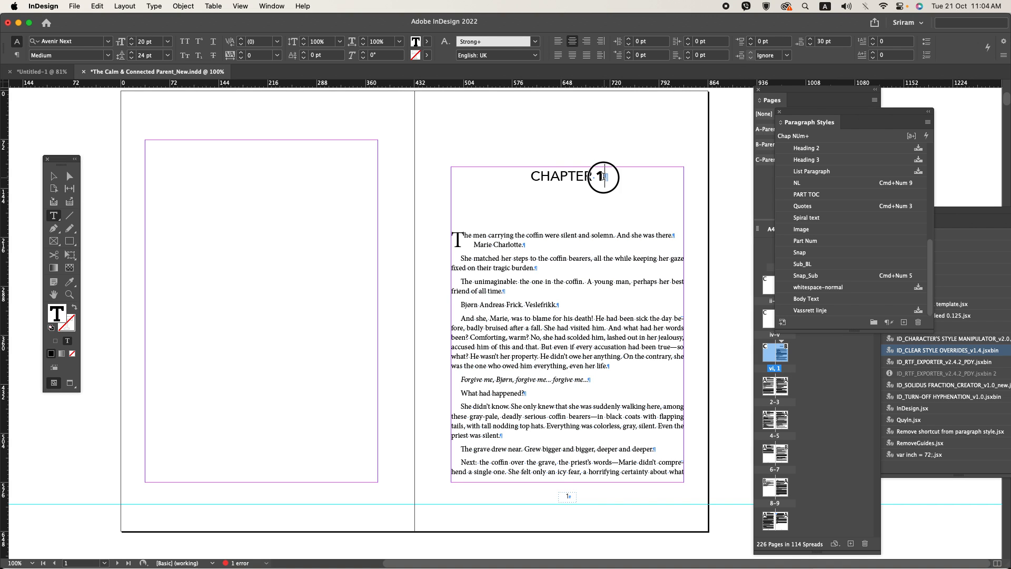
click(367, 152)
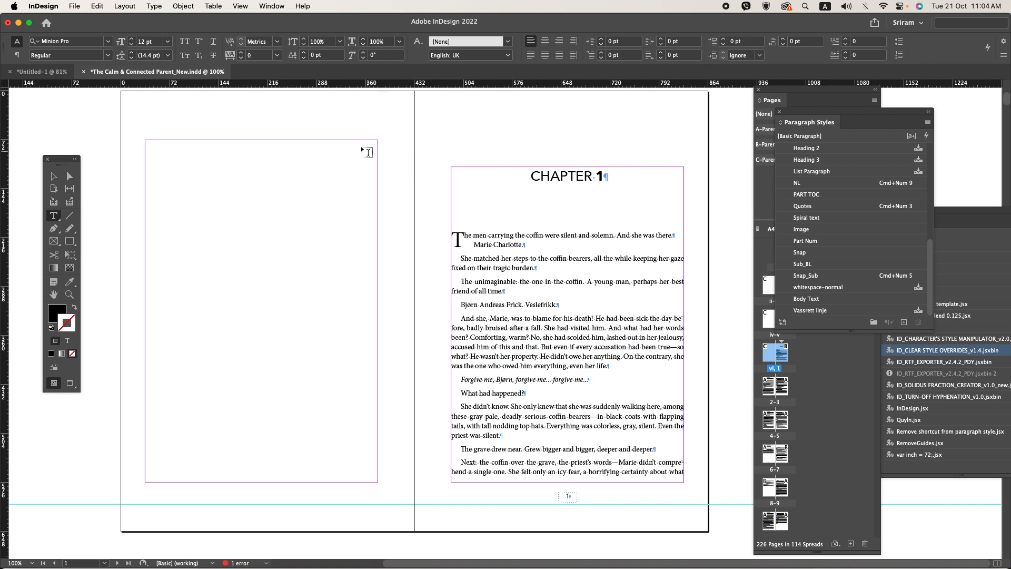
key(w)
key(w)
Step: Extend the text frames on pages 2 and 3 down to the bottom margin
scroll(402, 214, down, 10)
scroll(403, 218, up, 10)
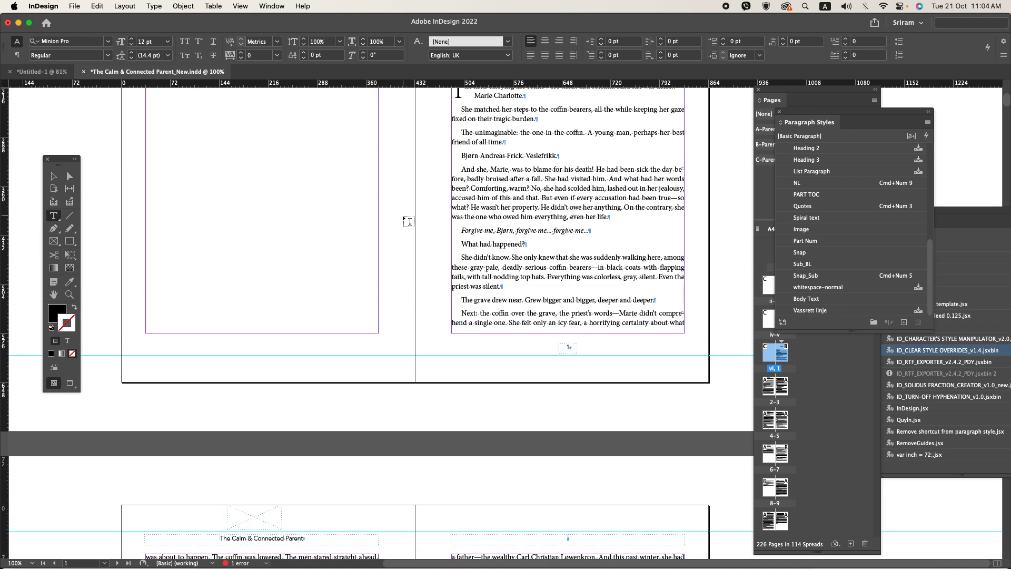
scroll(402, 215, down, 9)
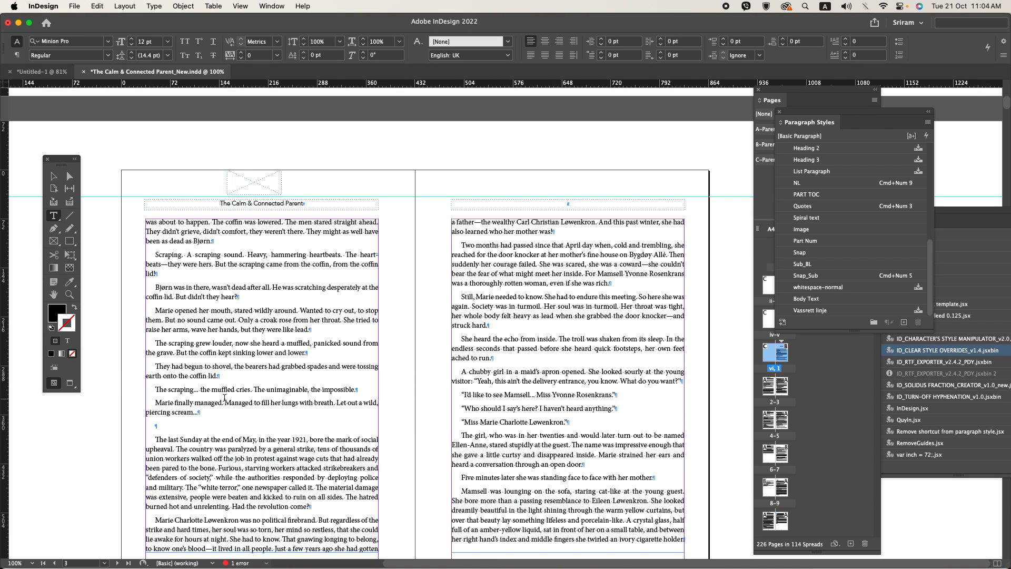
scroll(234, 437, down, 7)
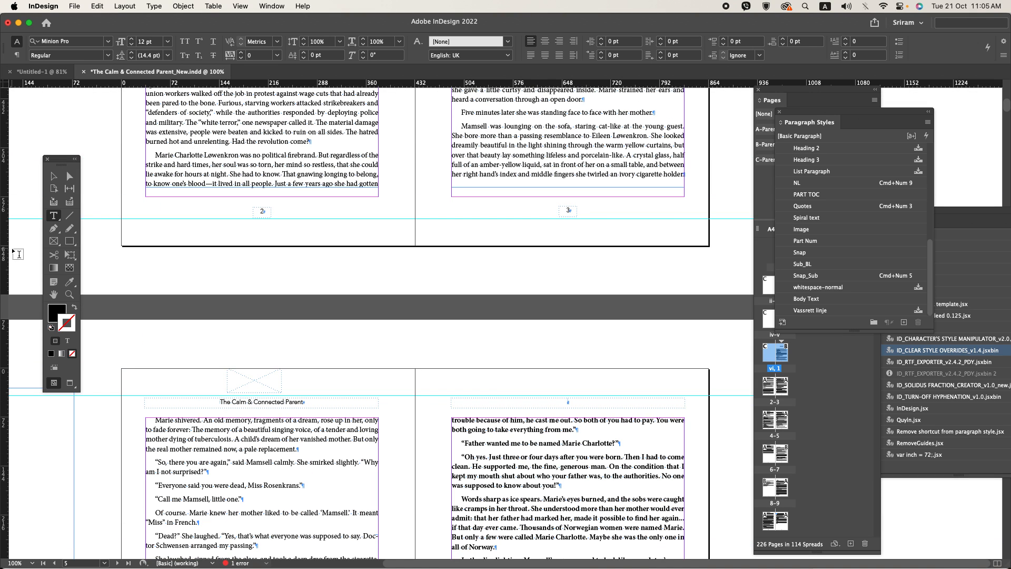
click(55, 176)
click(567, 182)
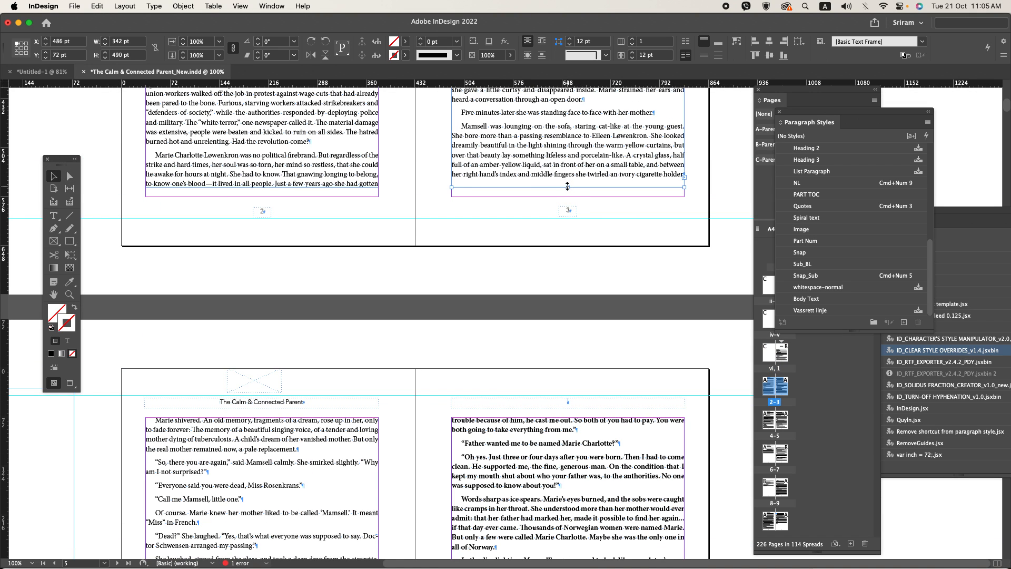
drag(568, 188, 568, 196)
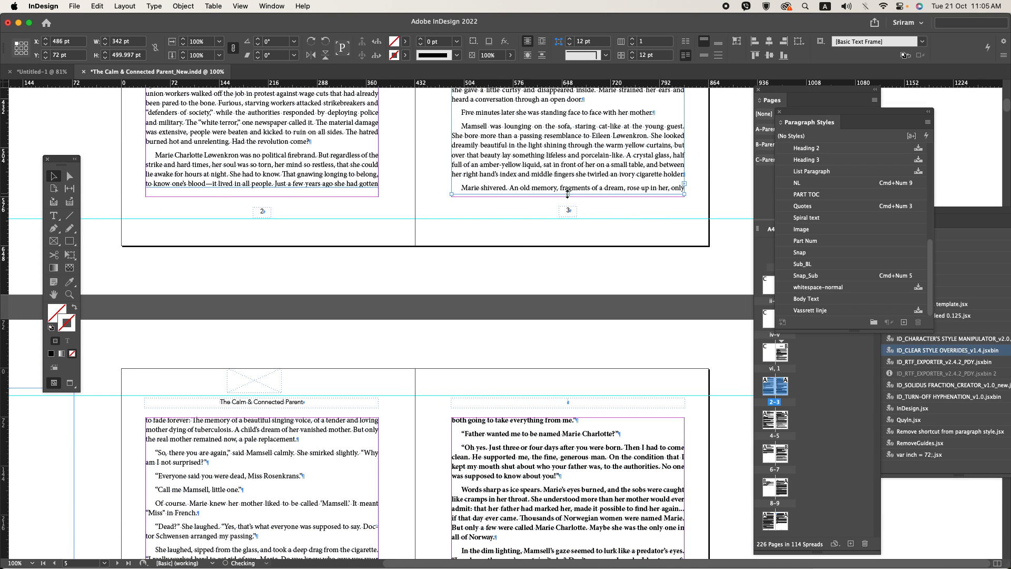
click(308, 186)
drag(262, 188, 264, 196)
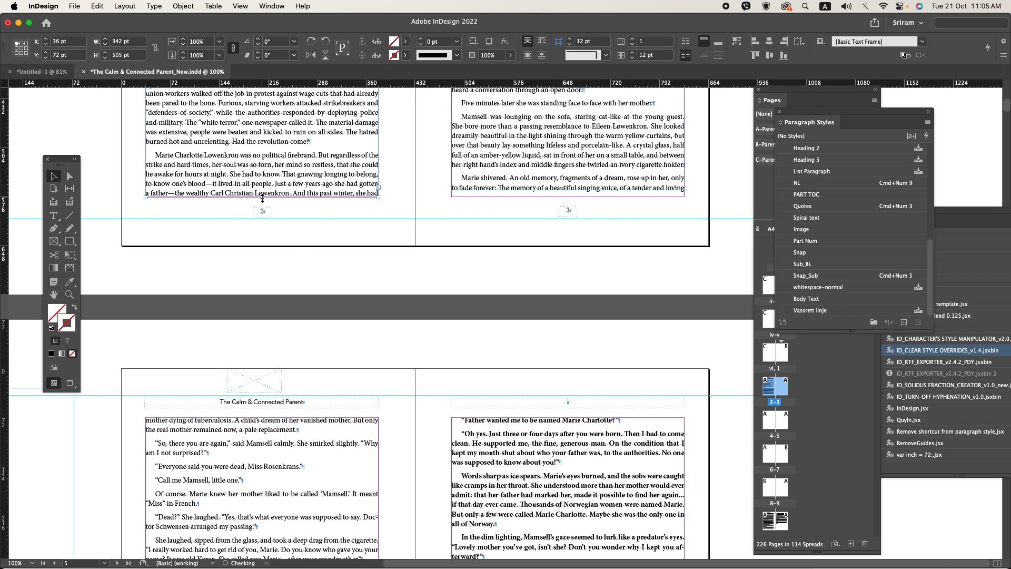
click(568, 193)
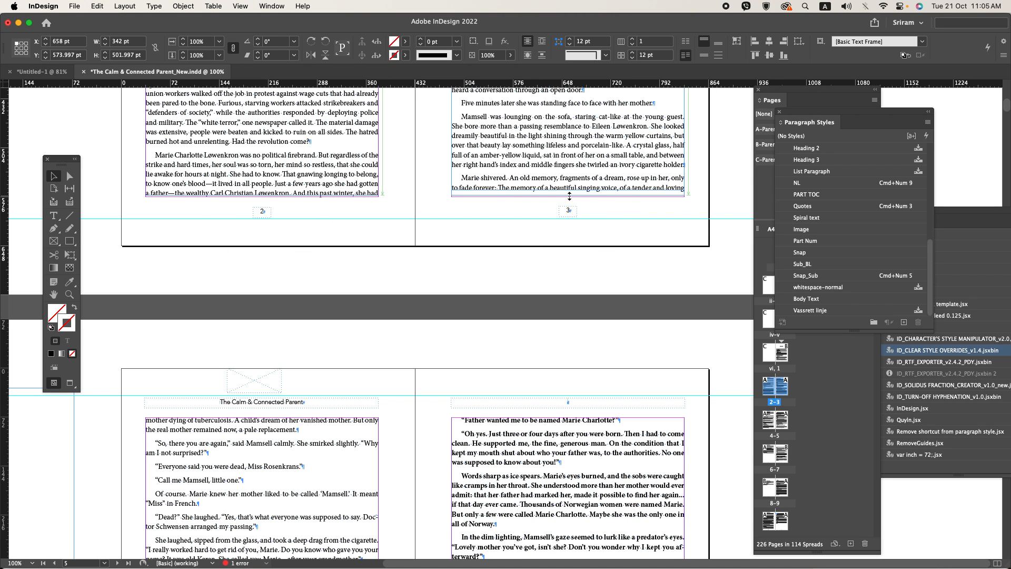
drag(569, 196, 569, 198)
Step: Clear the overrides and the Strong character style from the bold page 4 paragraph beginning "Of course. Can you guess", keeping it in Body Text
scroll(428, 269, down, 8)
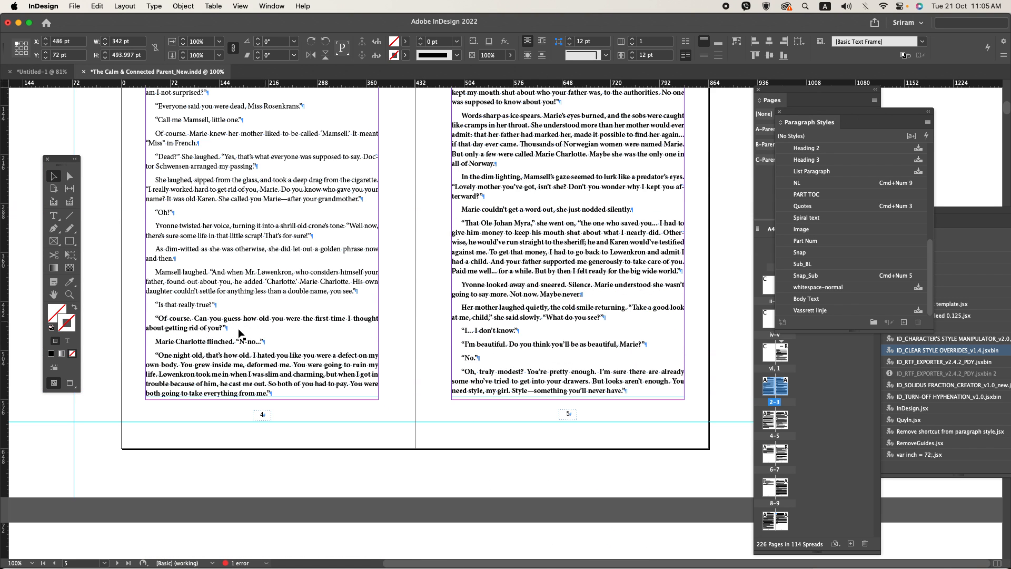
double_click(209, 323)
double_click(202, 318)
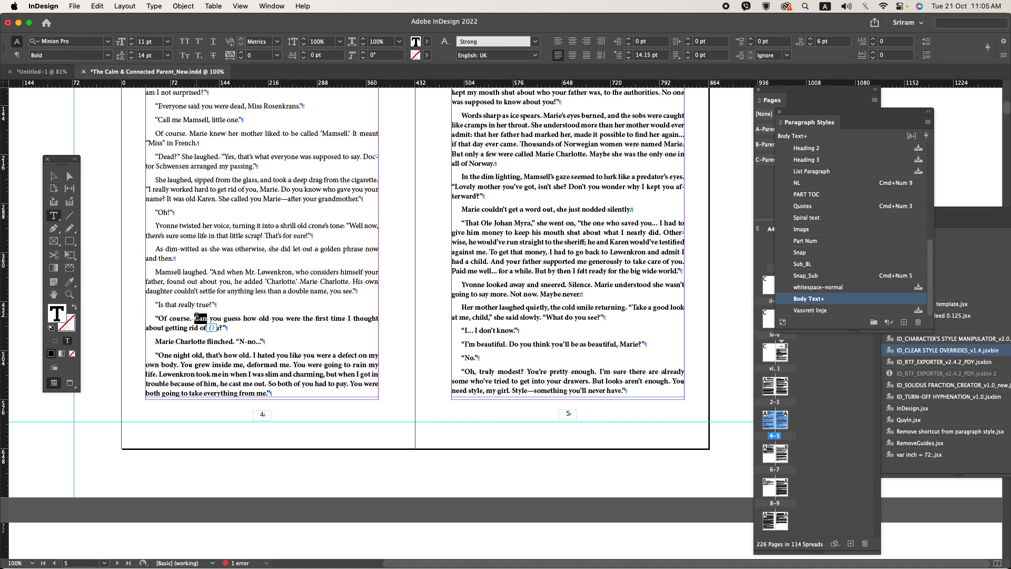
click(888, 322)
click(224, 342)
click(465, 284)
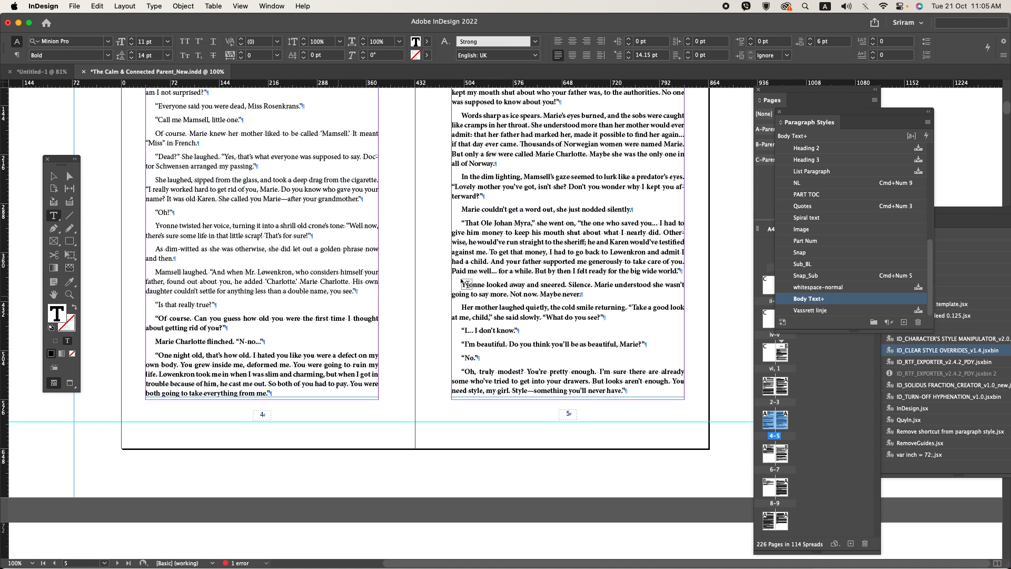
right_click(822, 304)
click(842, 363)
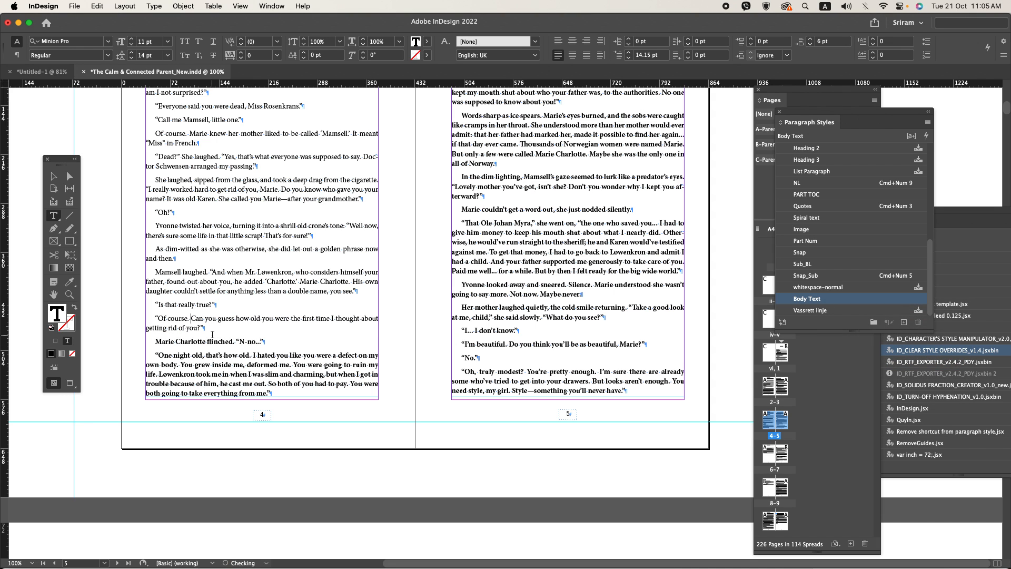
Step: Switch to Word and check the bold formatting on pages 3 and 4 of the manuscript
drag(208, 342, 536, 391)
click(427, 349)
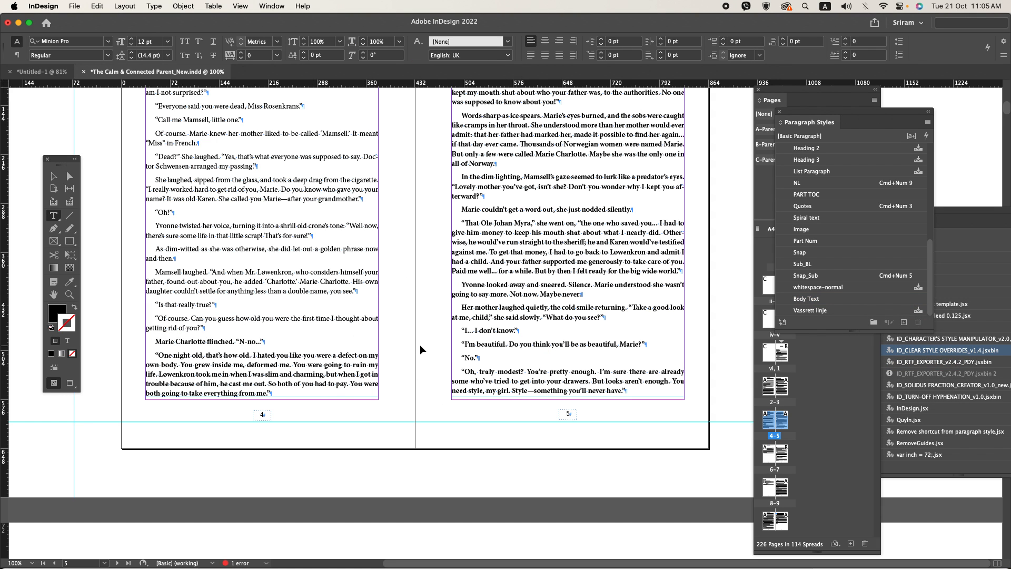
key(super+Tab)
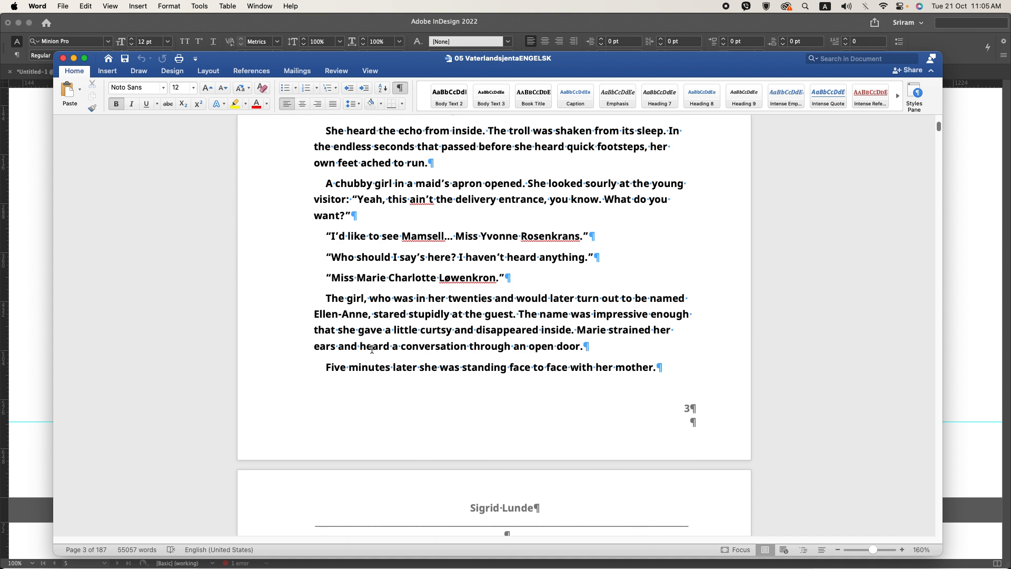
scroll(372, 347, down, 20)
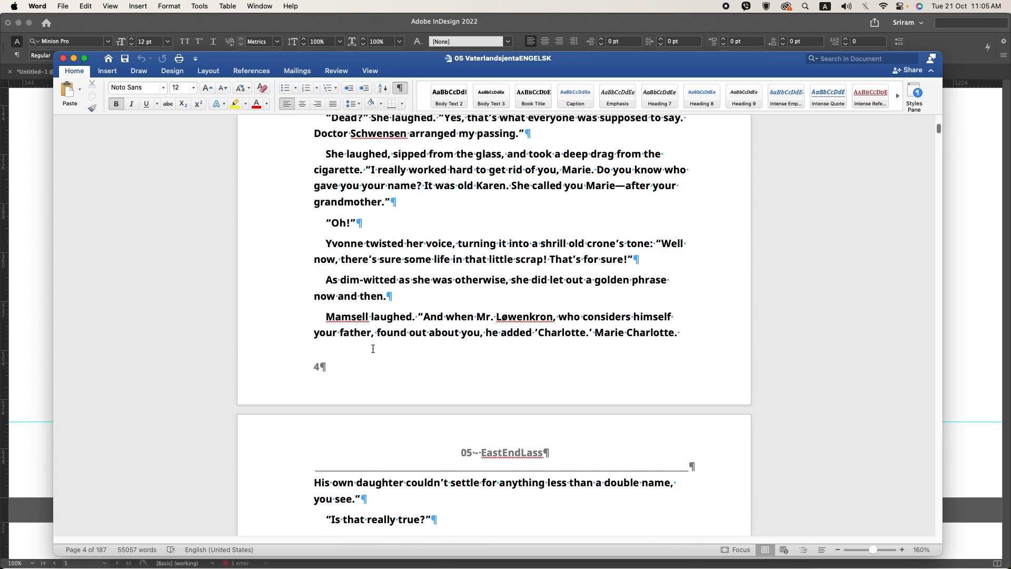
key(super+Tab)
Step: Switch to InDesign and clear the overrides and Strong character style from the bold text running through page 7, keeping it in Body Text
triple_click(196, 339)
drag(197, 340, 295, 376)
scroll(308, 390, up, 8)
scroll(319, 418, down, 10)
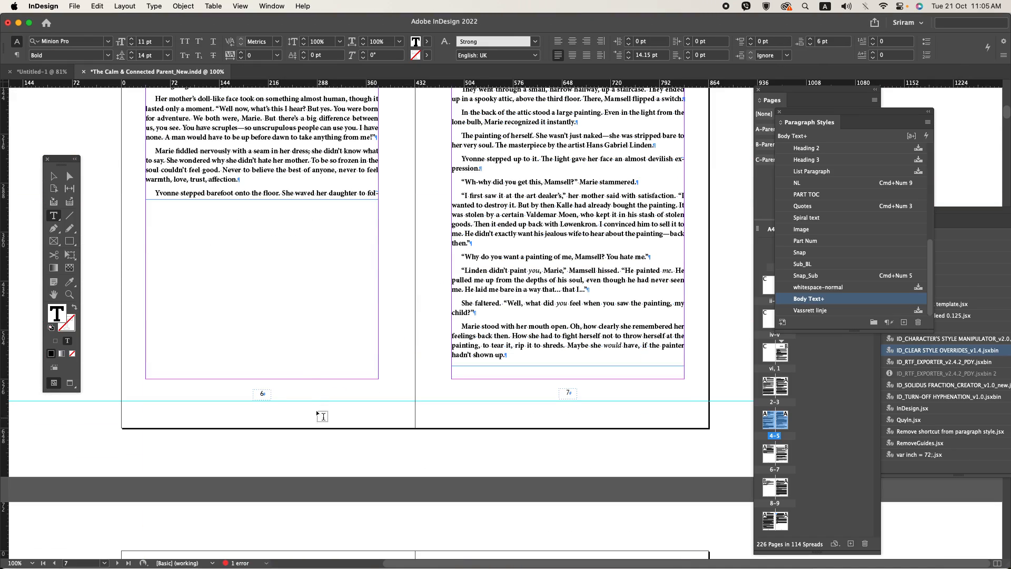
scroll(303, 250, up, 4)
key(super+a)
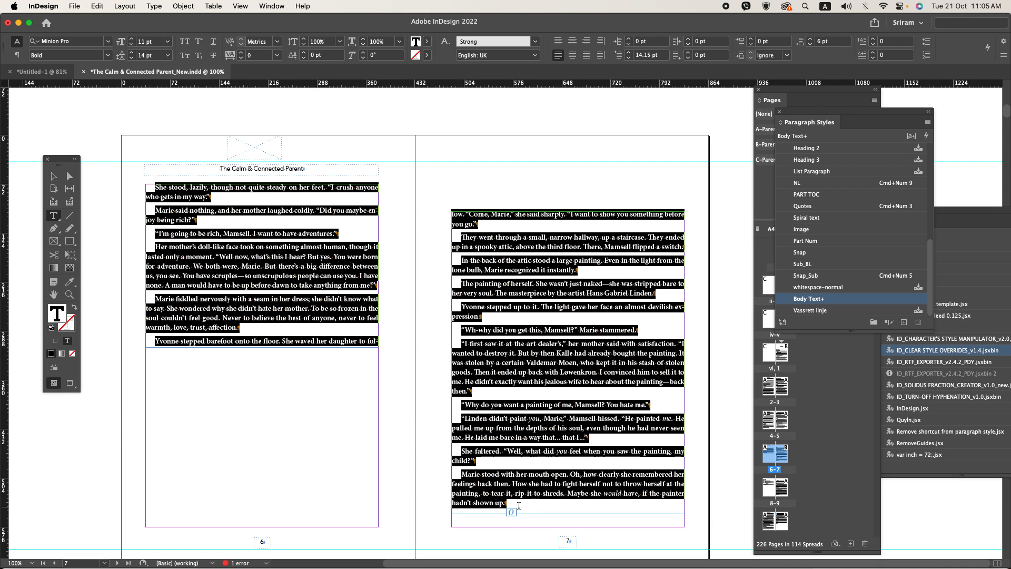
click(886, 322)
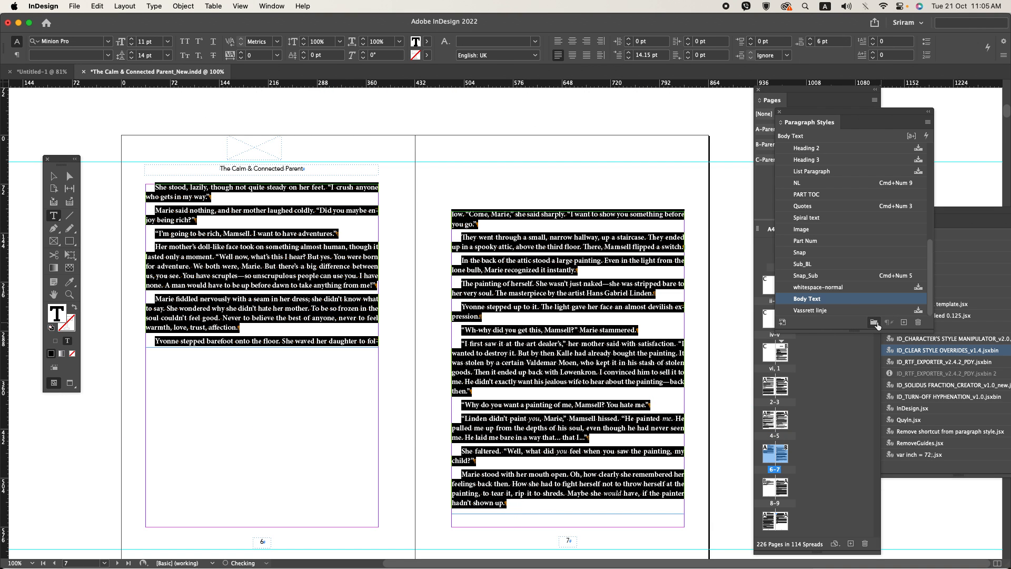
right_click(811, 299)
click(876, 361)
scroll(249, 256, up, 4)
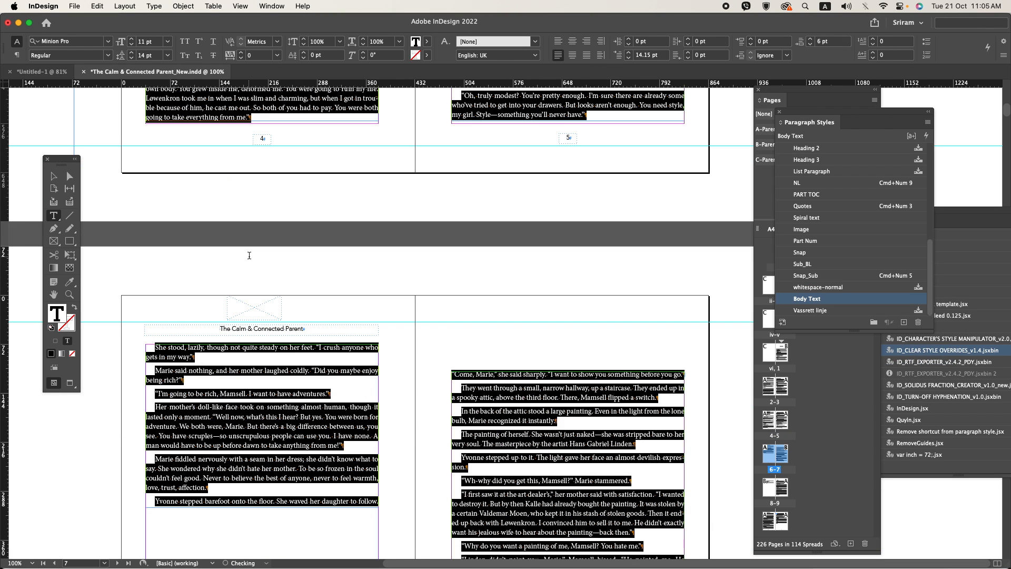
Step: Extend the text frame on page 6 down to about 480 pt high, close to the bottom margin
scroll(250, 255, up, 2)
click(52, 177)
click(404, 324)
scroll(405, 324, up, 6)
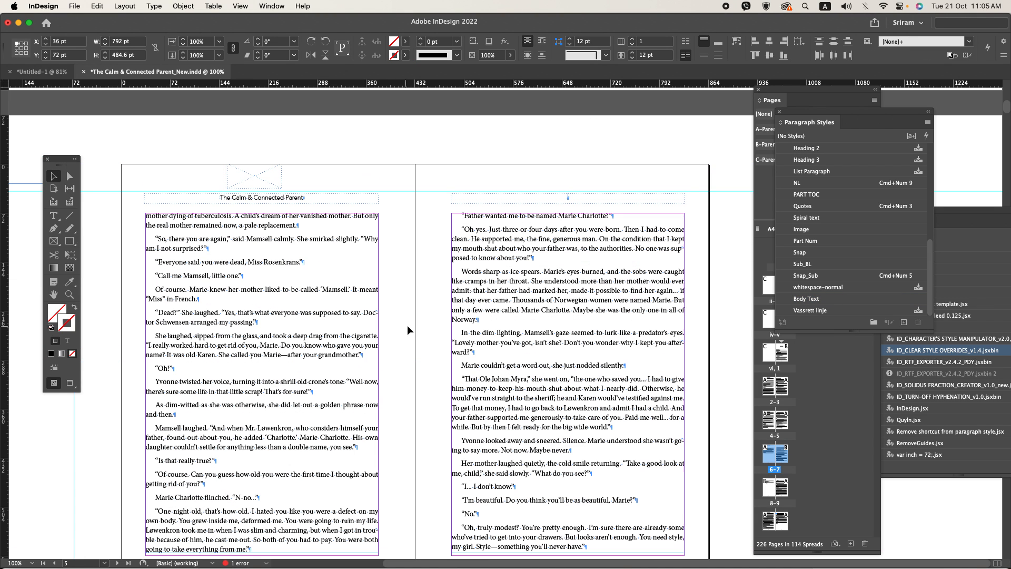
scroll(418, 323, down, 10)
click(326, 326)
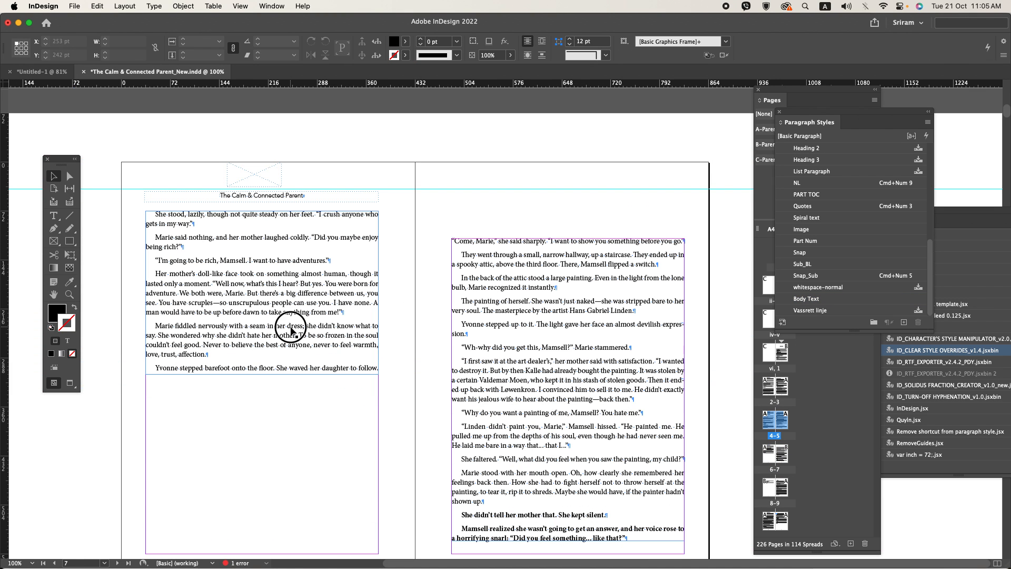
drag(262, 373, 263, 538)
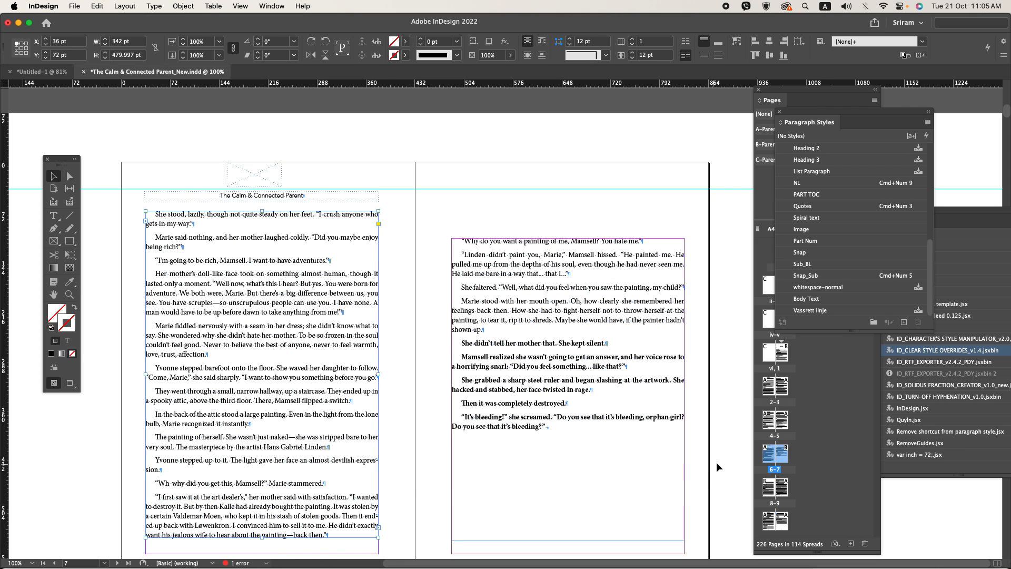
Step: Apply the A-Parent to page 7 and the two spreads that follow it
click(792, 462)
shift+click(784, 524)
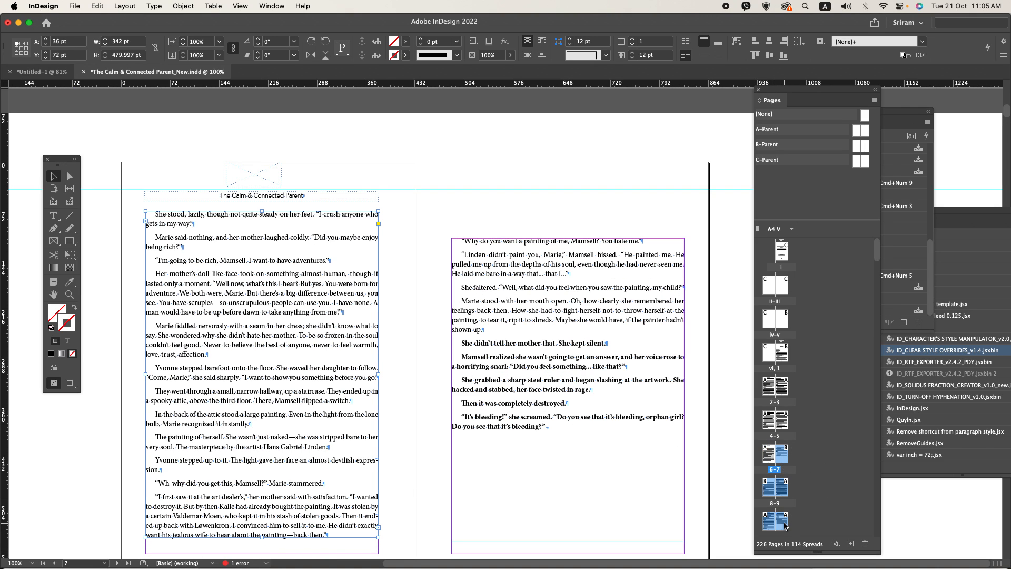
alt+click(868, 131)
Step: Stretch the text frame on page 7 up to the top margin and down to the bottom margin, 510 pt high
click(561, 210)
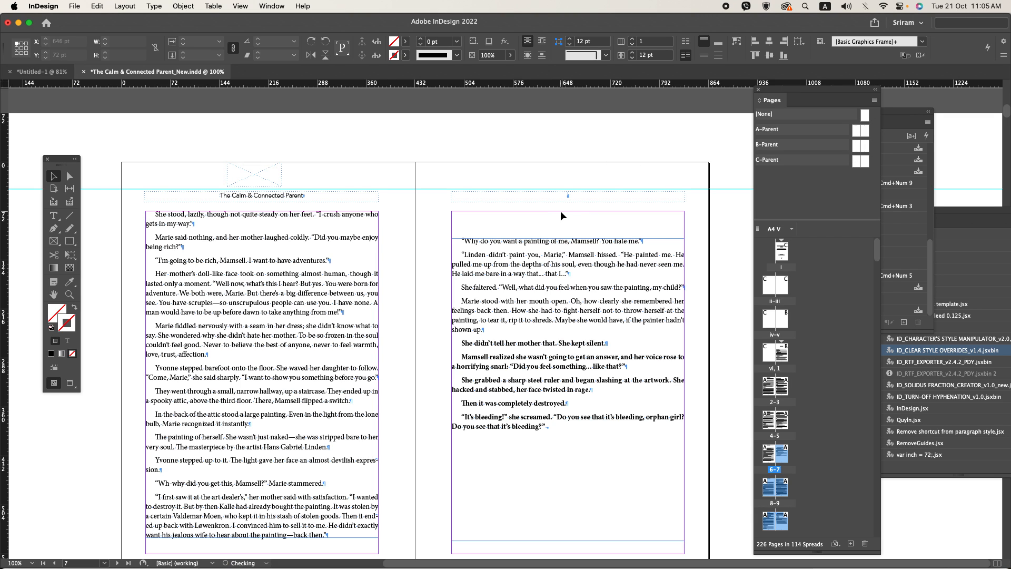
drag(586, 266, 584, 236)
scroll(566, 323, down, 5)
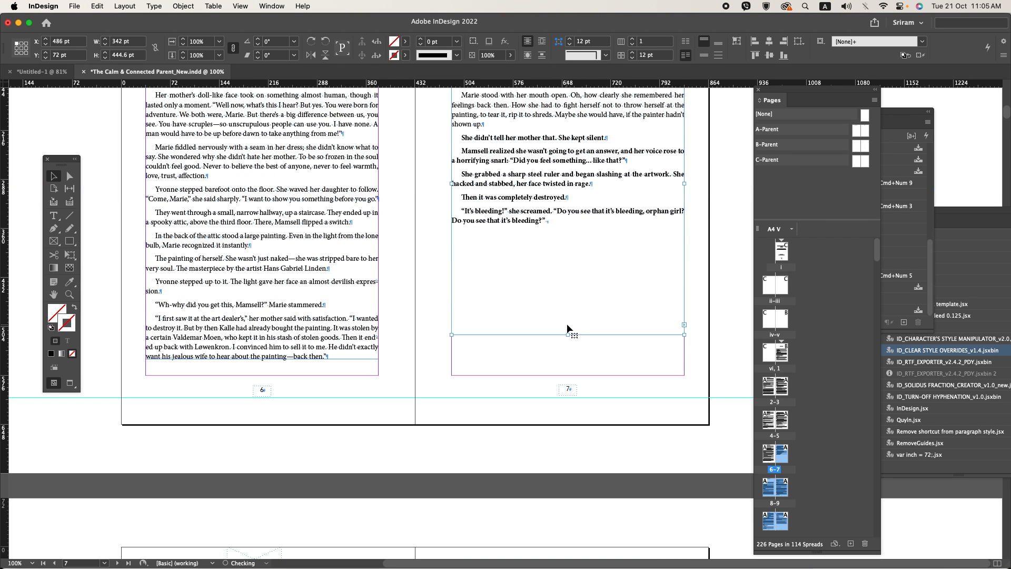
drag(568, 334, 568, 379)
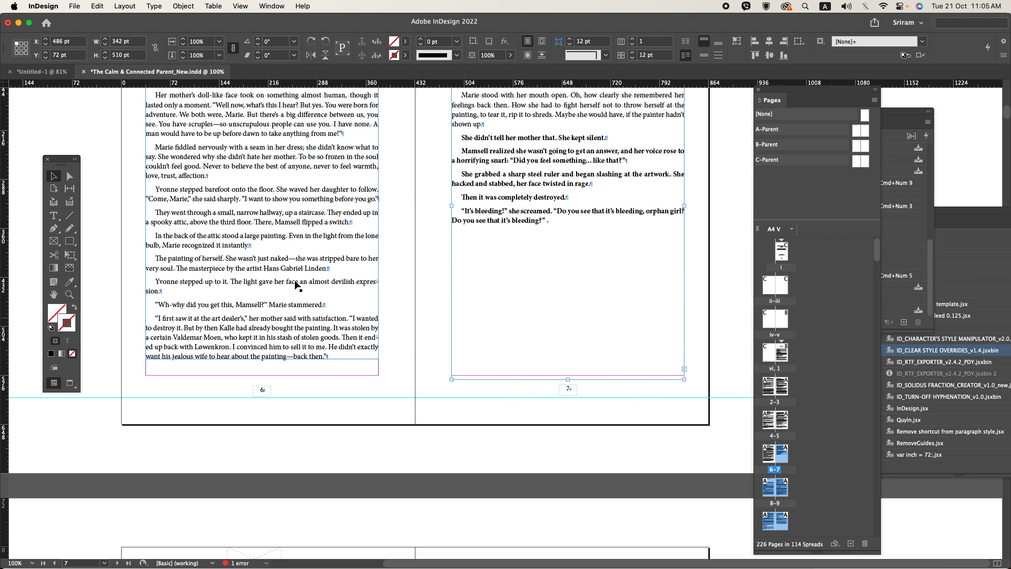
Step: Clear the overrides and bold character formatting from the last paragraphs on page 7, keeping them in Body Text
scroll(494, 210, up, 3)
double_click(493, 208)
mouse_move(468, 260)
mouse_down()
mouse_move(505, 364)
mouse_move(548, 368)
mouse_up()
click(904, 305)
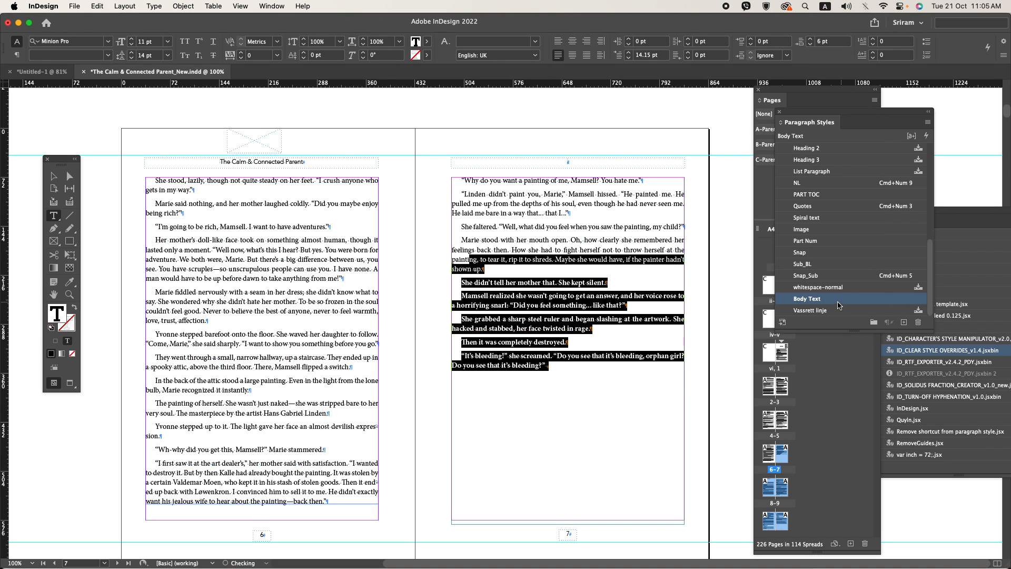
right_click(835, 298)
click(865, 363)
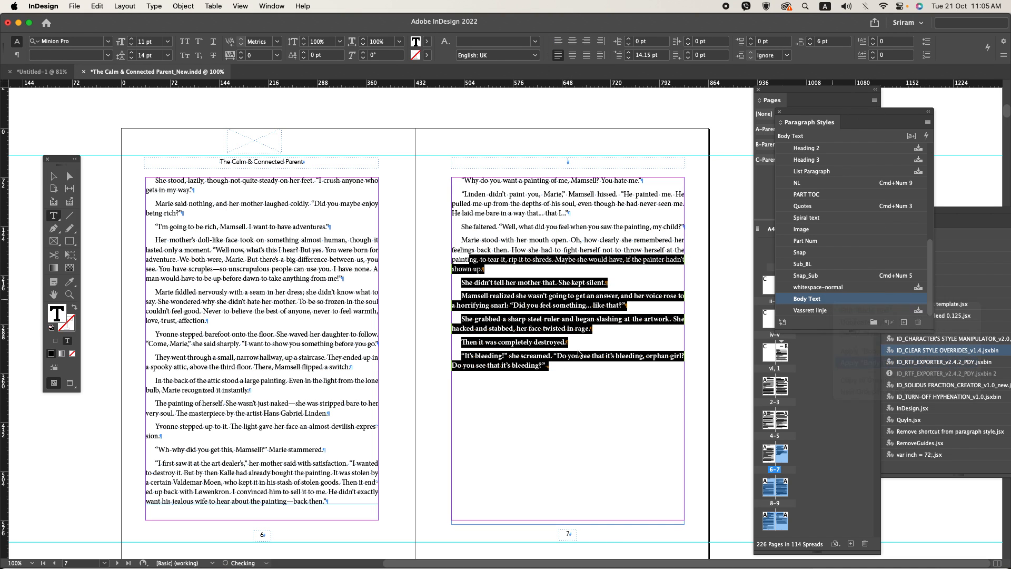
Step: Save the document and check the cleaned pages in preview
click(419, 292)
key(super+s)
key(w)
key(w)
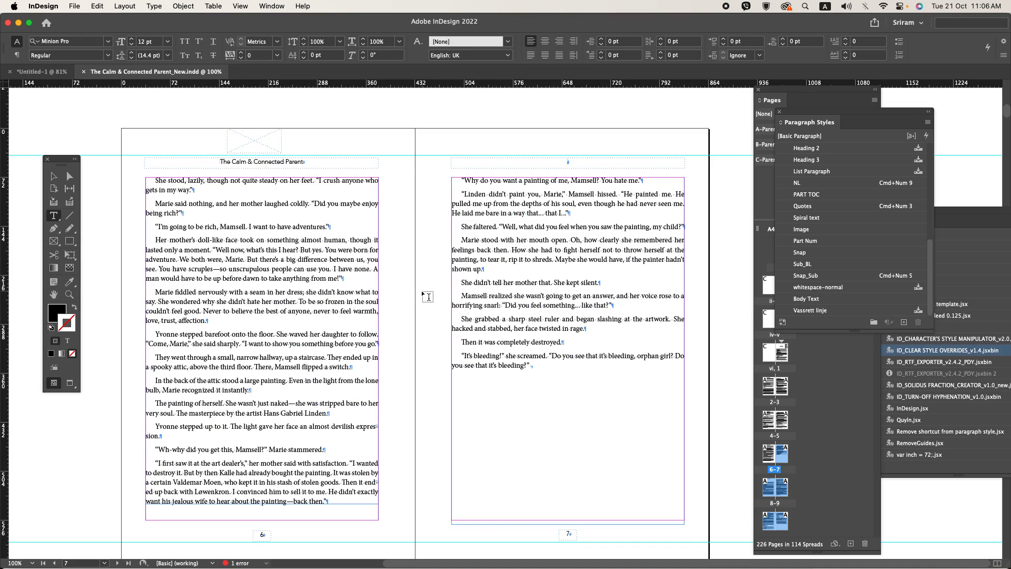
scroll(421, 290, up, 20)
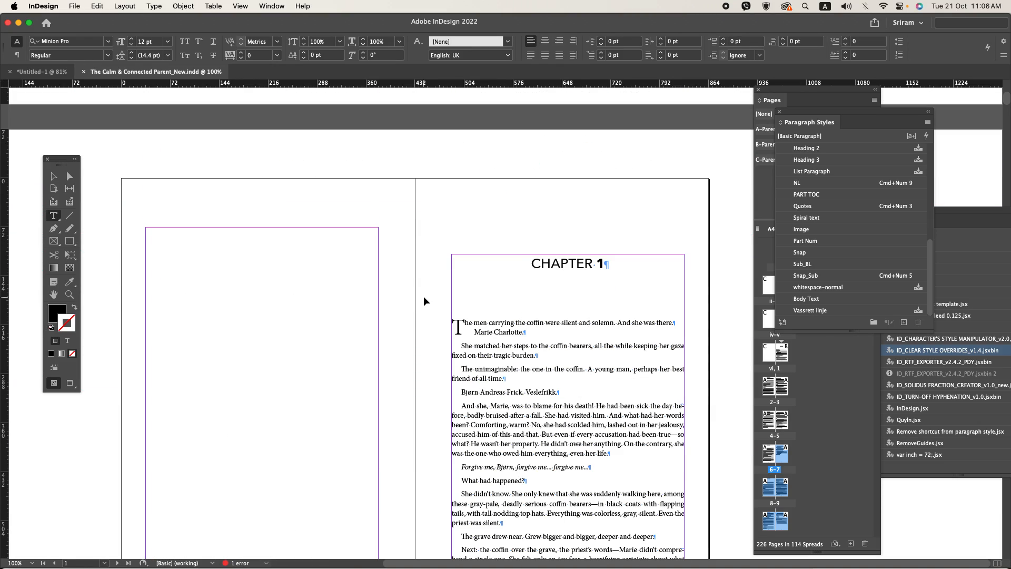
Step: Switch to Word, open the header for editing and copy the odd-page header text "05 - EastEndLass"
key(super+Tab)
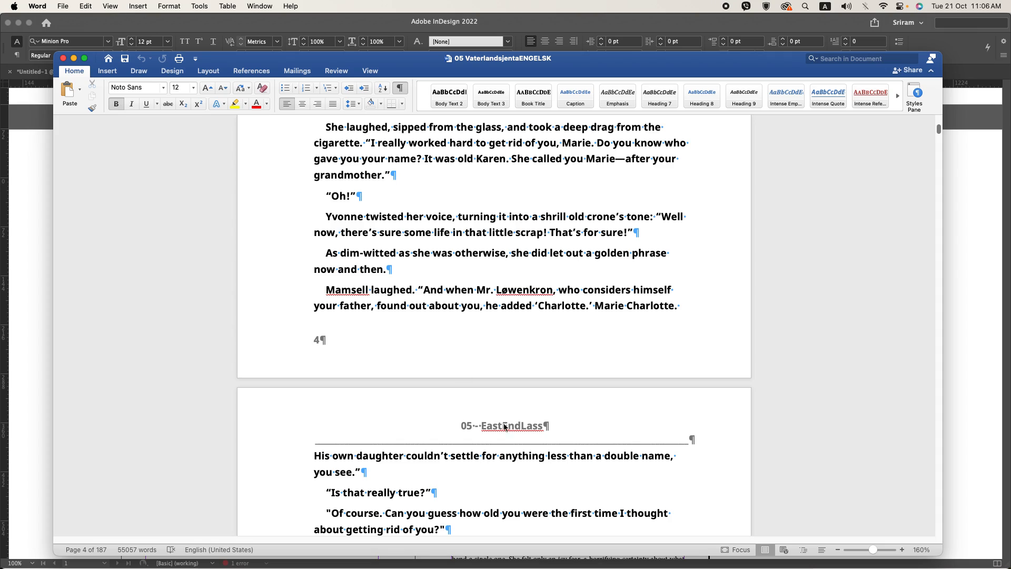
double_click(504, 426)
scroll(506, 428, up, 6)
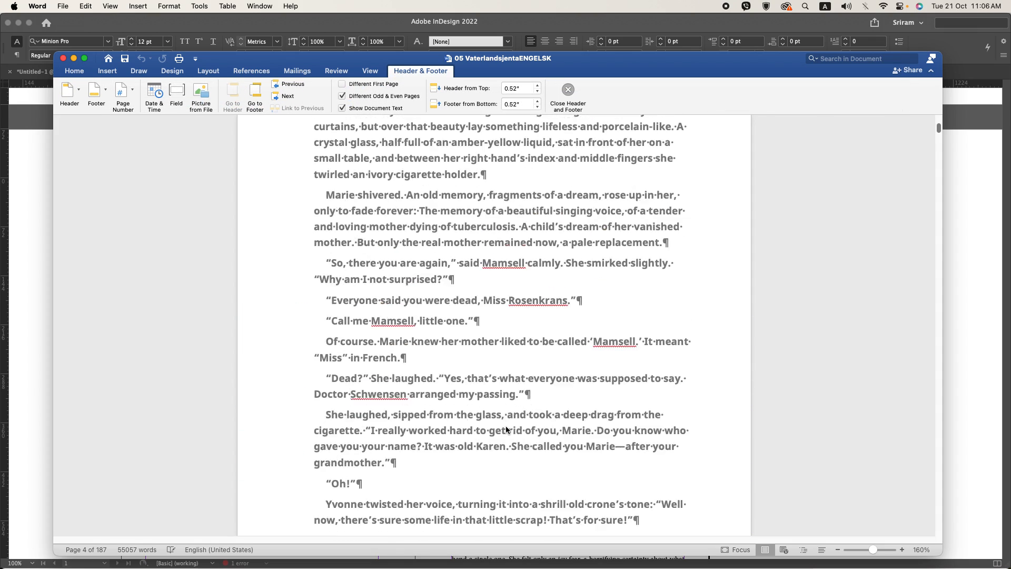
scroll(506, 430, up, 5)
scroll(492, 284, up, 15)
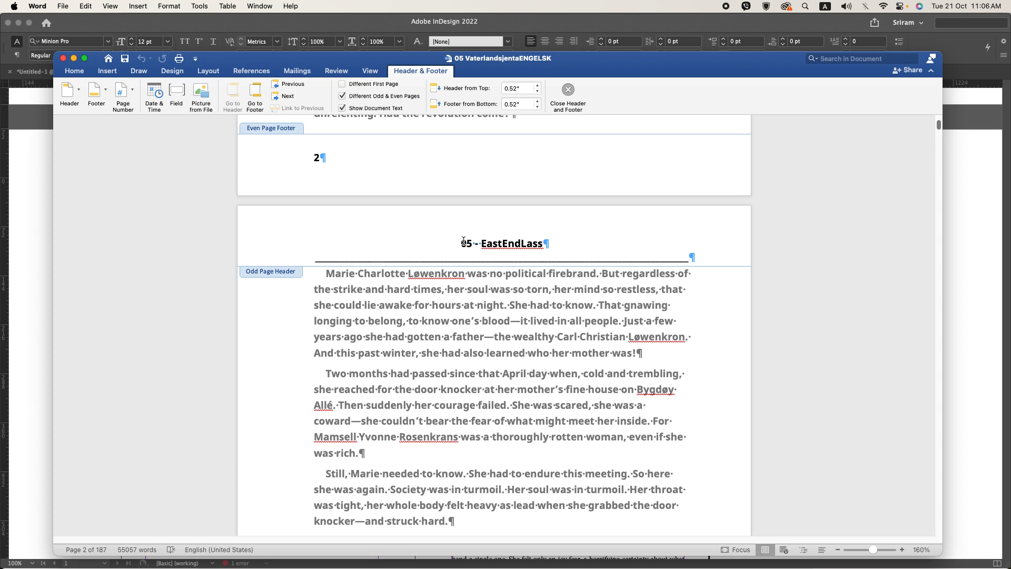
drag(462, 243, 510, 239)
key(super+c)
Step: Switch to InDesign and replace the left-page running header on A-Parent with "05 - EastEndLass"
key(super+Tab)
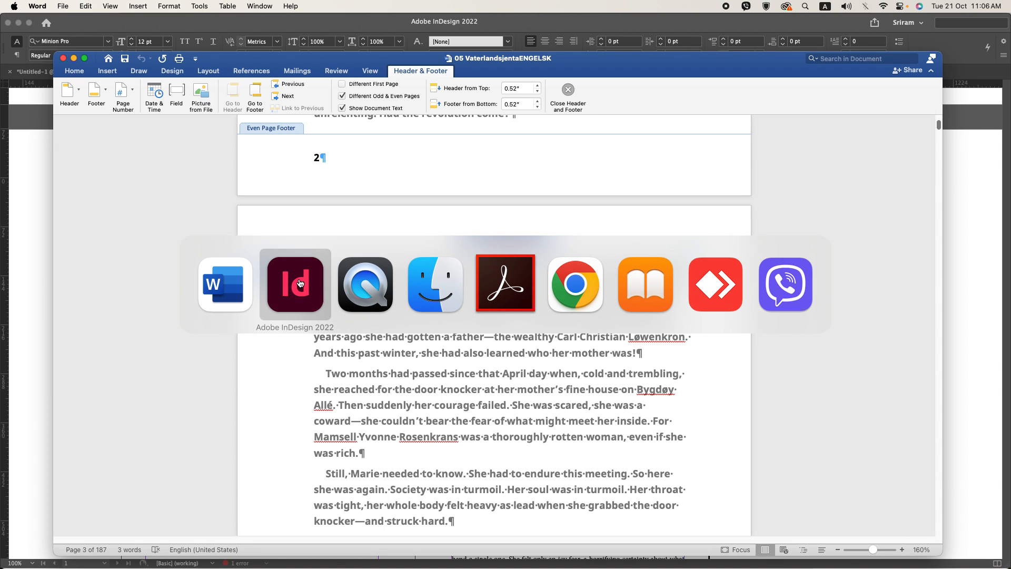
click(321, 305)
scroll(330, 312, down, 10)
scroll(330, 311, down, 3)
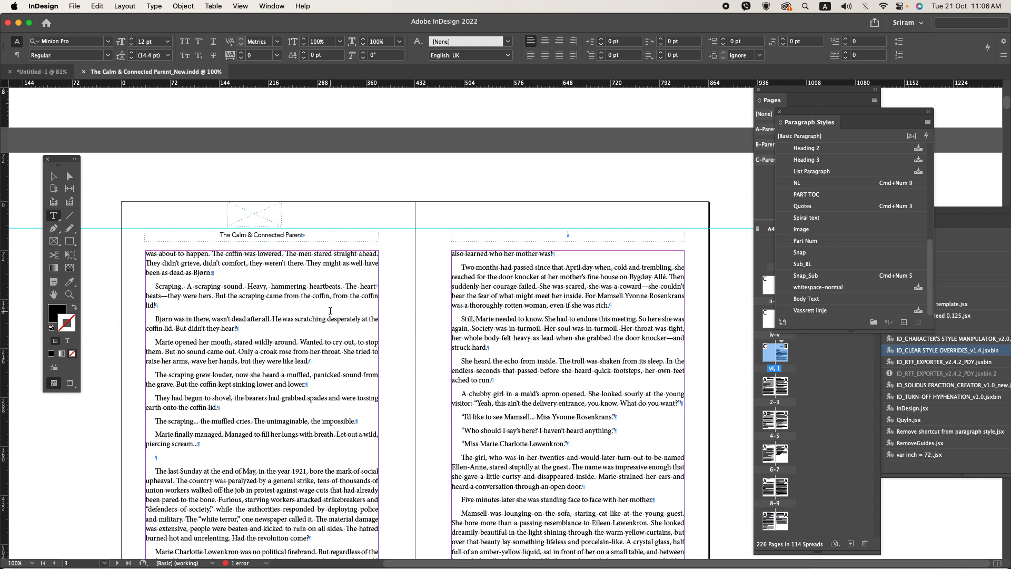
key(super+j)
text(a)
key(Return)
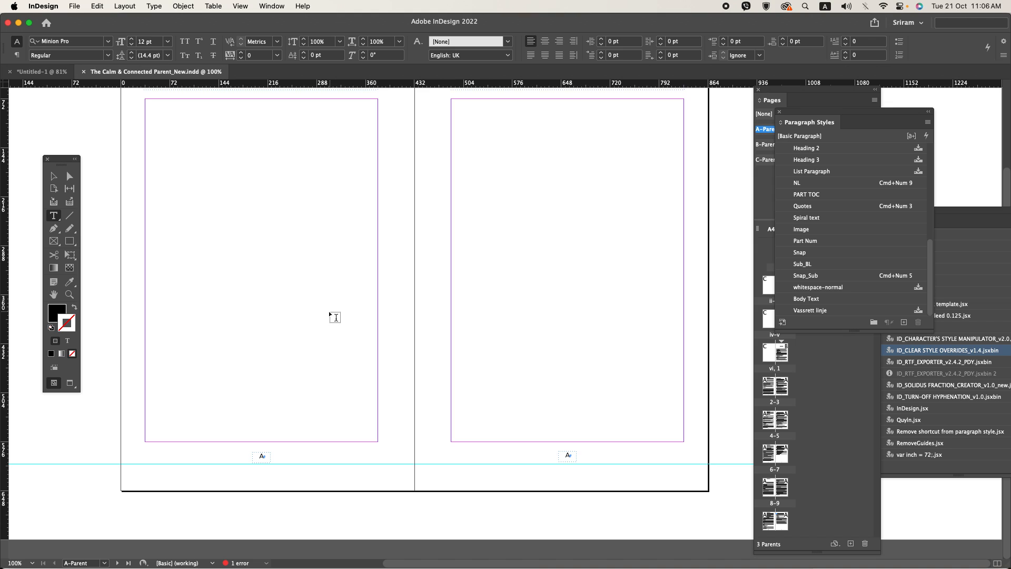
scroll(307, 273, up, 2)
scroll(279, 206, up, 5)
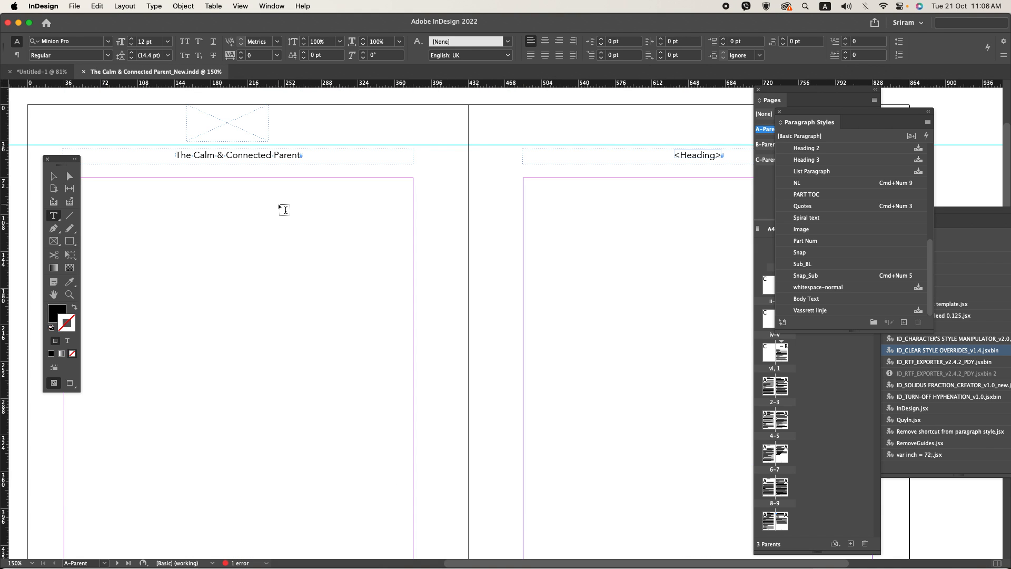
triple_click(262, 159)
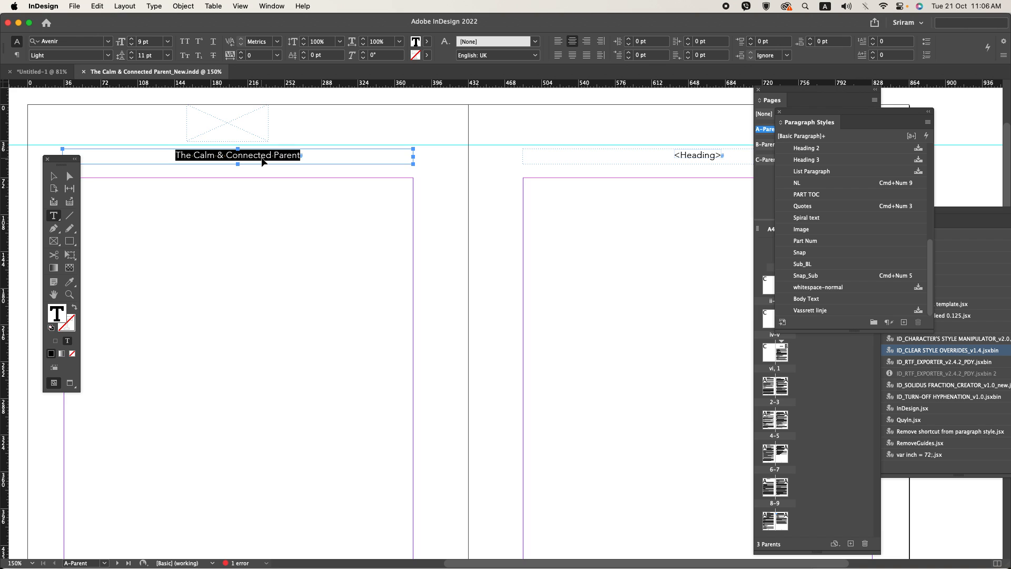
key(super+v)
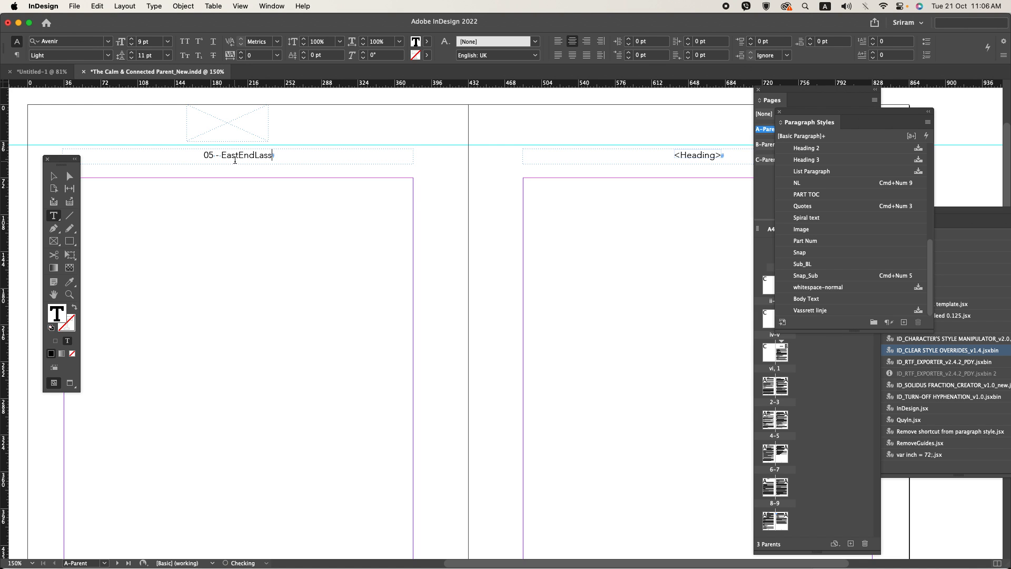
key(super+1)
Step: Switch to Word and copy the author's name from the even-page header
key(super+Tab)
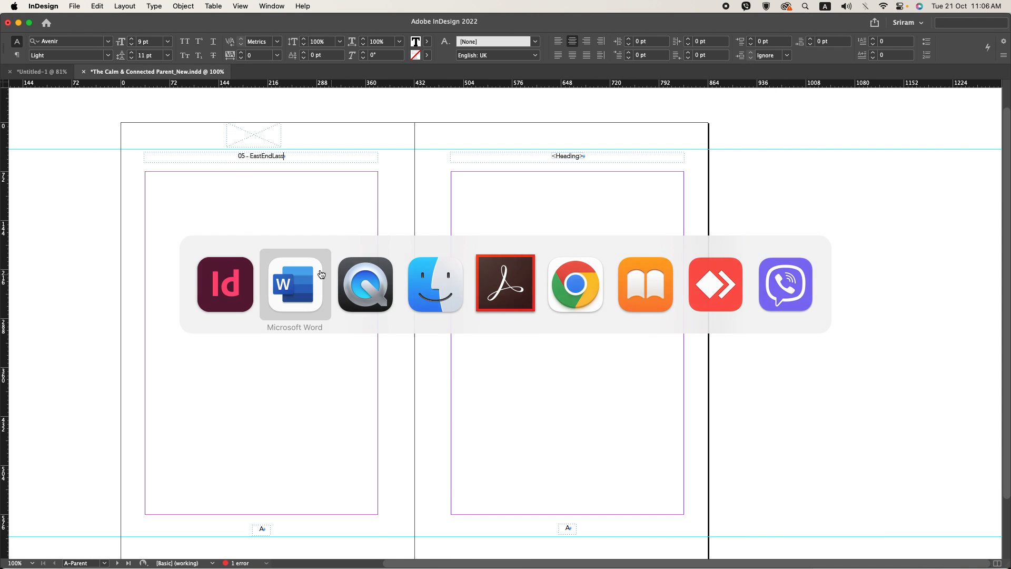
scroll(497, 321, down, 10)
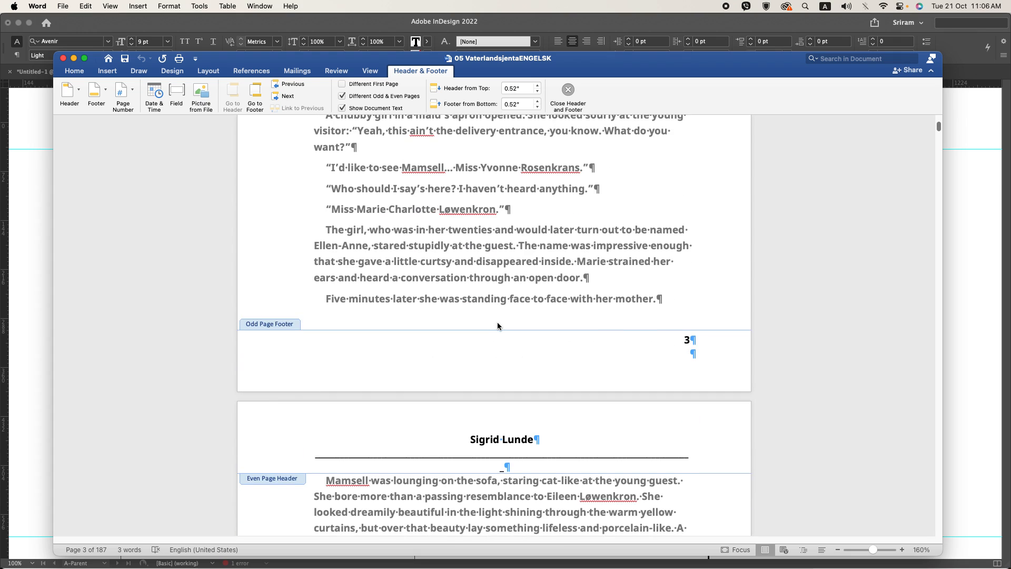
scroll(497, 326, down, 3)
double_click(482, 349)
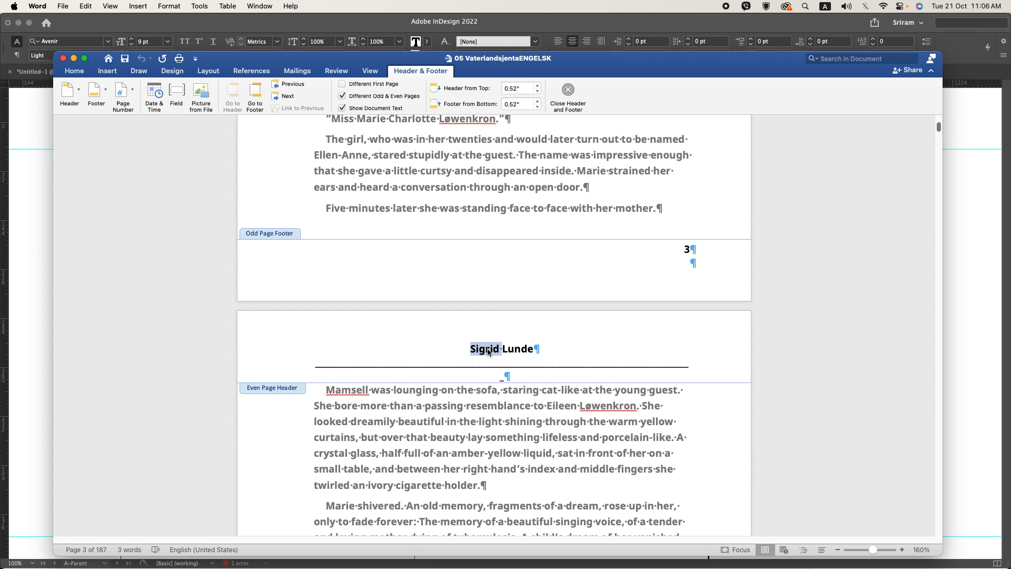
shift+click(532, 348)
key(super+c)
Step: Switch to InDesign and replace the <Heading> placeholder in A-Parent's right-page header with the copied author's name
key(super+Tab)
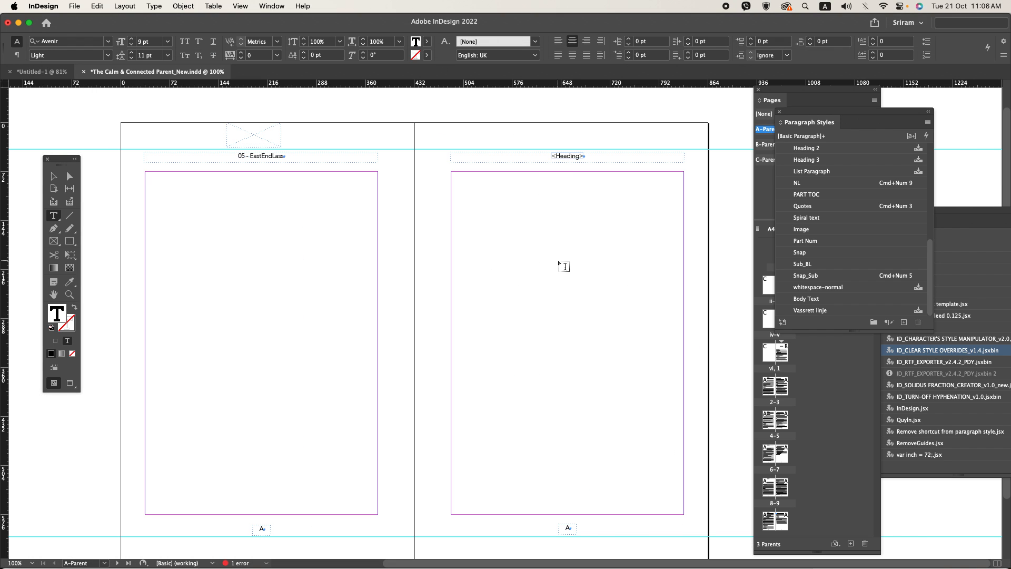
click(550, 157)
double_click(551, 157)
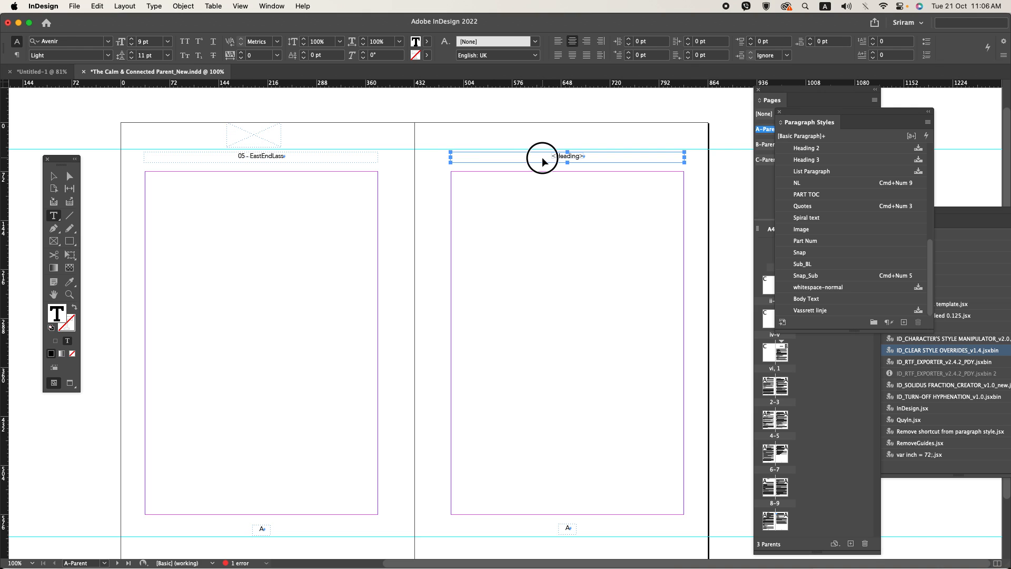
key(super+v)
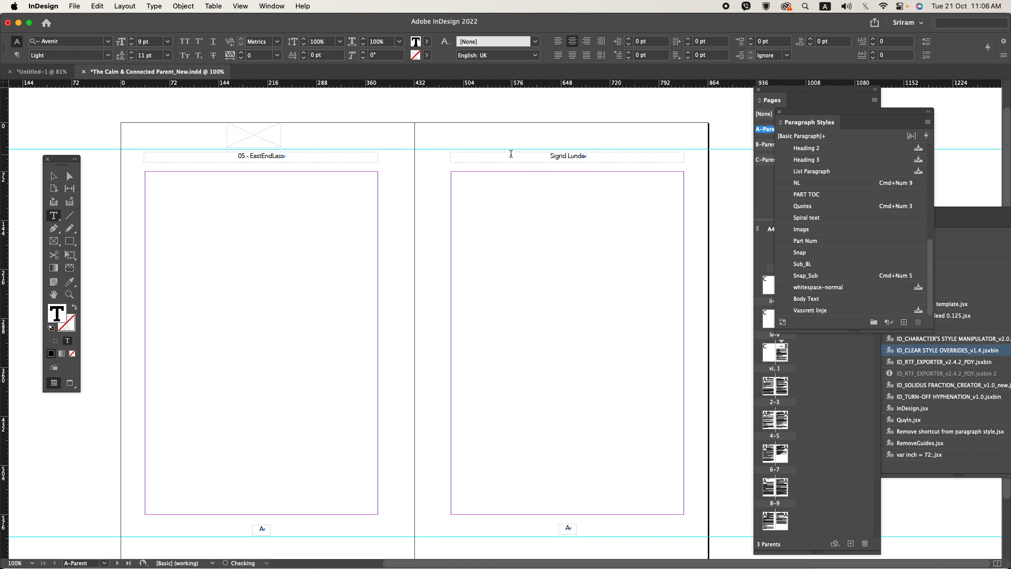
click(427, 228)
Step: Return from the parent to the document pages and check the running headers on pages 2 and 3 in preview
key(super+j)
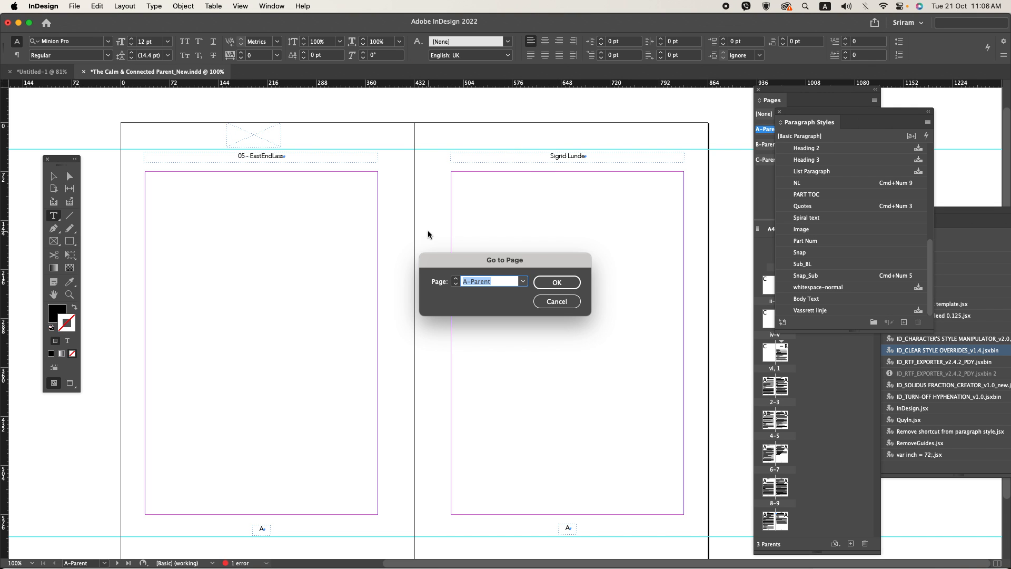
text(+1)
key(Return)
scroll(403, 318, up, 10)
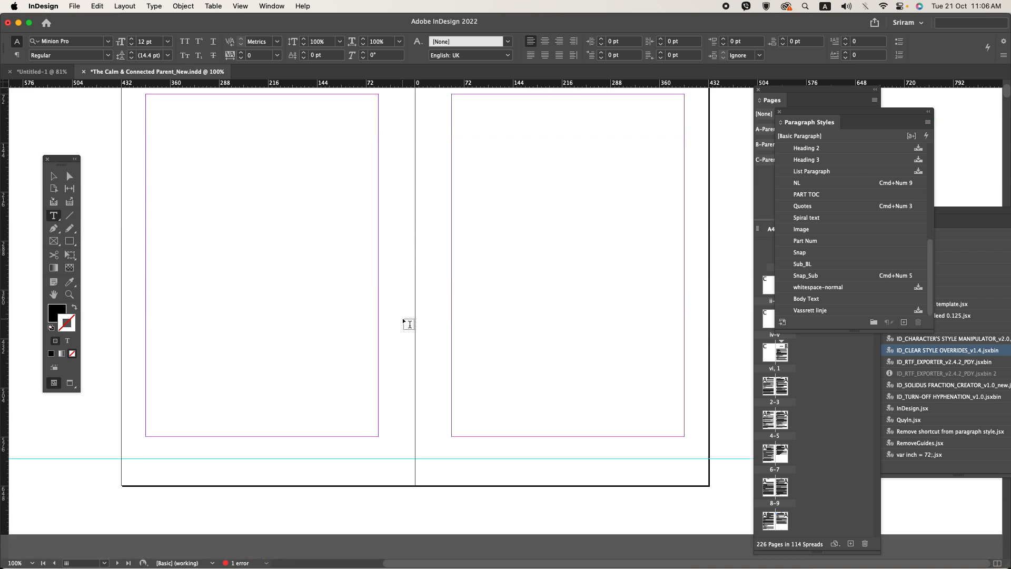
scroll(403, 318, down, 20)
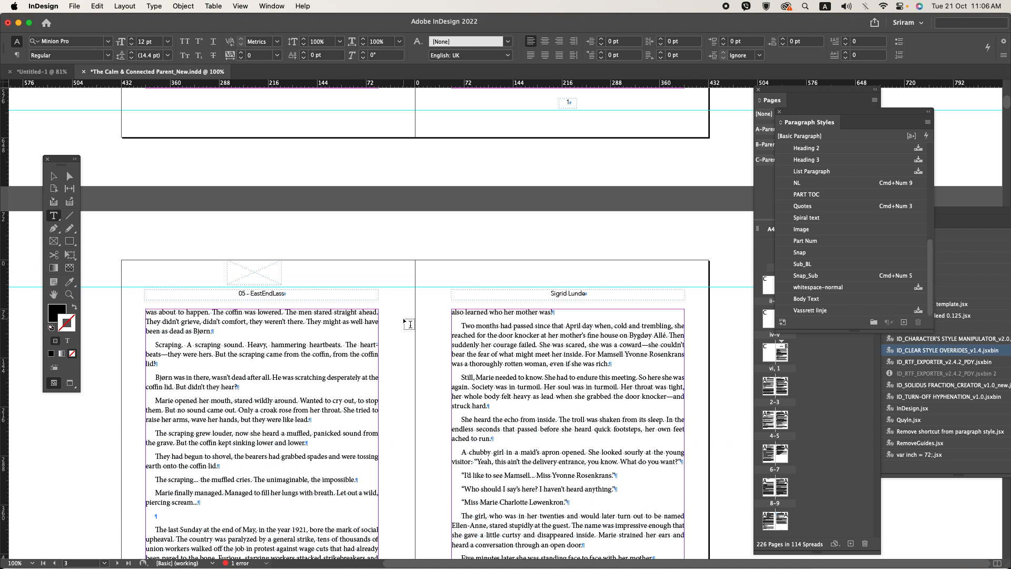
key(w)
scroll(402, 317, down, 5)
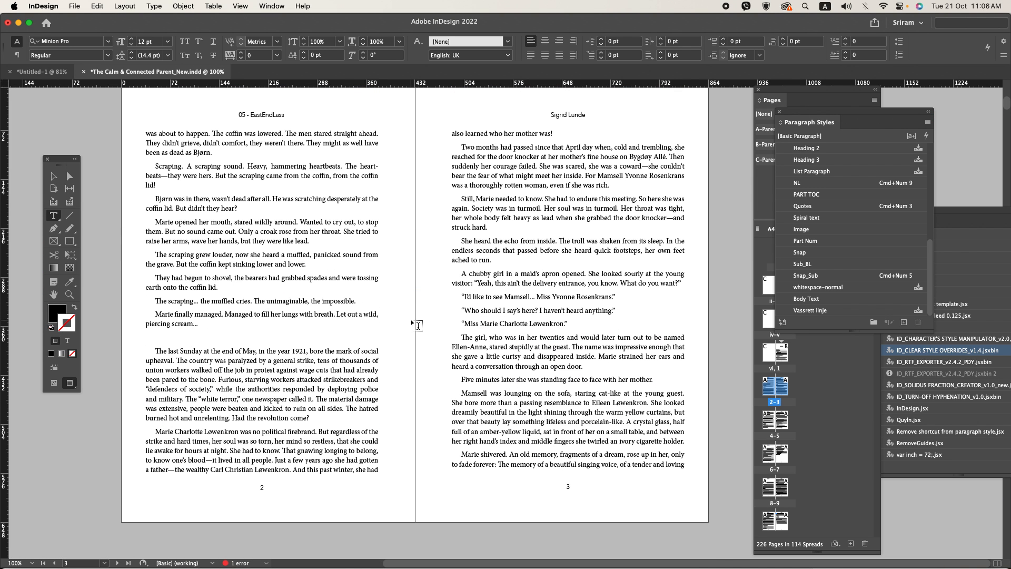
key(w)
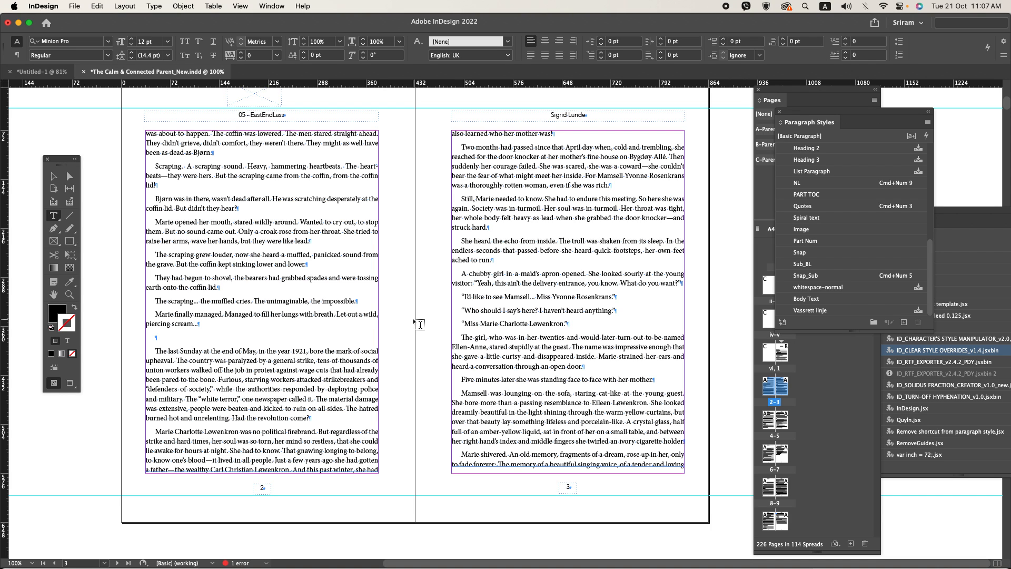
Step: Shorten the text frames on pages 2 and 3 so page 3 ends with the ivory cigarette holder sentence, check the preview and save
scroll(438, 315, down, 5)
click(54, 176)
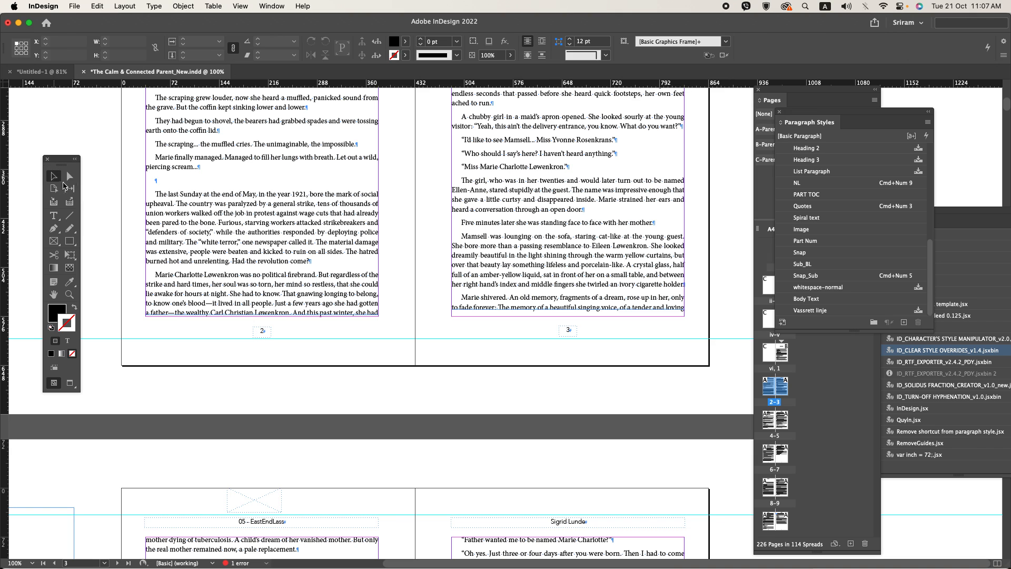
click(268, 280)
drag(262, 314, 262, 312)
click(527, 313)
drag(567, 316, 564, 302)
click(389, 270)
scroll(395, 267, up, 5)
key(w)
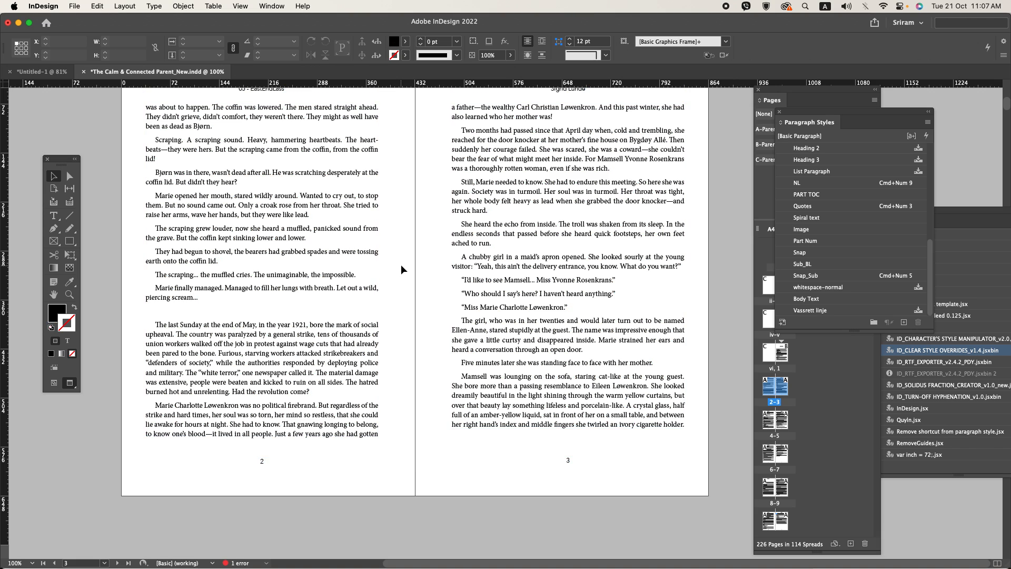
key(super+s)
key(w)
Step: Raise the bottom edge of the page 5 text frame so the page ends with the line “No.”
scroll(400, 265, down, 10)
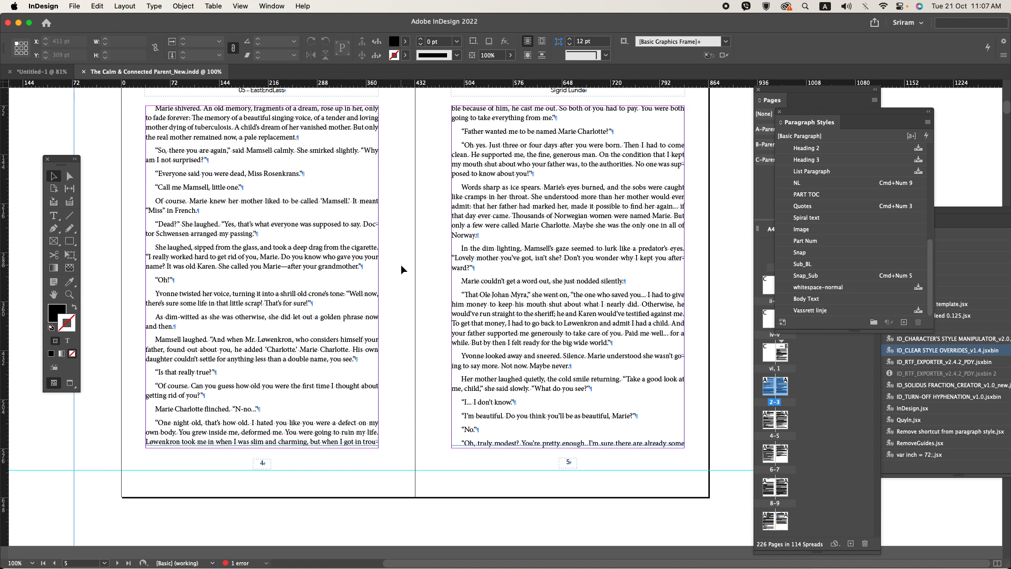
scroll(401, 266, down, 4)
click(511, 278)
drag(569, 293, 569, 285)
click(368, 290)
Step: Extend the page 6 text frame down to the bottom margin and shorten the page 7 frame to fit the chapter's closing lines
scroll(332, 302, down, 15)
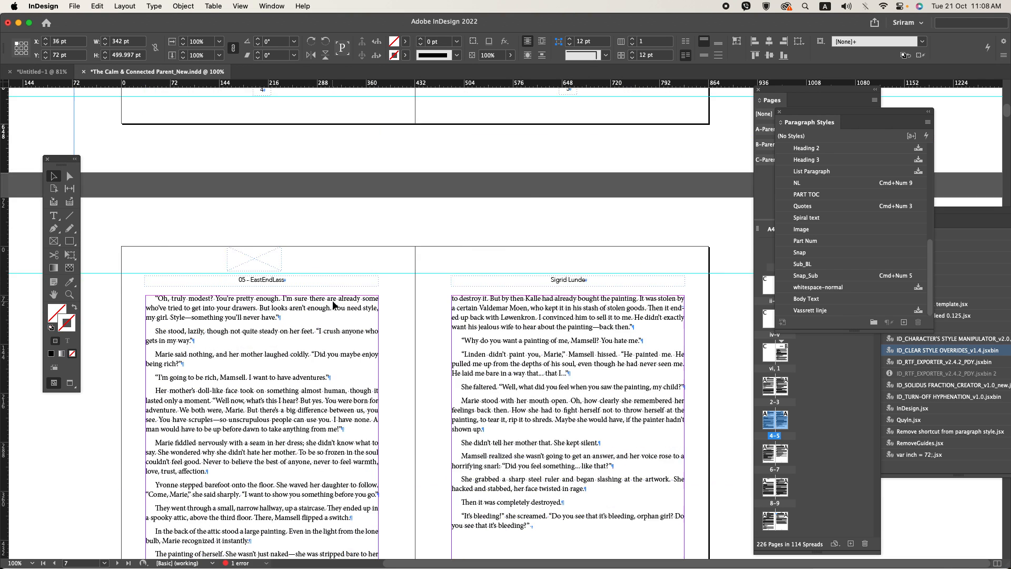
click(273, 333)
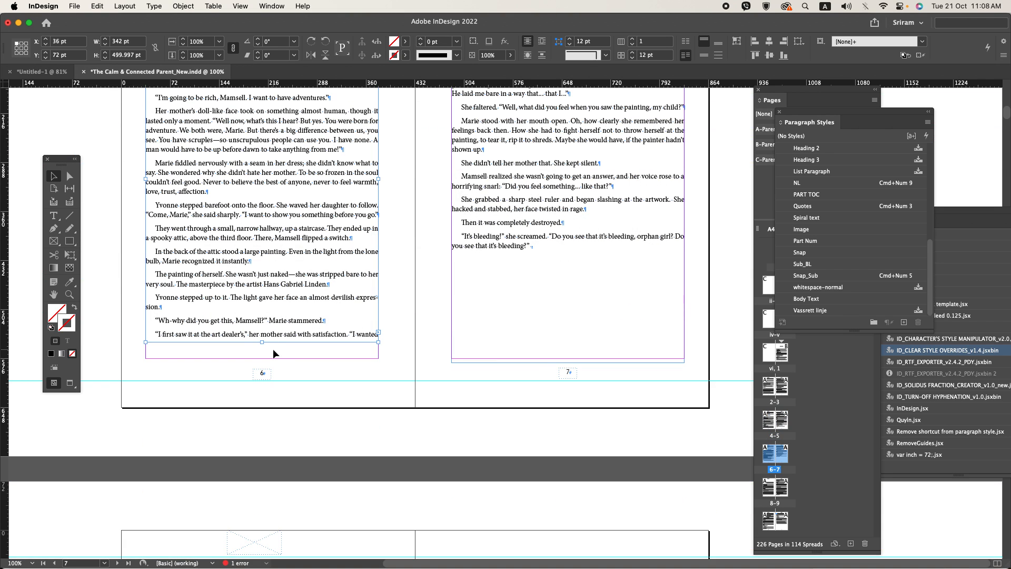
mouse_move(262, 342)
mouse_down()
mouse_move(262, 368)
mouse_move(262, 356)
mouse_up()
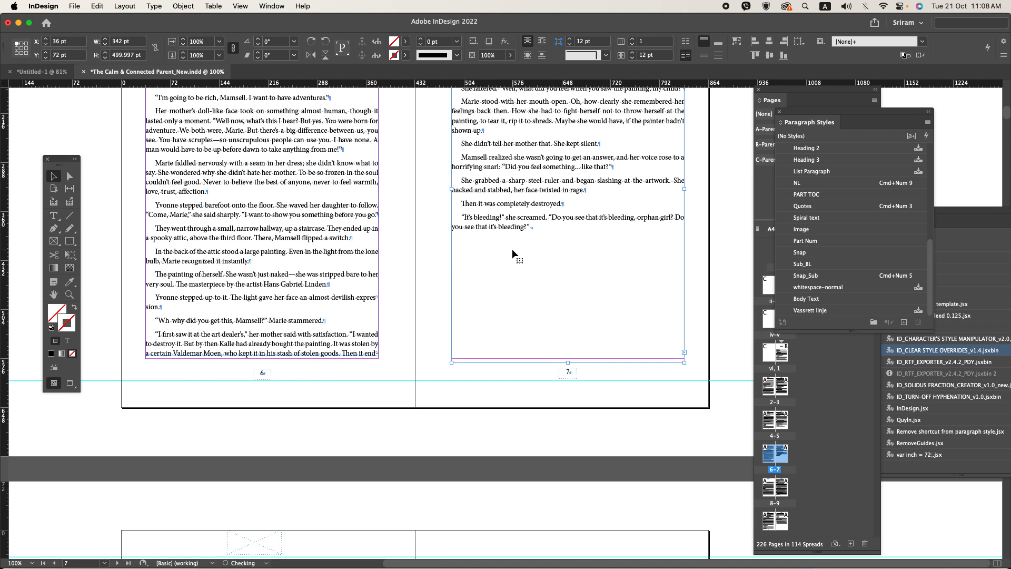
click(462, 264)
Step: Review the Chapter 1 pages and the start of Chapter 2 for frame fit and page flow, with and without preview
key(w)
scroll(444, 264, up, 20)
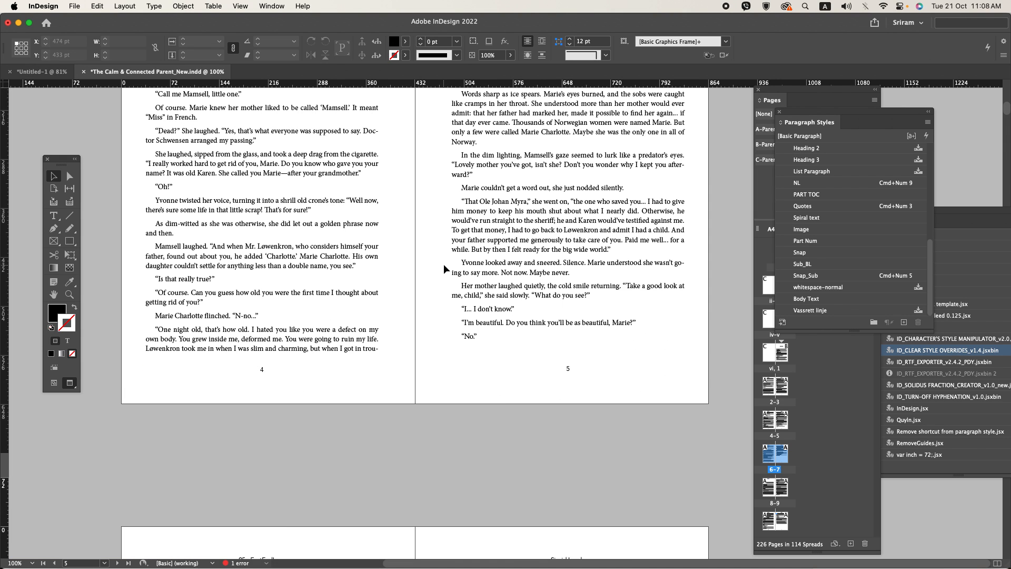
scroll(440, 266, up, 15)
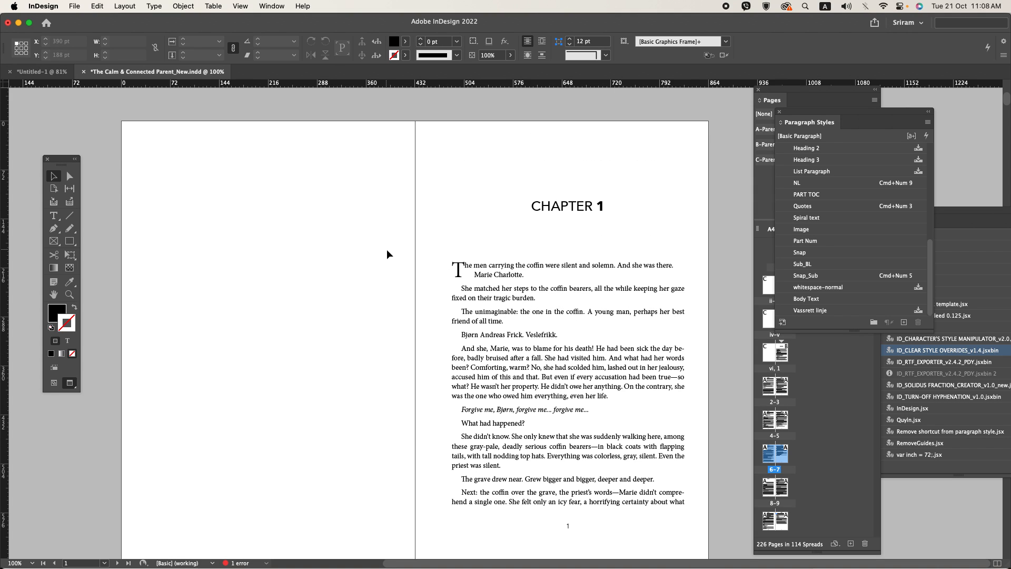
scroll(387, 249, down, 10)
scroll(389, 250, down, 10)
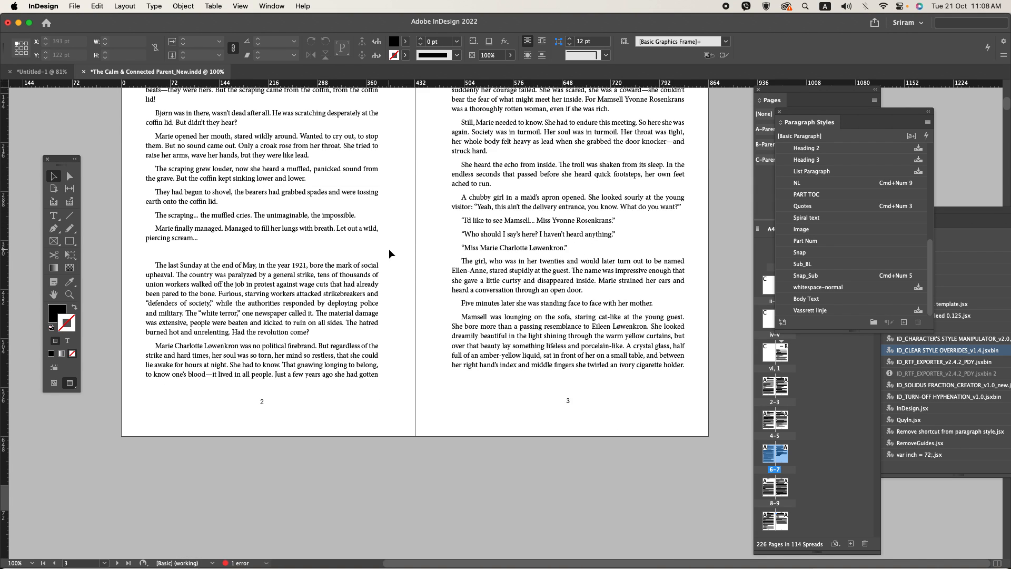
scroll(411, 308, down, 3)
key(w)
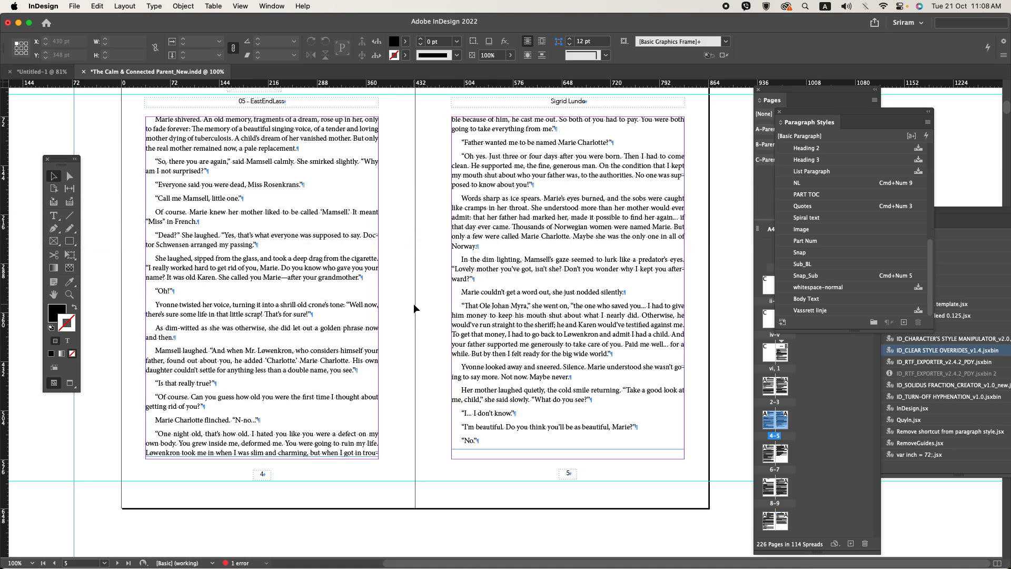
scroll(414, 308, down, 10)
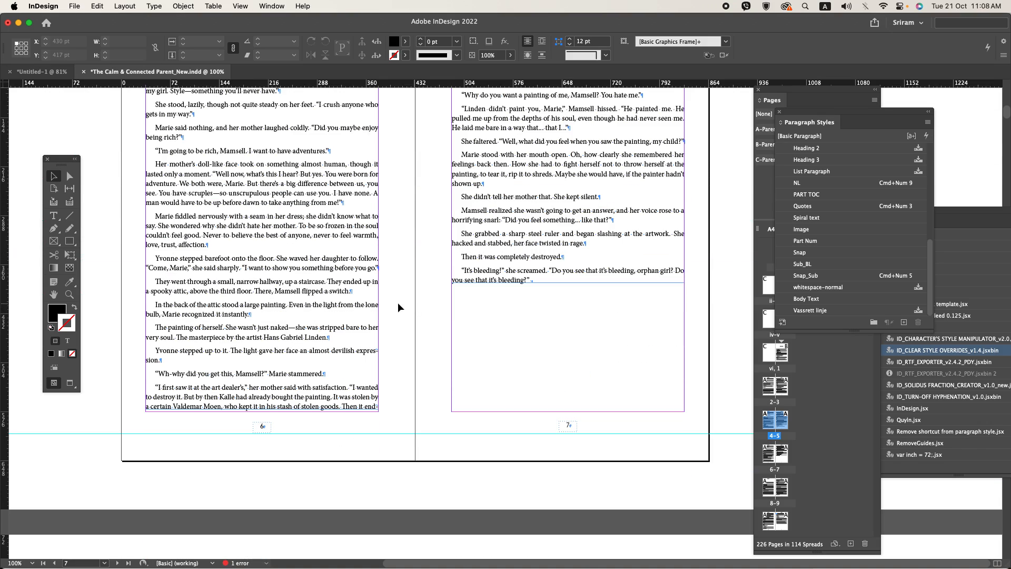
click(564, 270)
scroll(424, 355, up, 4)
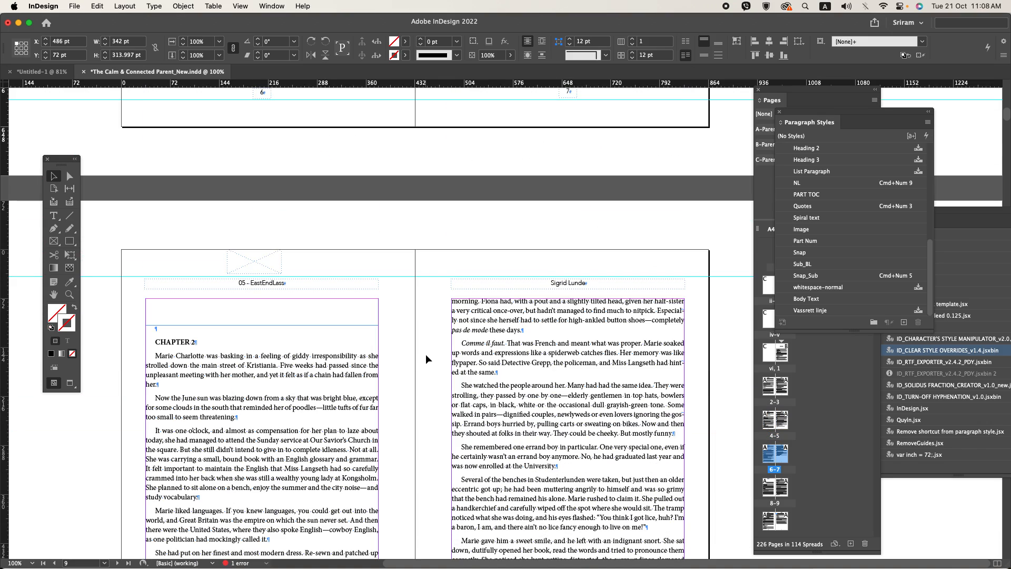
key(w)
click(425, 354)
Step: Delete the old book title, author credit and logo from the title page, and save the document
scroll(426, 352, up, 12)
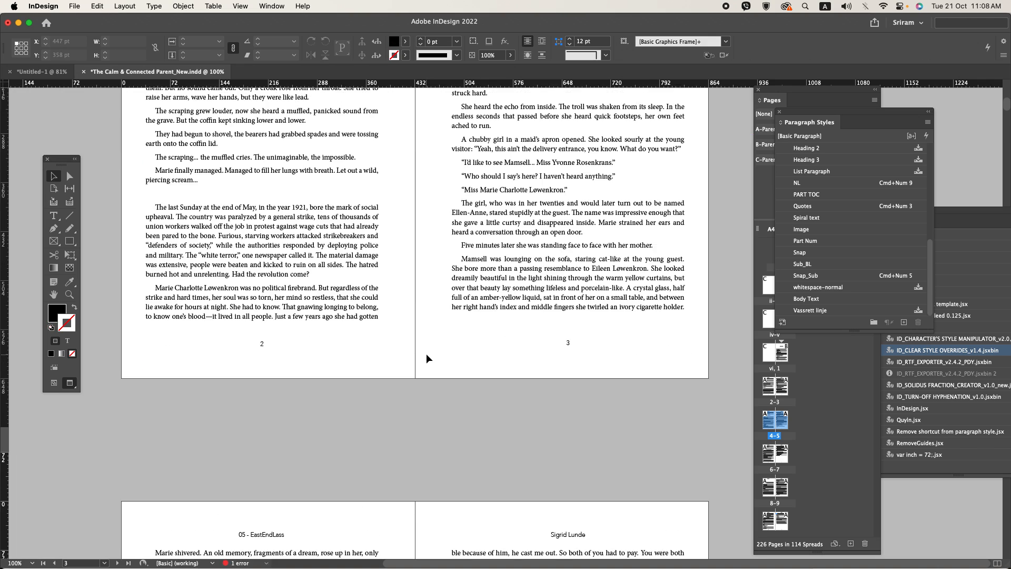
scroll(426, 358, up, 15)
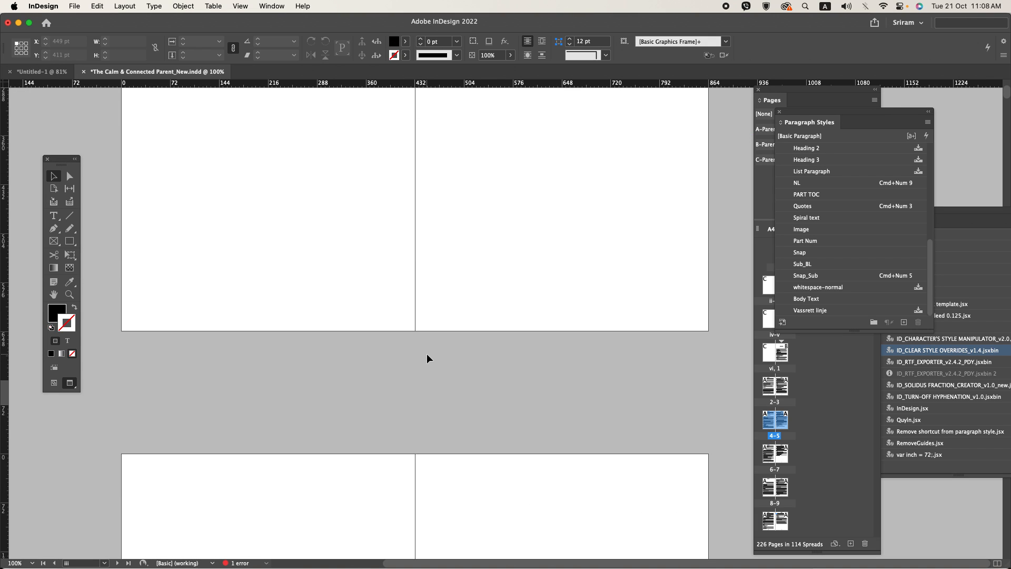
drag(413, 237, 657, 342)
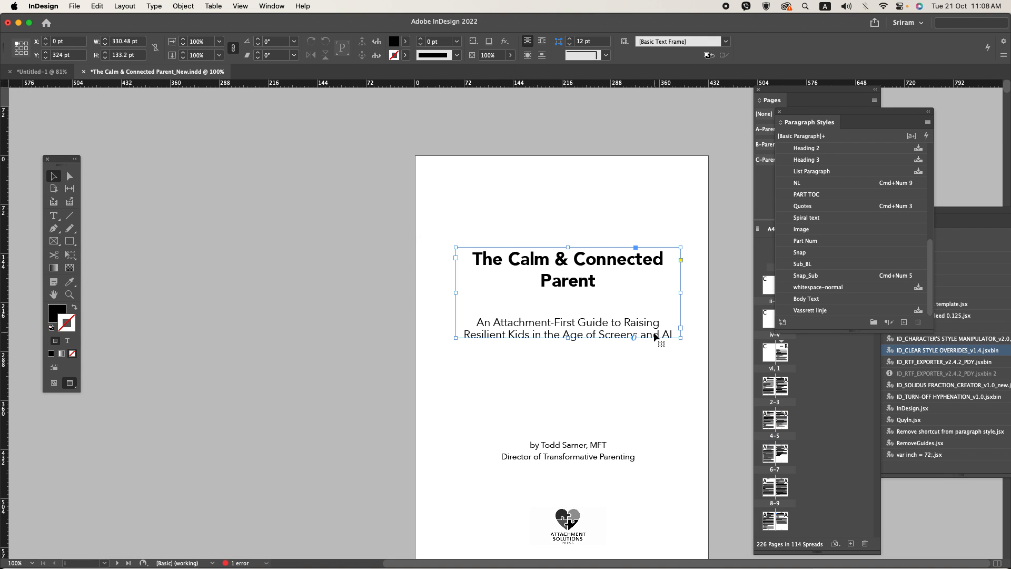
key(Delete)
click(567, 522)
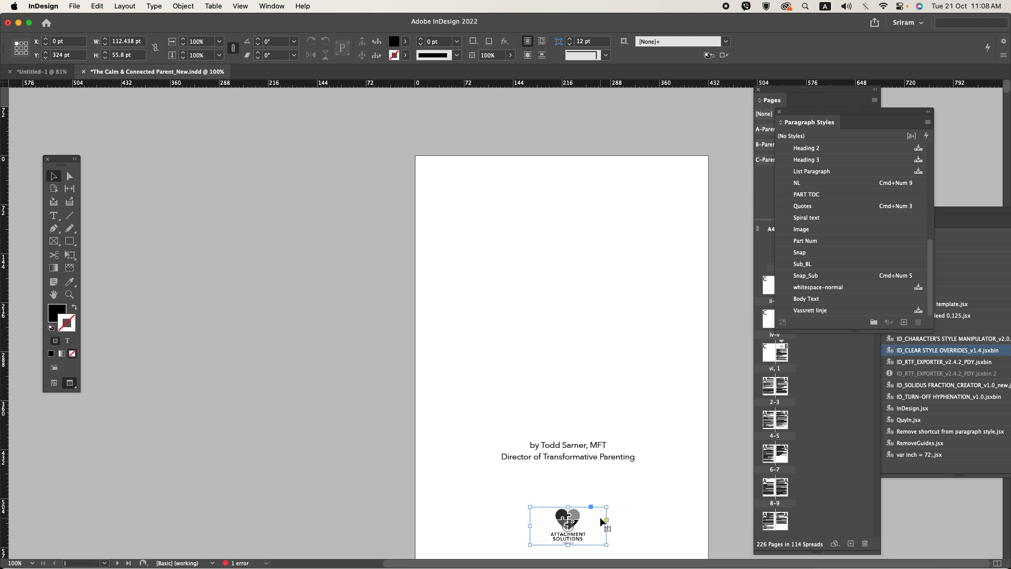
key(Delete)
click(587, 466)
key(Delete)
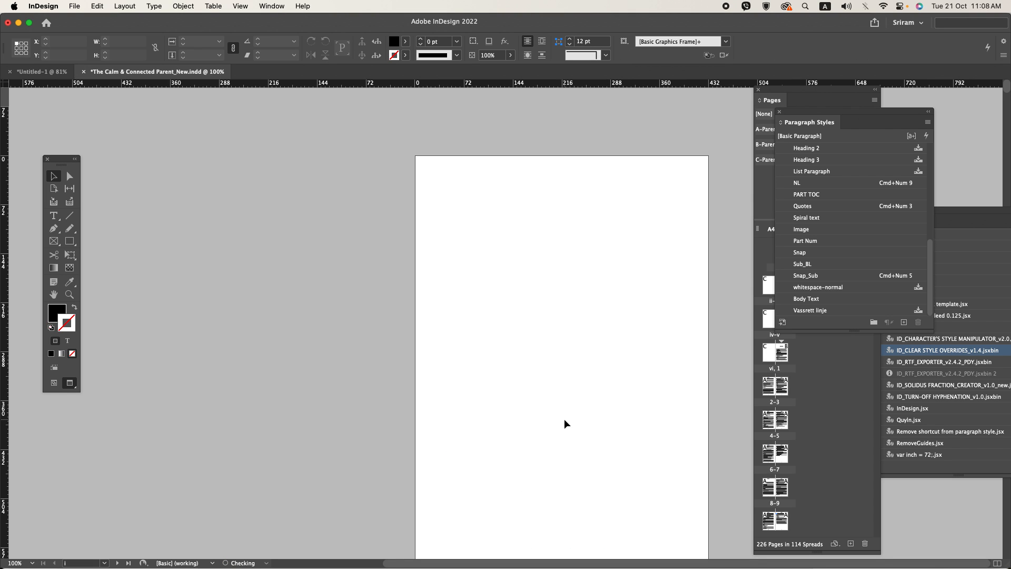
key(super+s)
Step: Examine the chapter opening and the body text and running headers on pages 2 and 3 up close
scroll(550, 415, down, 15)
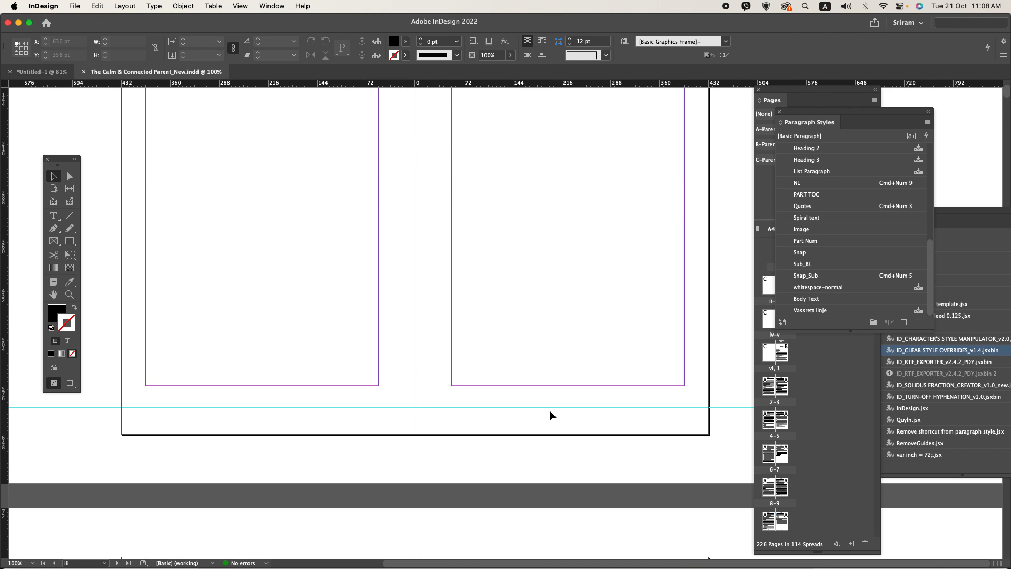
scroll(550, 412, down, 12)
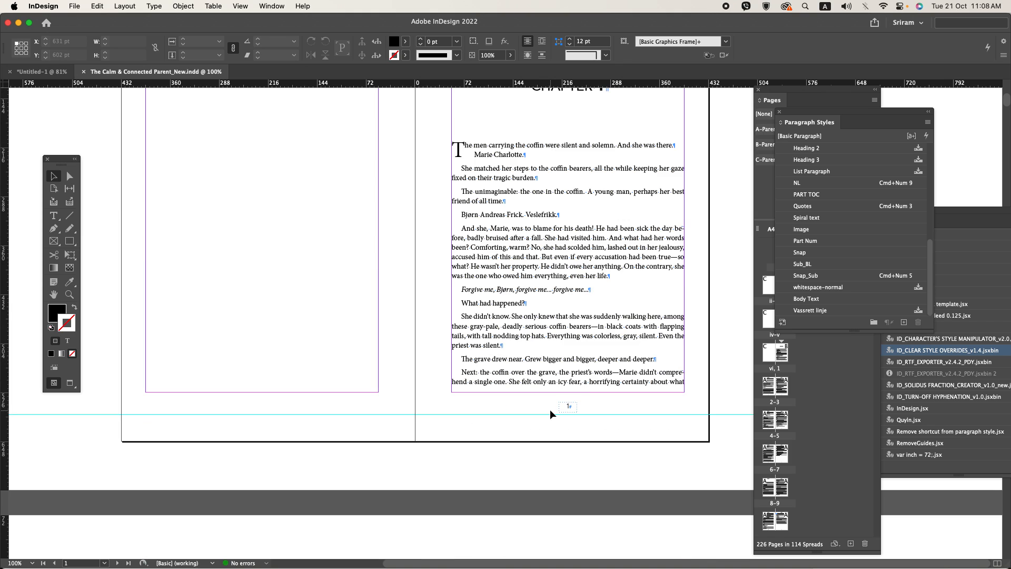
scroll(550, 409, down, 12)
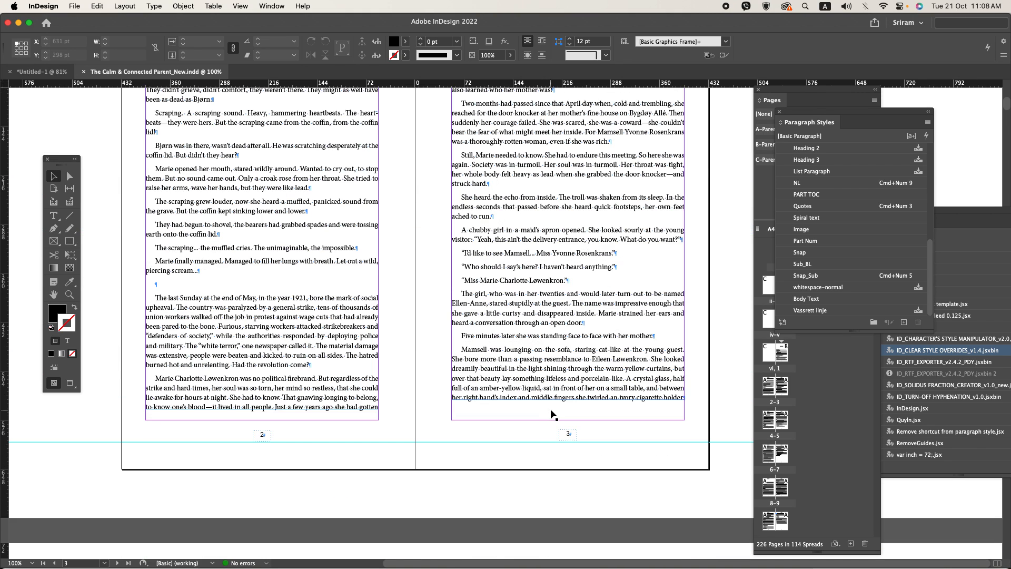
scroll(406, 328, up, 3)
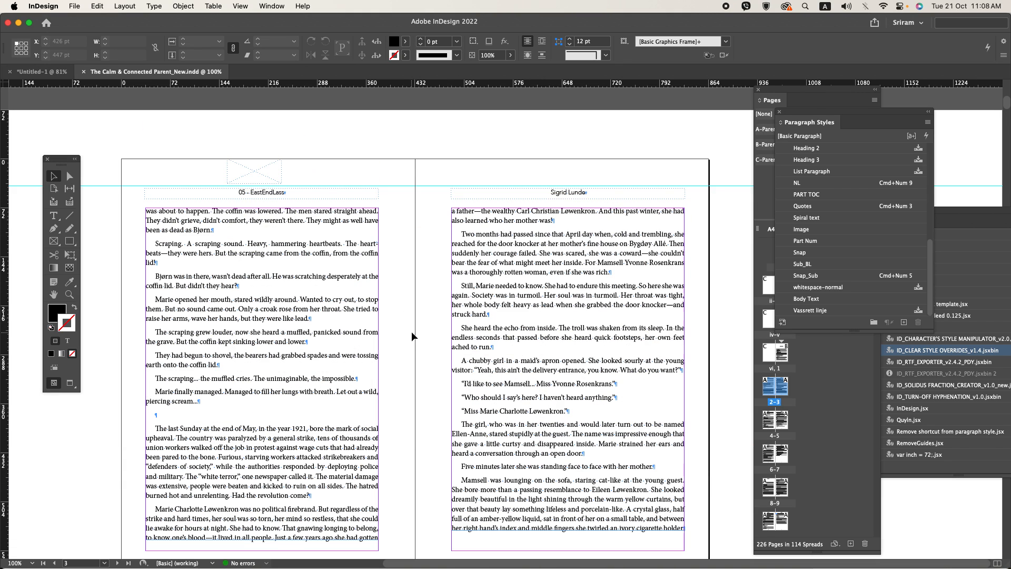
scroll(481, 244, up, 2)
double_click(481, 245)
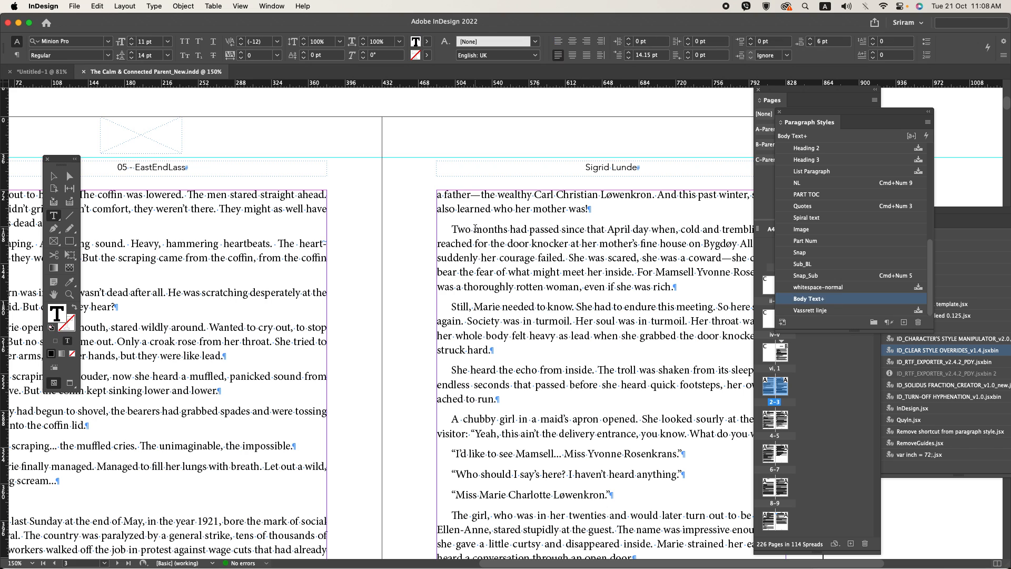
drag(474, 231, 530, 246)
click(383, 285)
scroll(383, 286, down, 2)
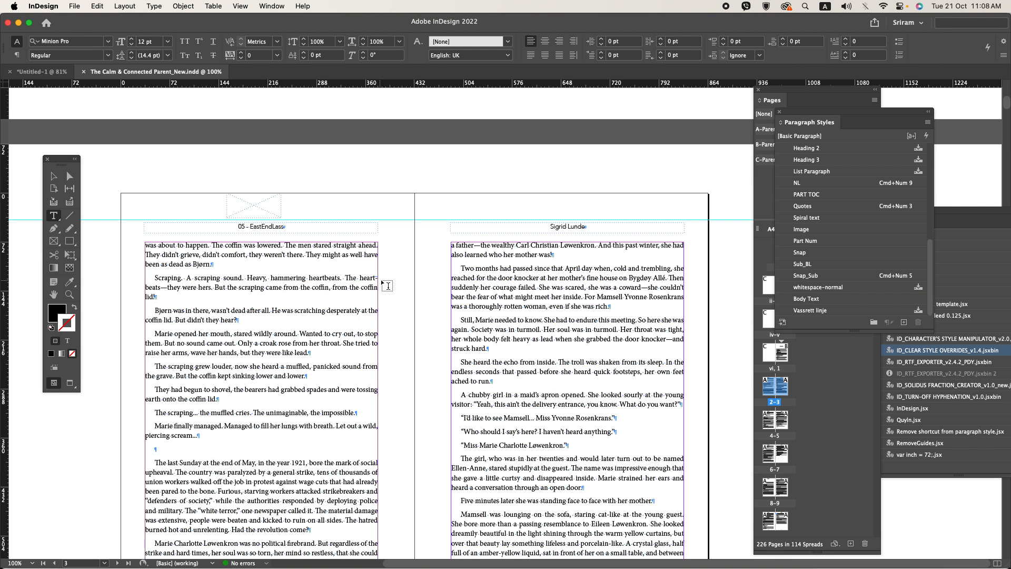
Step: Change the font family of the “Text first” paragraph style used in Chapter 1's opening paragraph to Adobe Garamond Pro
scroll(385, 285, up, 10)
scroll(381, 279, up, 2)
click(499, 270)
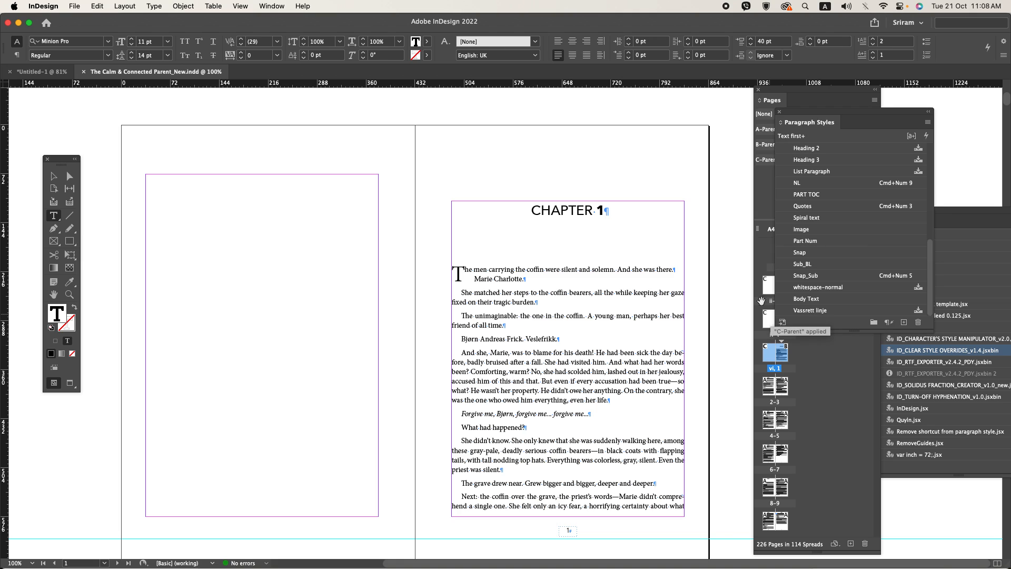
right_click(790, 136)
click(806, 148)
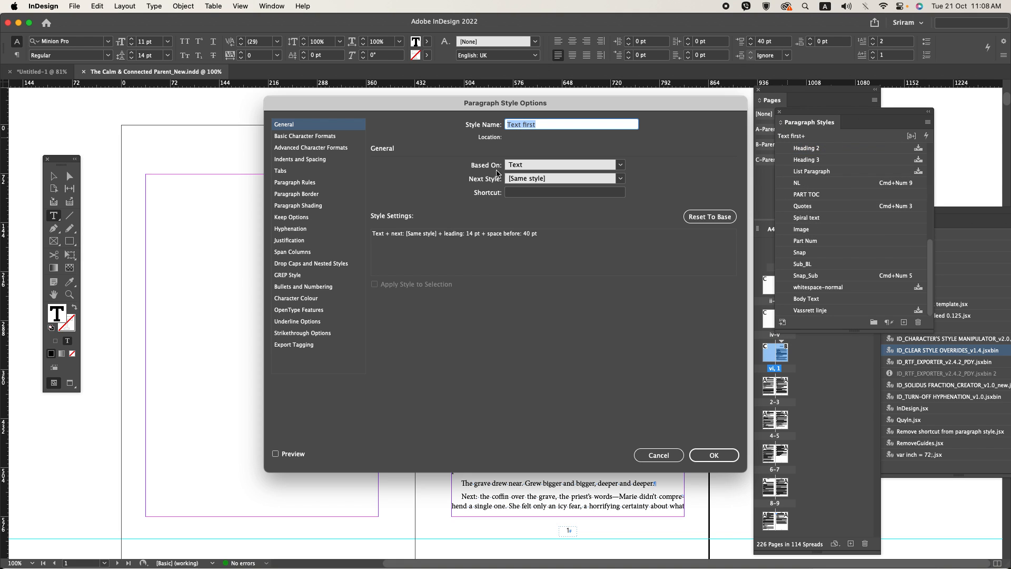
click(316, 136)
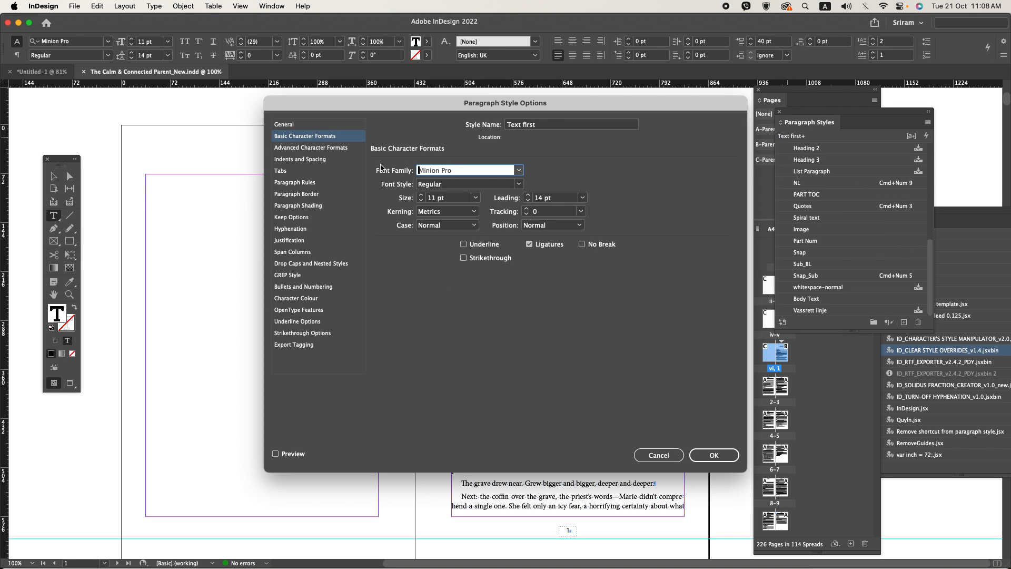
text(Adobe Garamond Pro)
key(Tab)
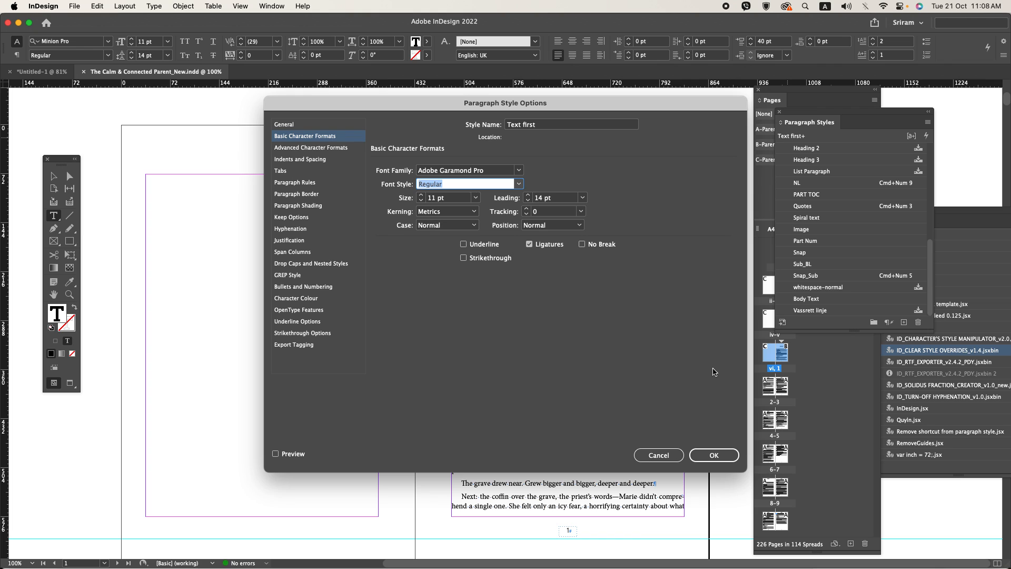
click(715, 455)
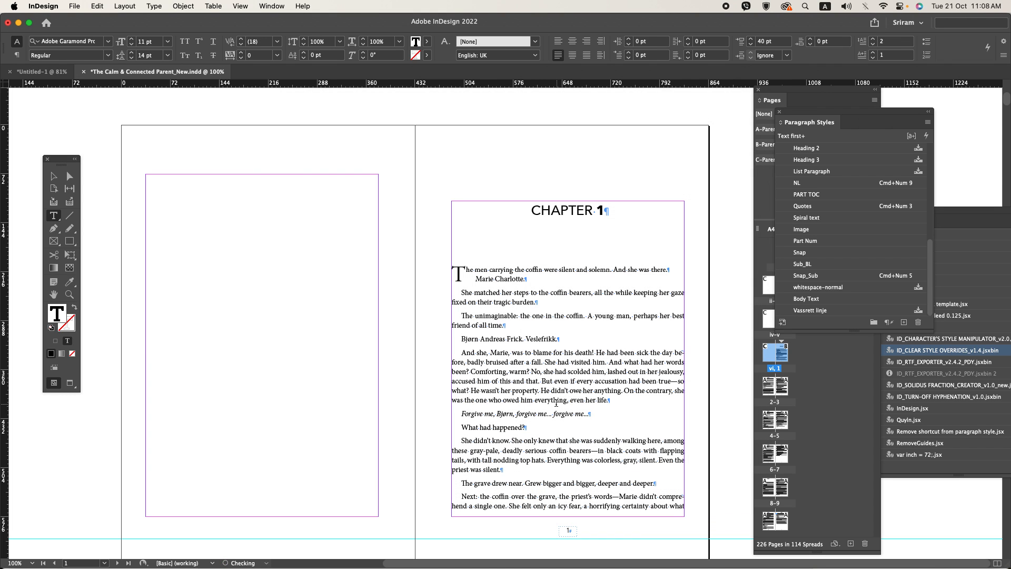
Step: Change the “Body Text” paragraph style's font family to Adobe Garamond Pro
scroll(504, 390, down, 4)
click(494, 262)
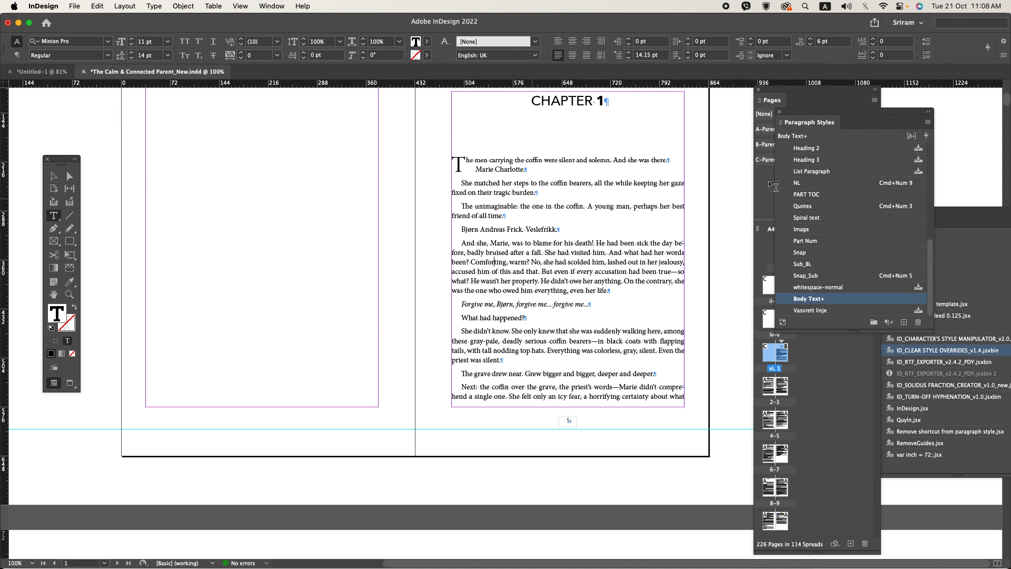
right_click(796, 298)
click(832, 307)
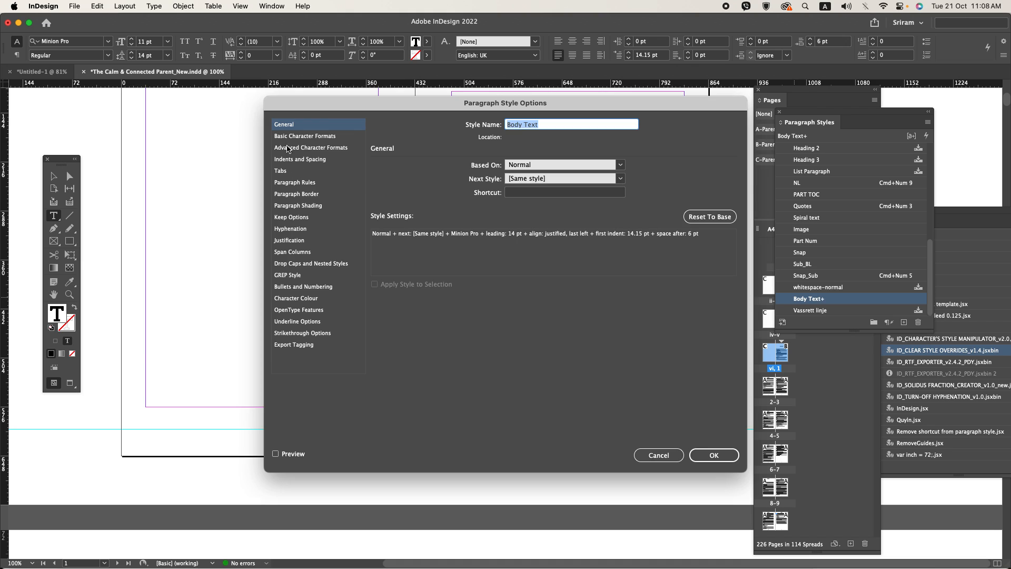
click(286, 136)
drag(476, 169, 393, 169)
text(A)
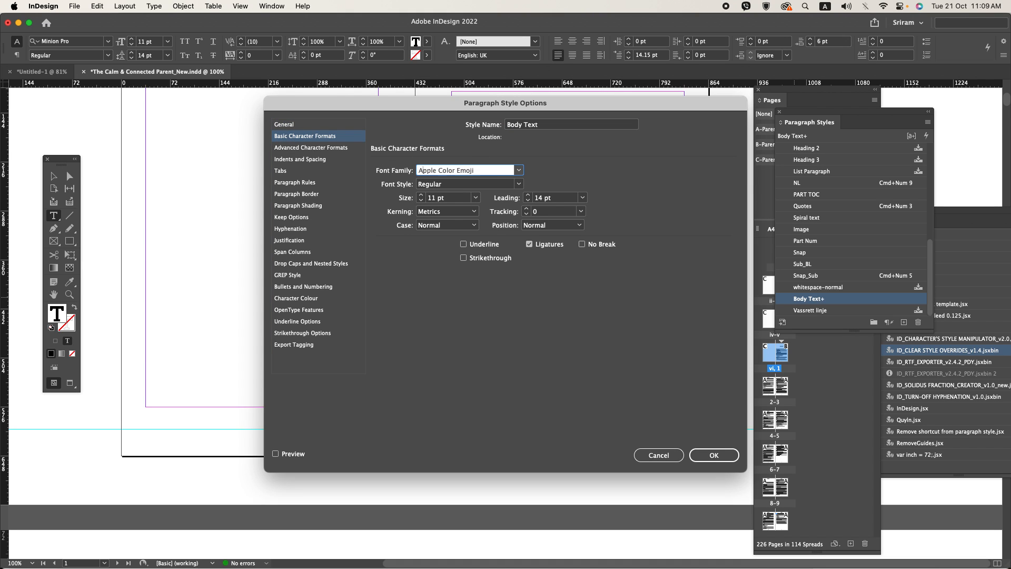
text(dobe Garamond Pro)
key(Tab)
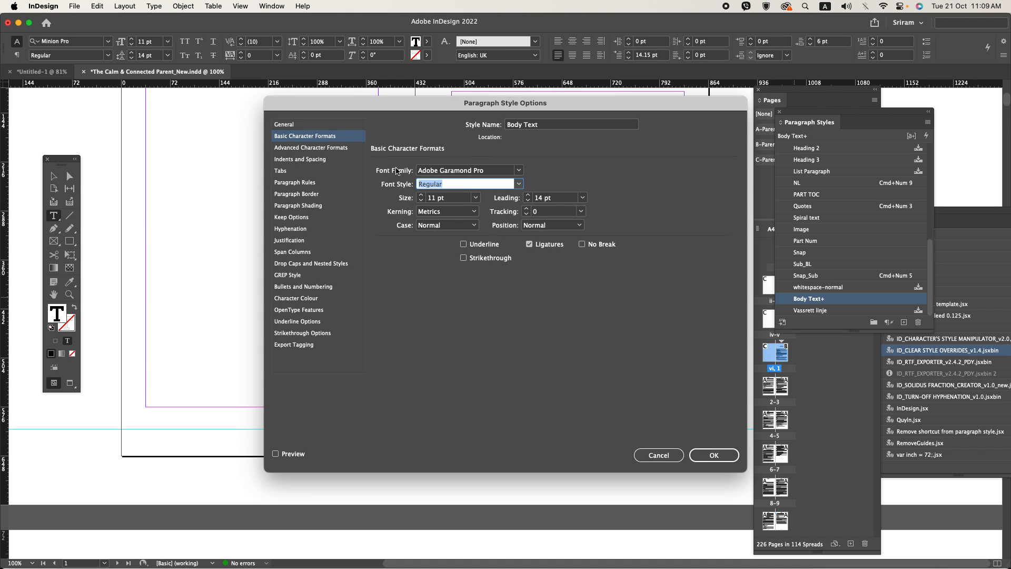
click(714, 455)
Step: Check how the body text reflows across pages 1 to 7 in the new font
scroll(393, 347, down, 2)
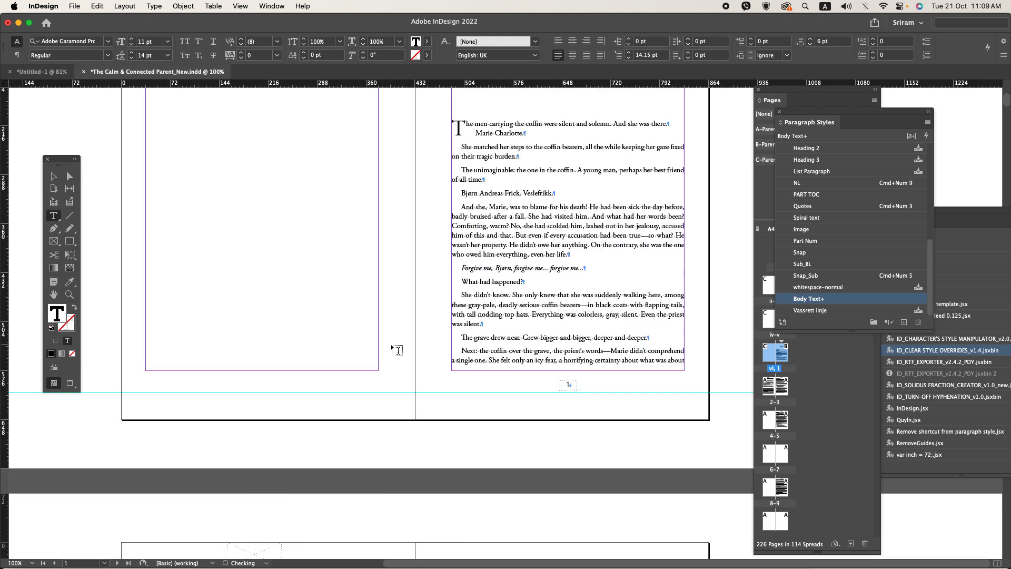
scroll(391, 343, down, 10)
scroll(393, 347, down, 10)
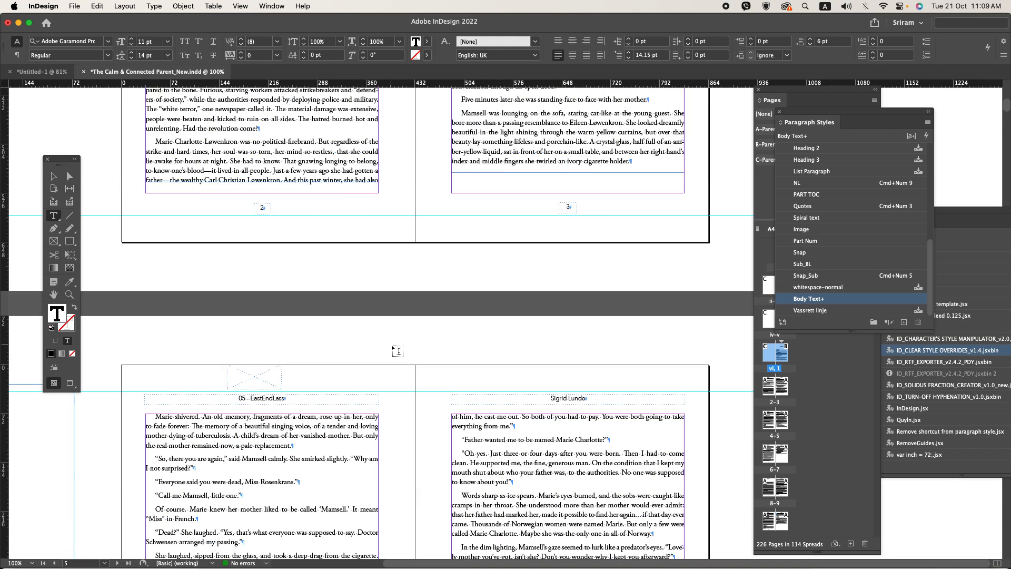
scroll(399, 352, down, 10)
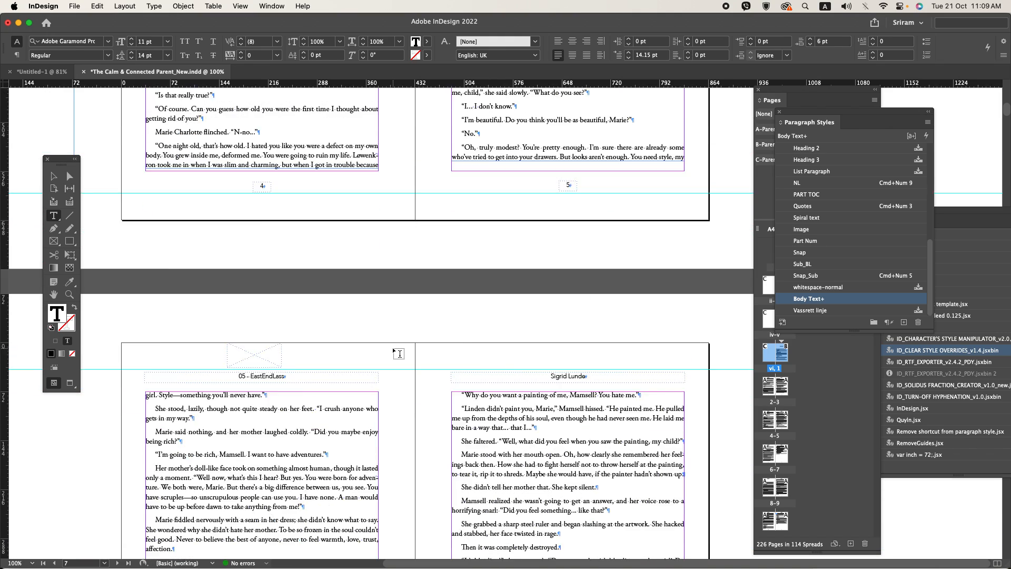
Step: Examine the Chapter 1 opening and the following pages in both the normal view and the clean preview
scroll(399, 353, up, 10)
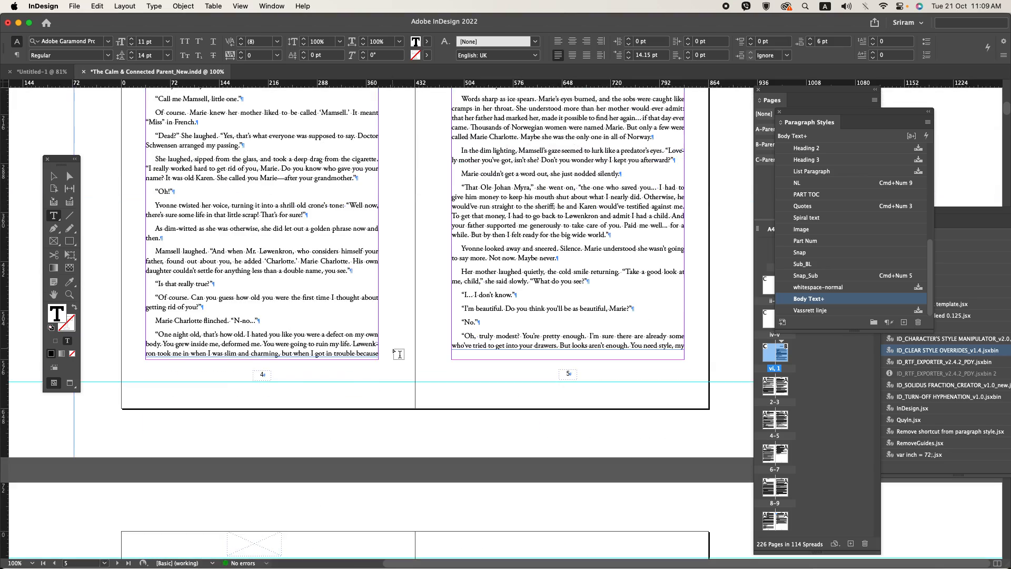
scroll(399, 353, up, 10)
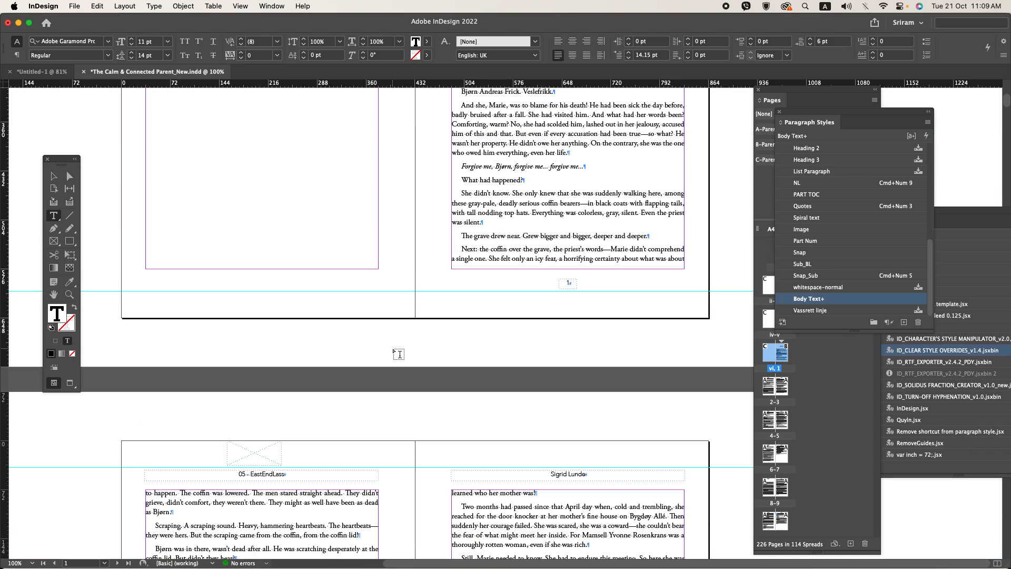
scroll(399, 353, down, 10)
click(399, 354)
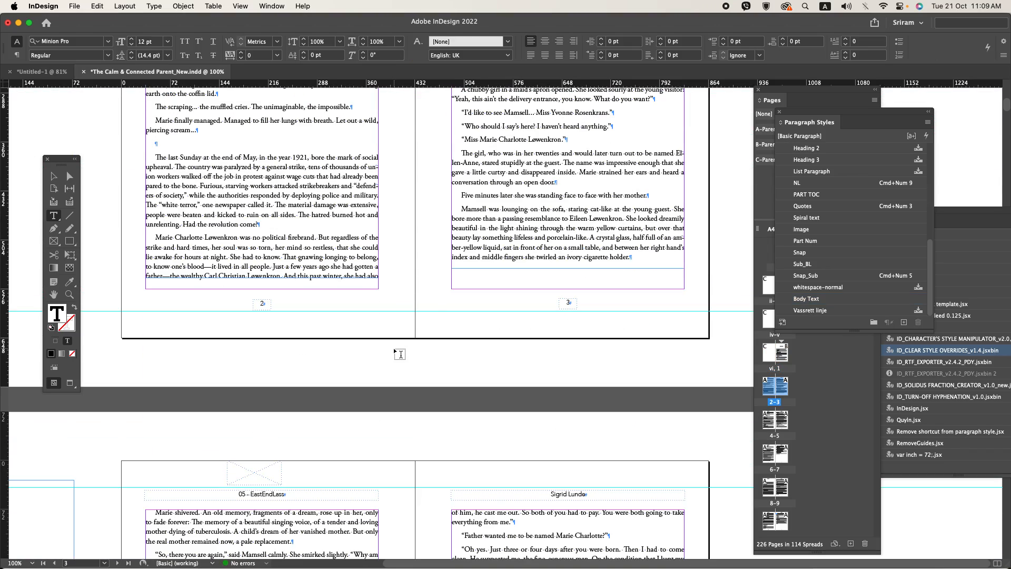
key(w)
scroll(399, 353, down, 5)
scroll(398, 353, up, 15)
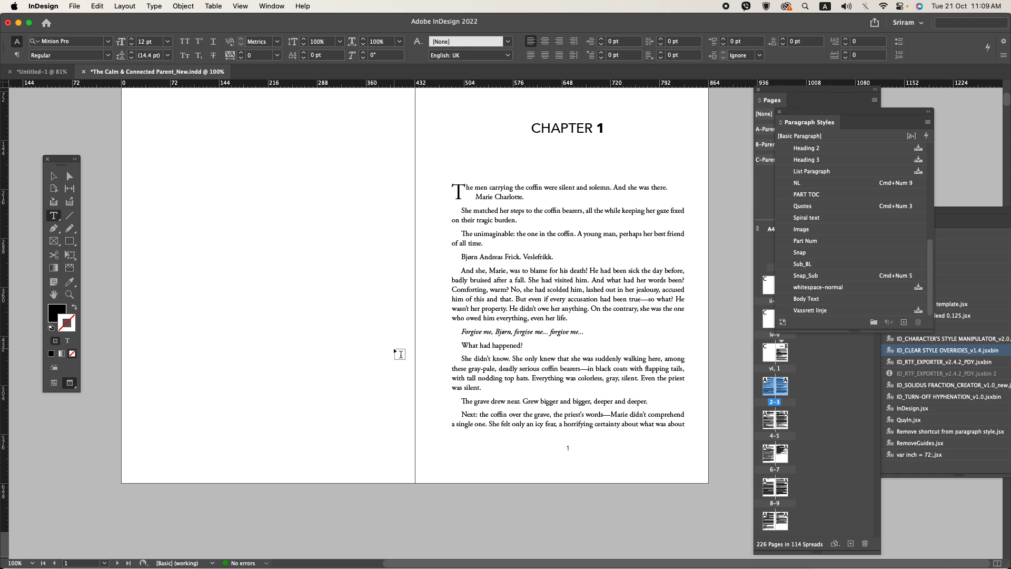
key(w)
scroll(399, 353, down, 8)
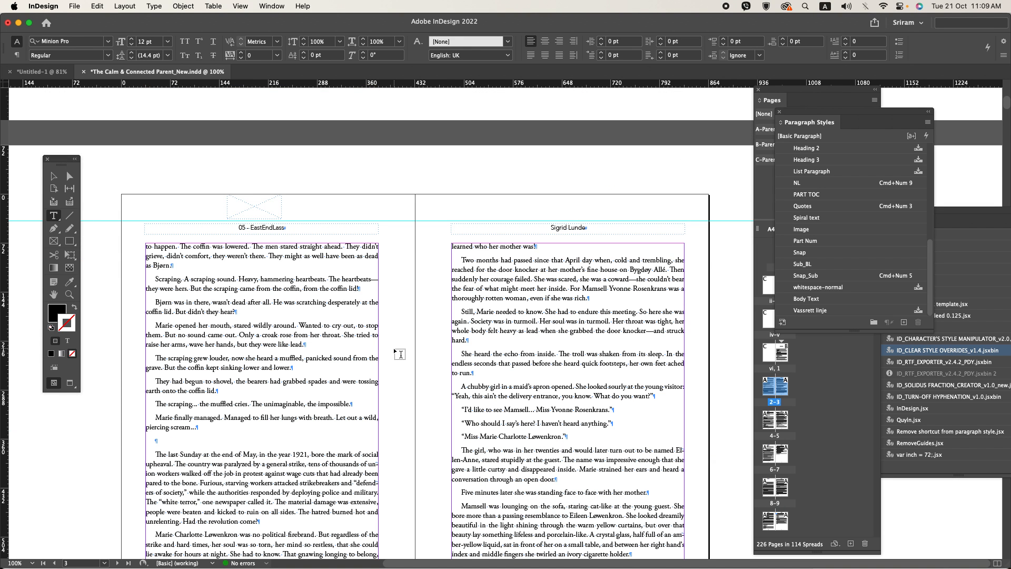
scroll(399, 353, down, 1)
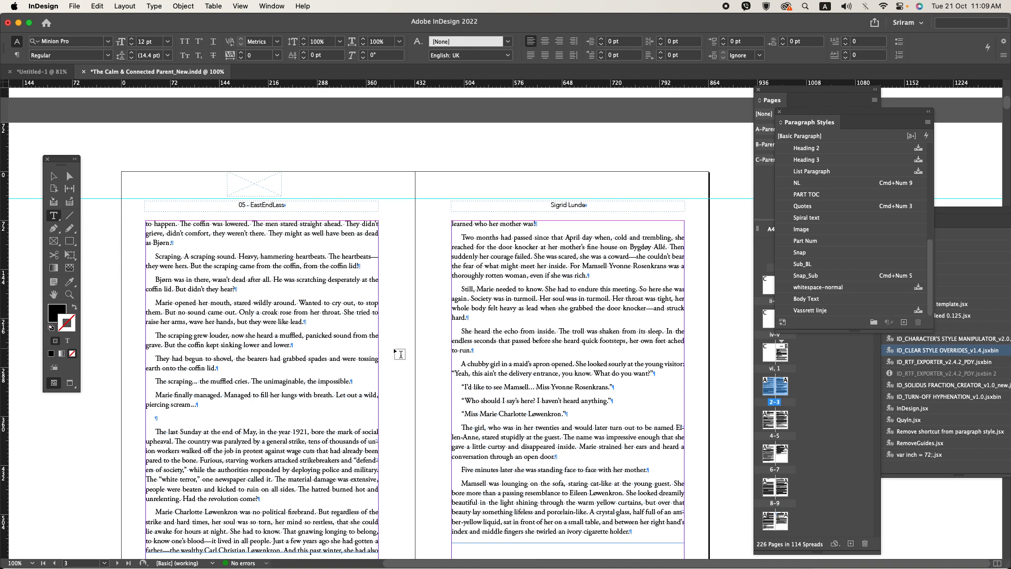
Step: Turn off hyphenation in the “Body Text” paragraph style
click(345, 432)
right_click(800, 301)
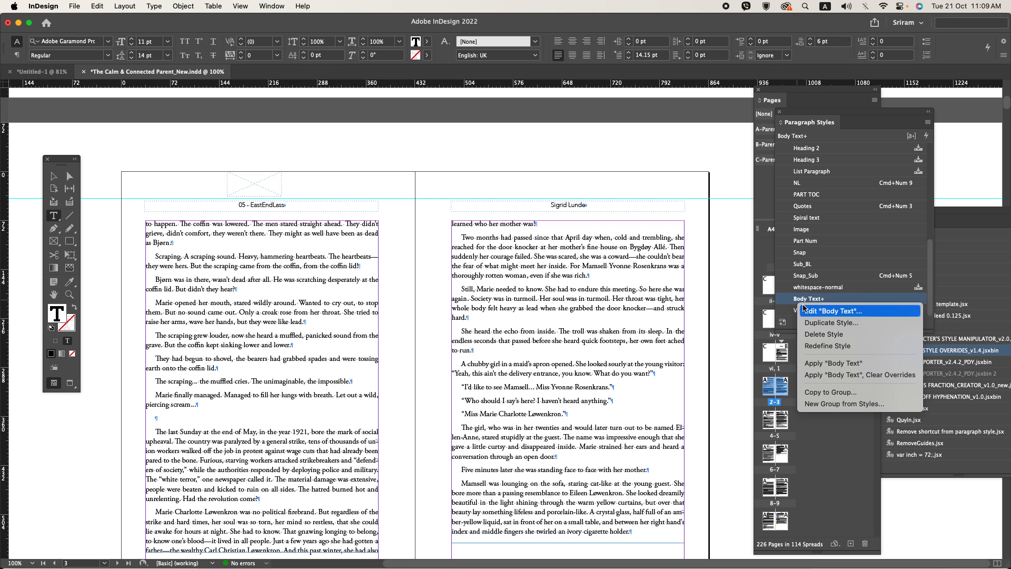
click(805, 311)
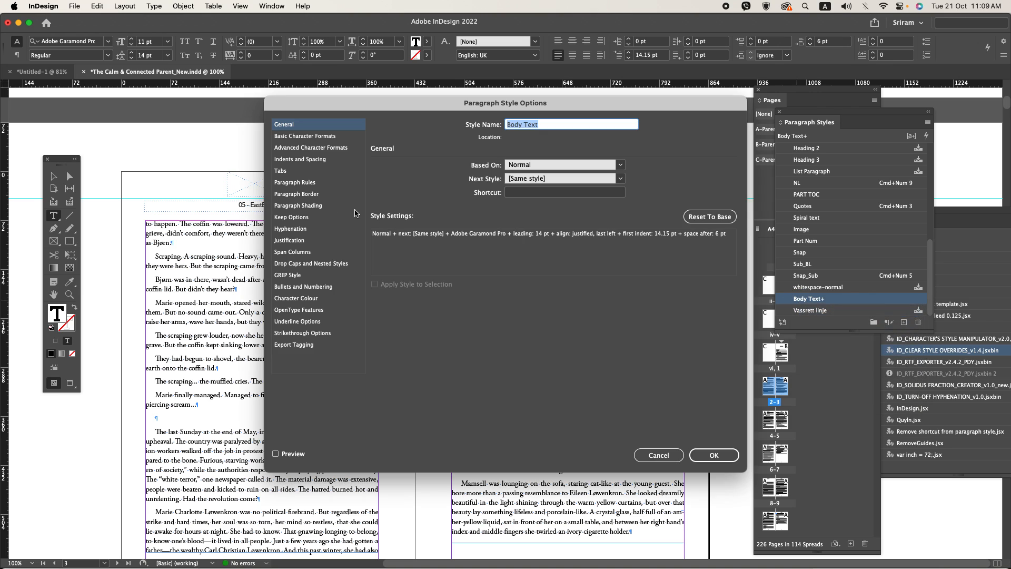
click(296, 229)
click(382, 164)
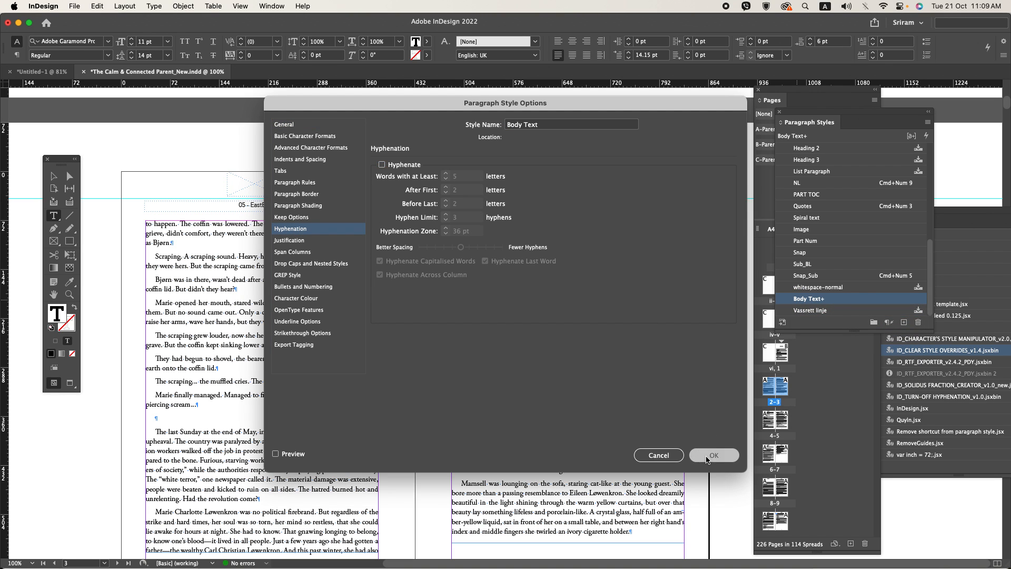
click(707, 457)
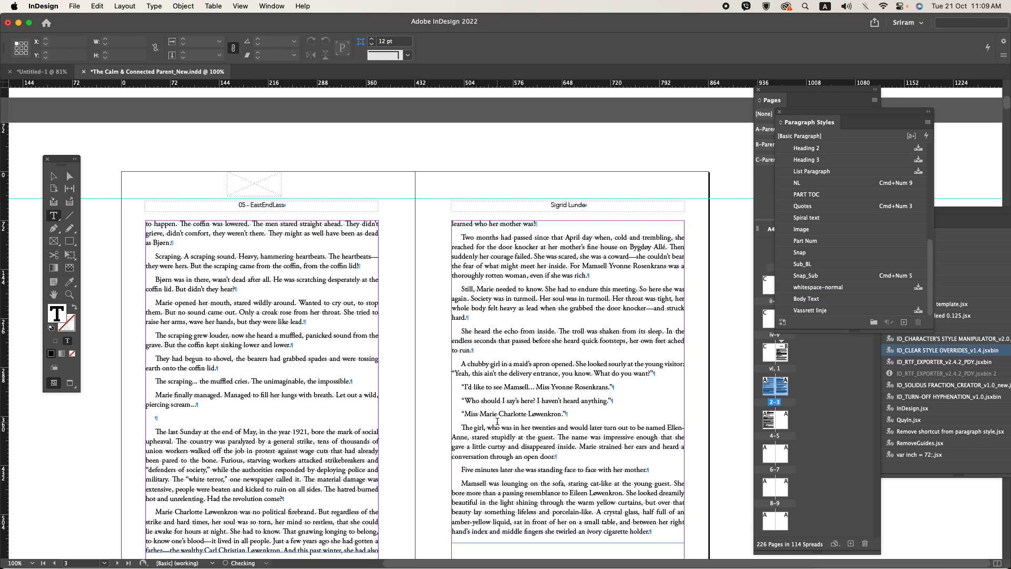
Step: Extend the body text frames on pages 2 and 3 down to the bottom margin, about 505 pt high
scroll(450, 375, up, 10)
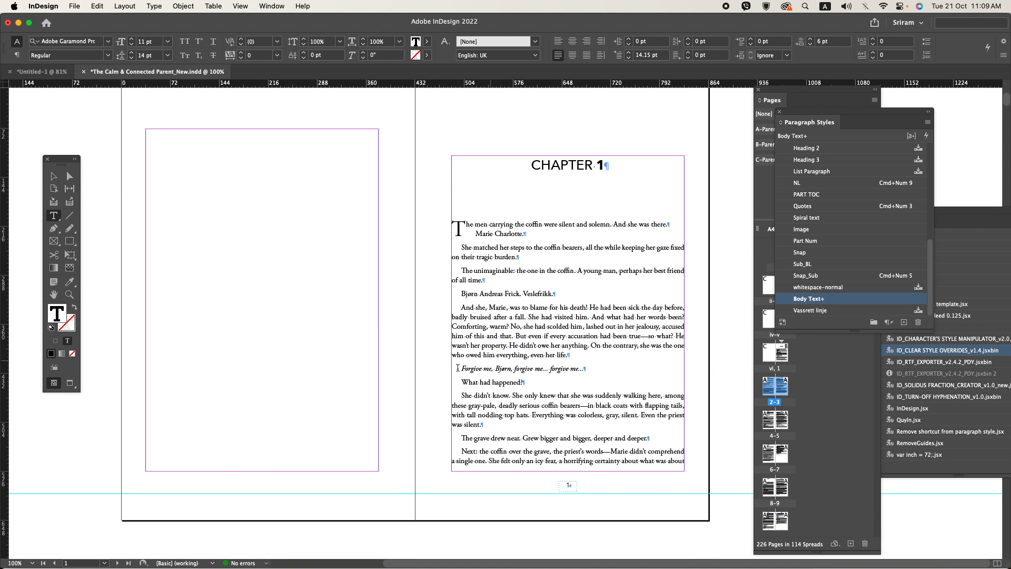
scroll(457, 368, down, 6)
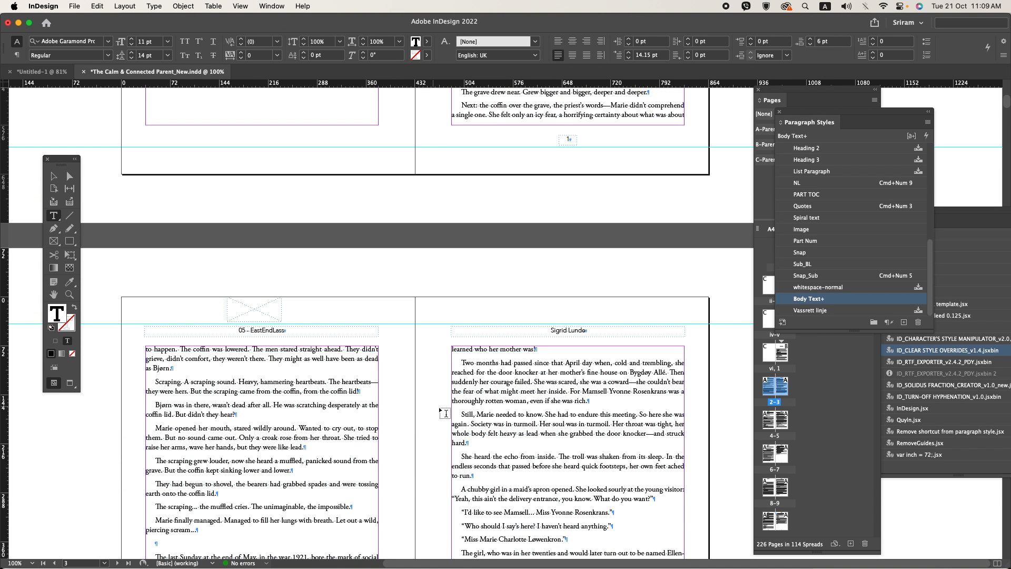
scroll(444, 413, down, 5)
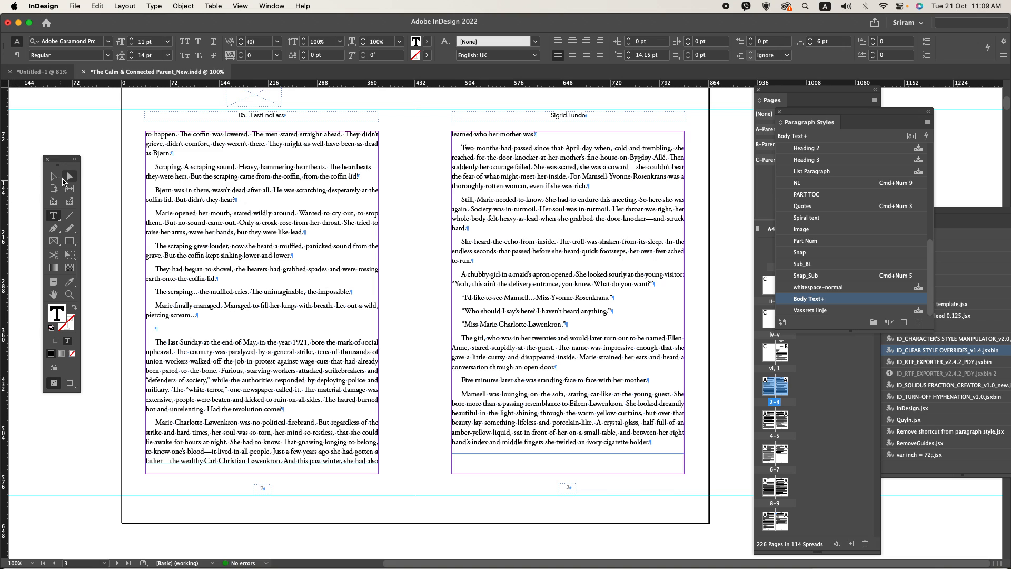
click(54, 177)
drag(263, 463, 266, 472)
click(424, 496)
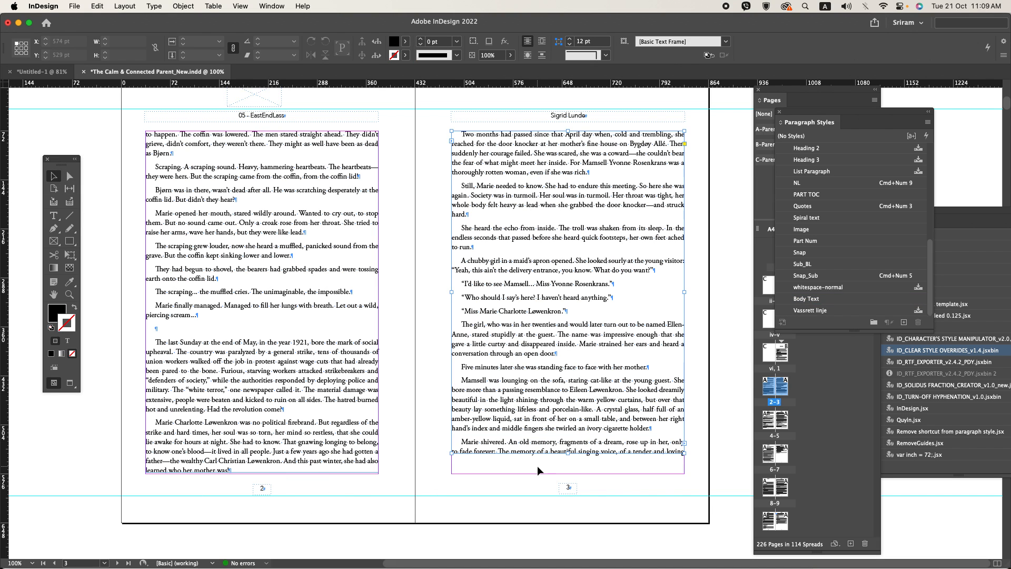
click(567, 451)
drag(569, 453, 569, 474)
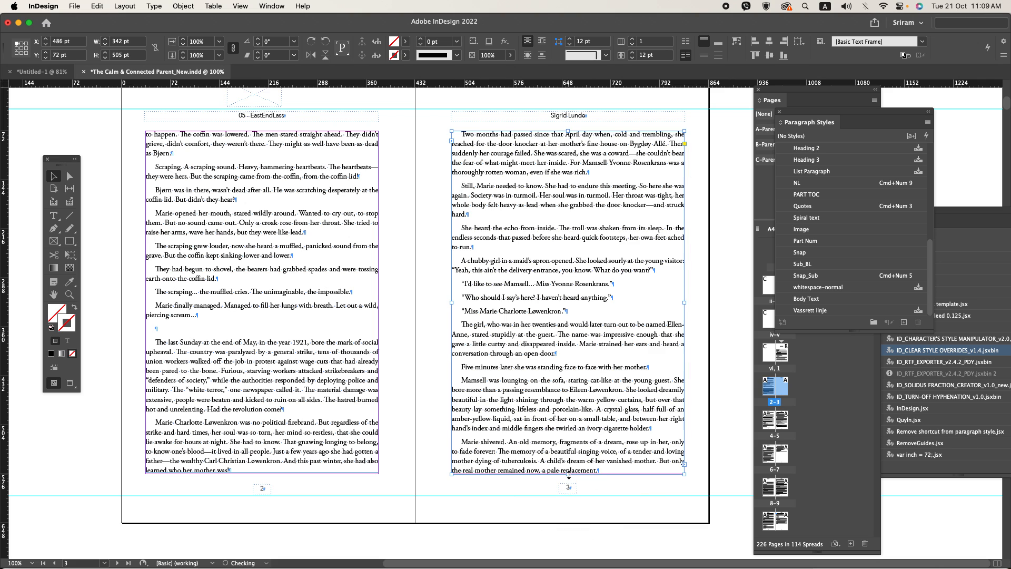
click(411, 455)
Step: Check pages 4 and 5 in the clean preview, return to the normal view and save the document
scroll(413, 454, down, 10)
click(400, 431)
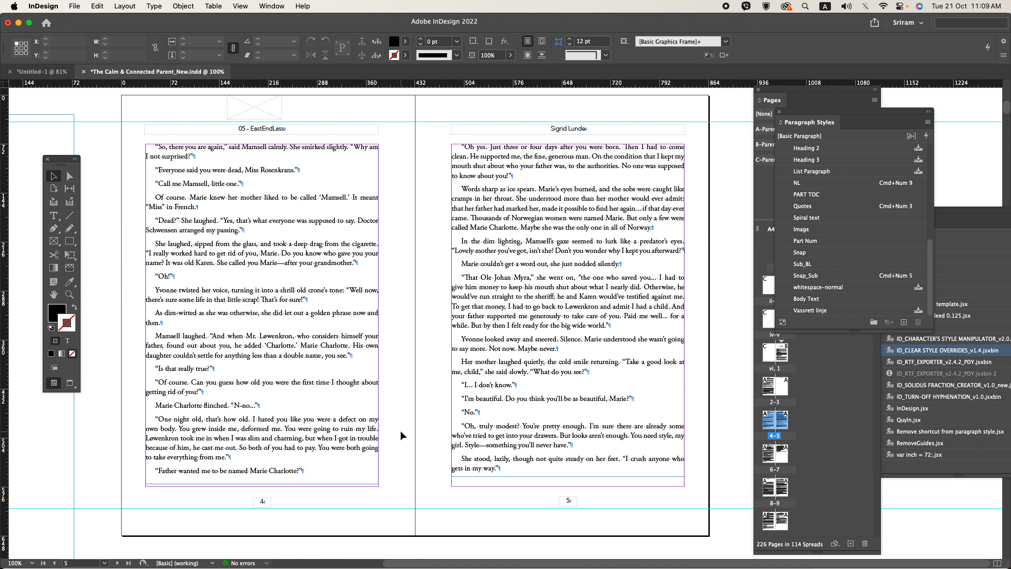
key(w)
key(w)
key(super+s)
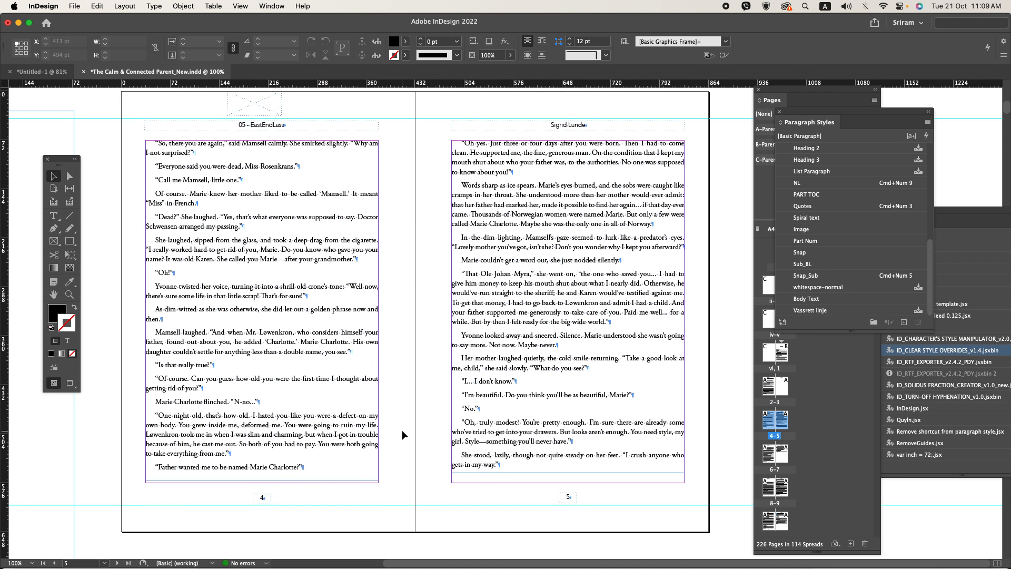
Step: Examine the end of Chapter 1 on pages 6 and 7, its opening page and the empty front matter pages
scroll(402, 431, down, 10)
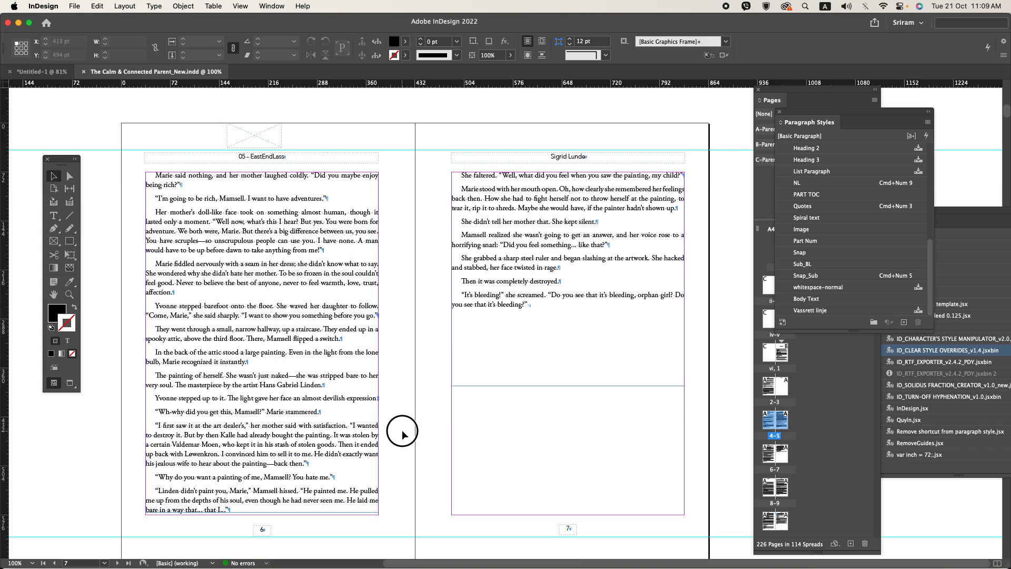
scroll(403, 431, down, 5)
scroll(402, 431, down, 1)
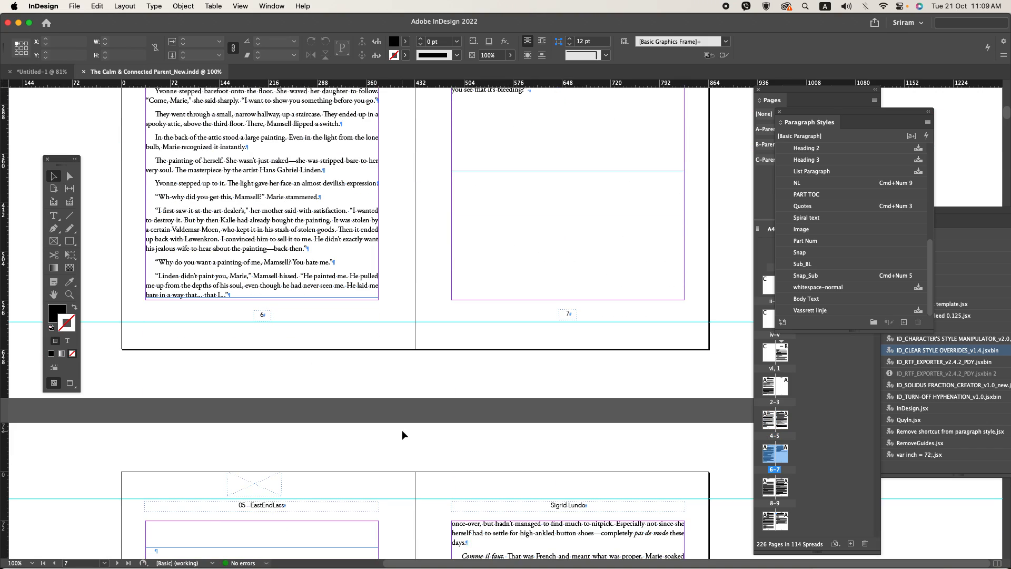
scroll(403, 431, up, 20)
scroll(402, 432, up, 10)
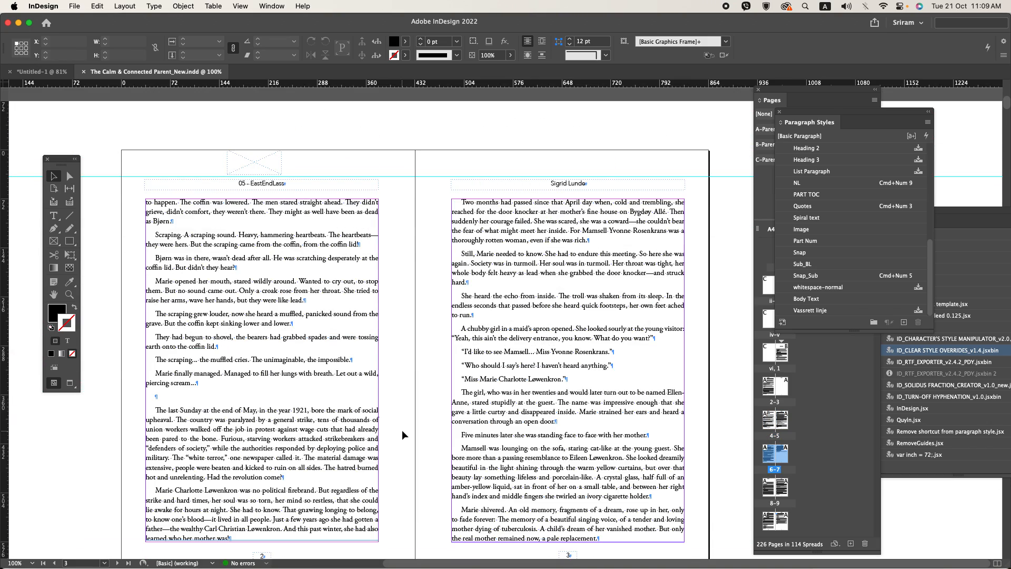
key(w)
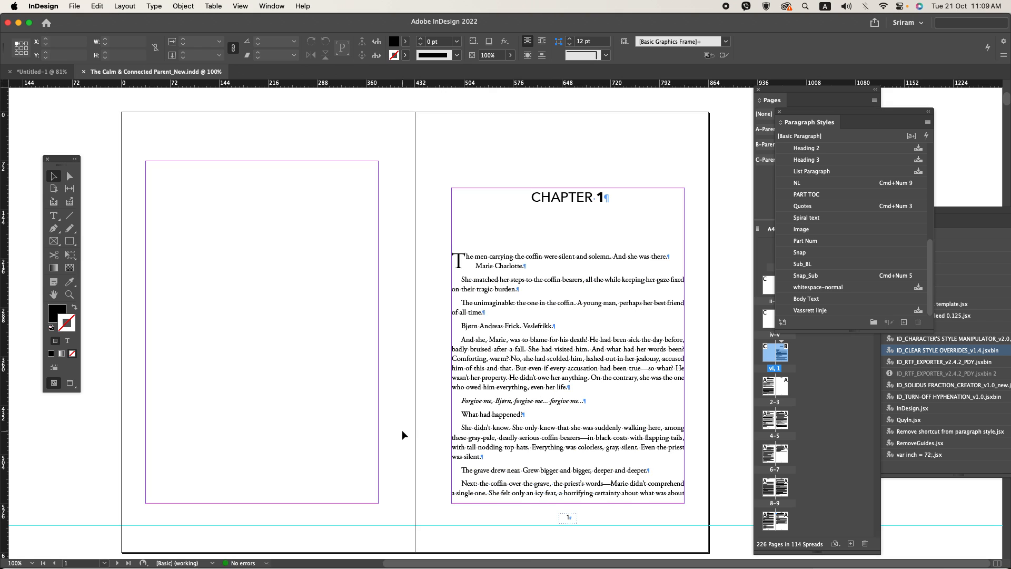
scroll(402, 430, down, 20)
scroll(402, 429, up, 20)
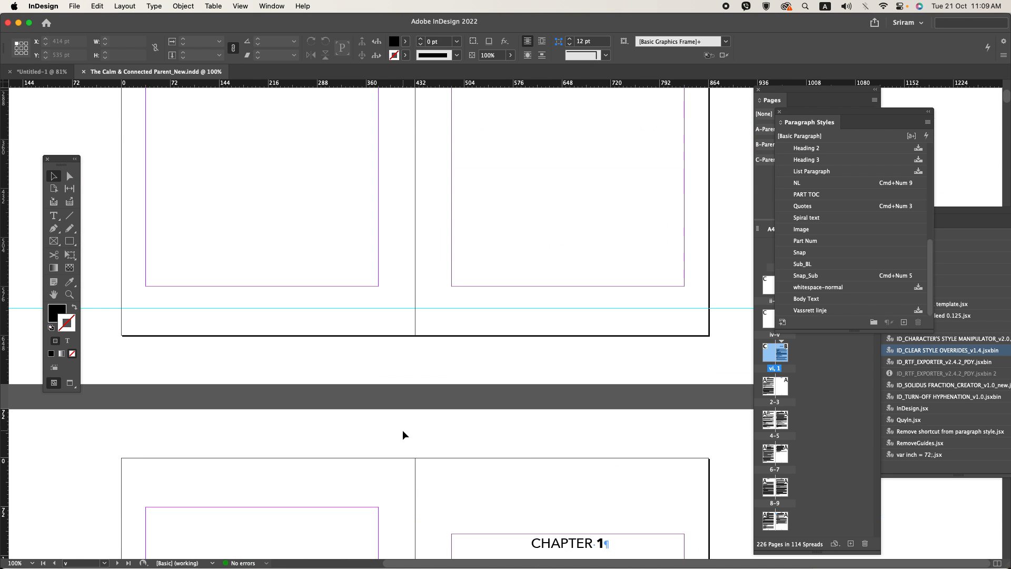
scroll(403, 430, up, 5)
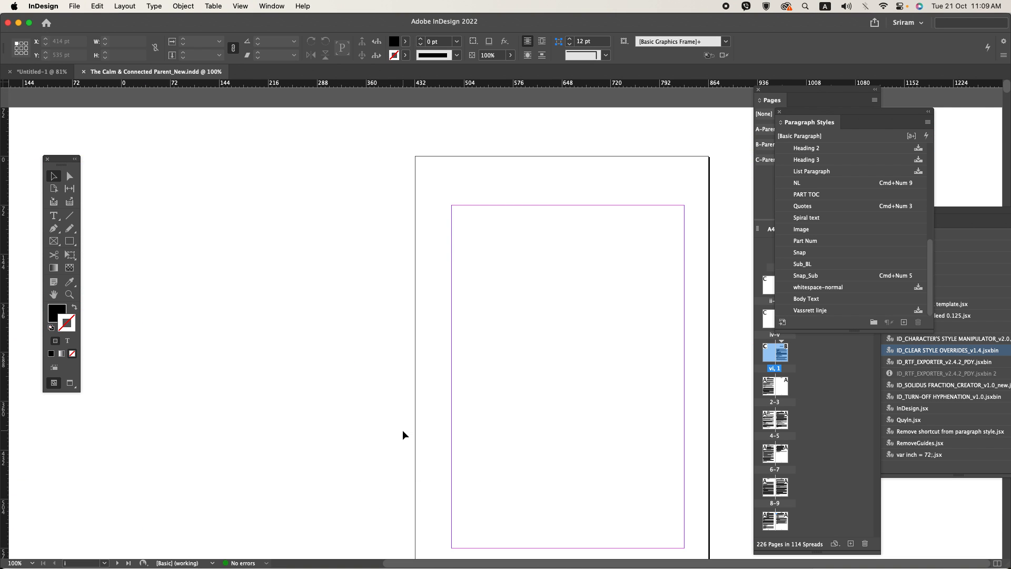
scroll(355, 397, down, 3)
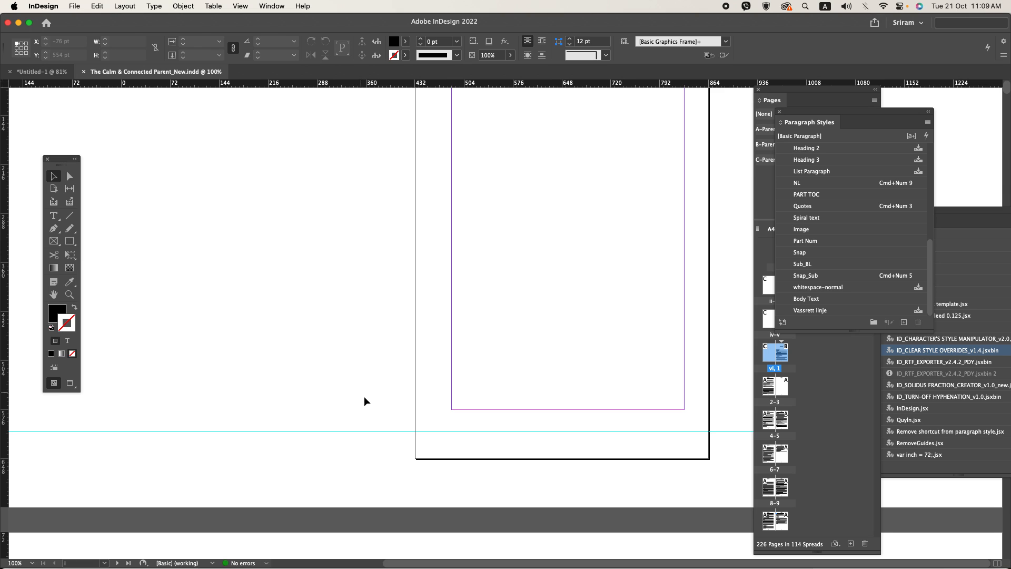
Step: Switch to Acrobat and look at the pages around the Chapter 1 opening in the reference Final.pdf
key(super+Tab)
click(534, 309)
scroll(499, 312, up, 5)
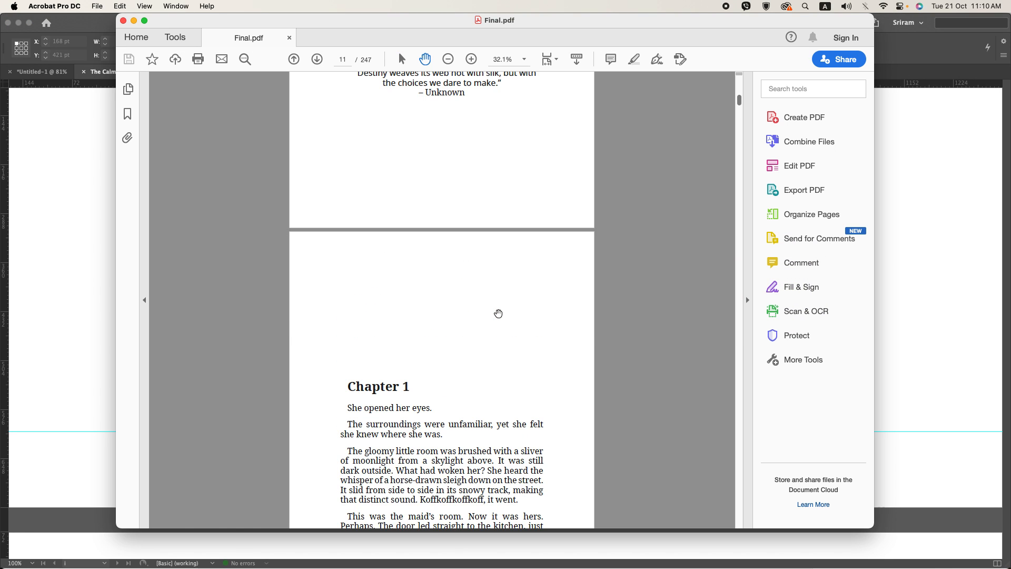
Step: Switch to the Word manuscript, leave header editing and copy the title lines from “BOUND BY FATE” through “EAST END LASS” on page 1
key(super+Tab)
key(super+Tab)
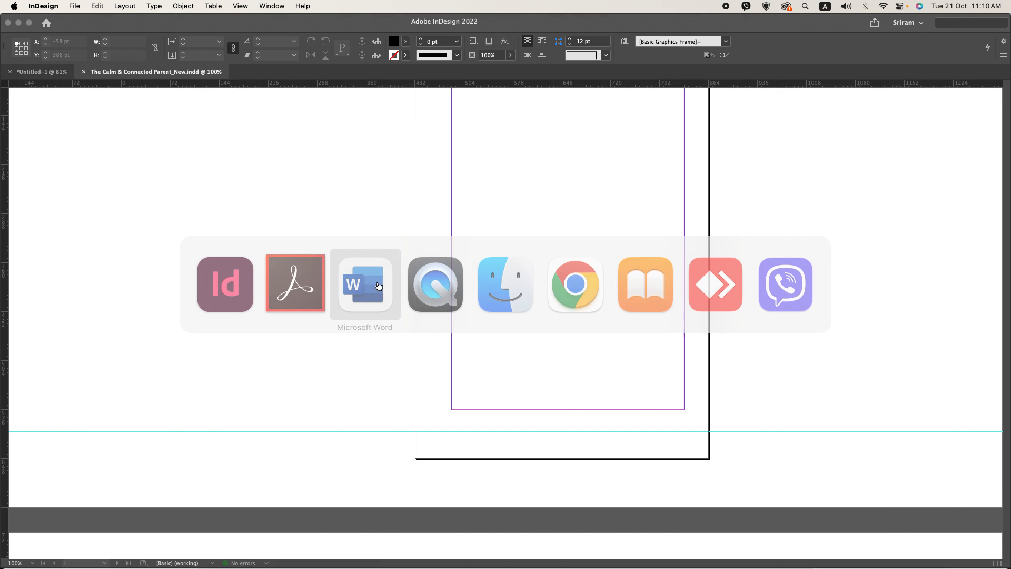
click(369, 284)
scroll(469, 282, up, 5)
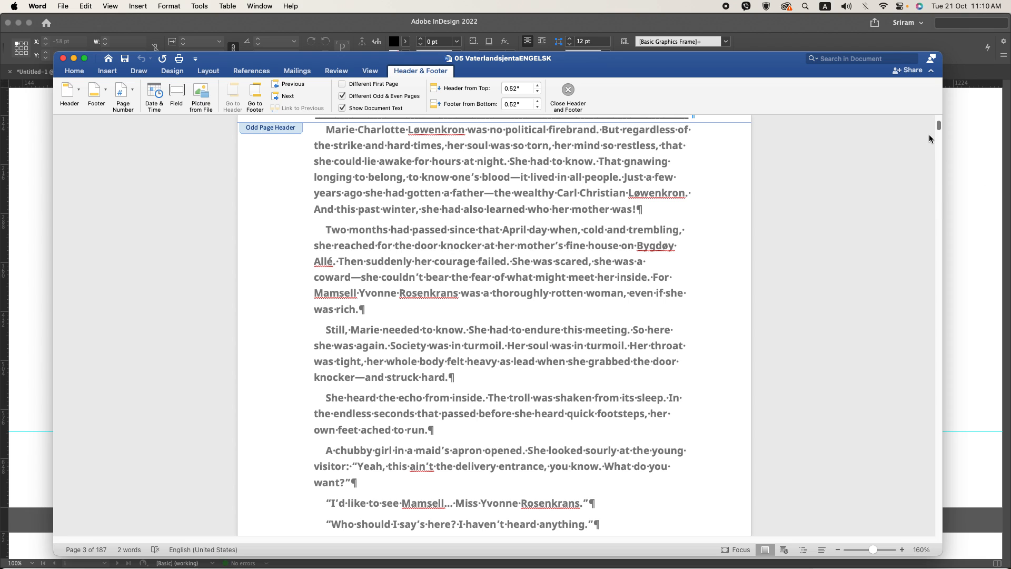
drag(937, 129, 935, 116)
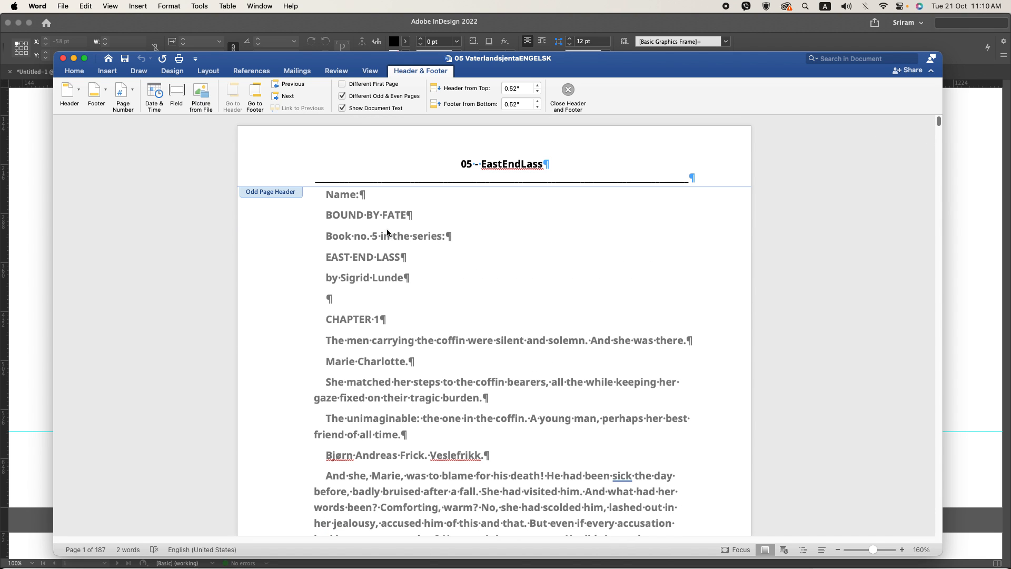
scroll(359, 215, down, 10)
scroll(359, 216, up, 10)
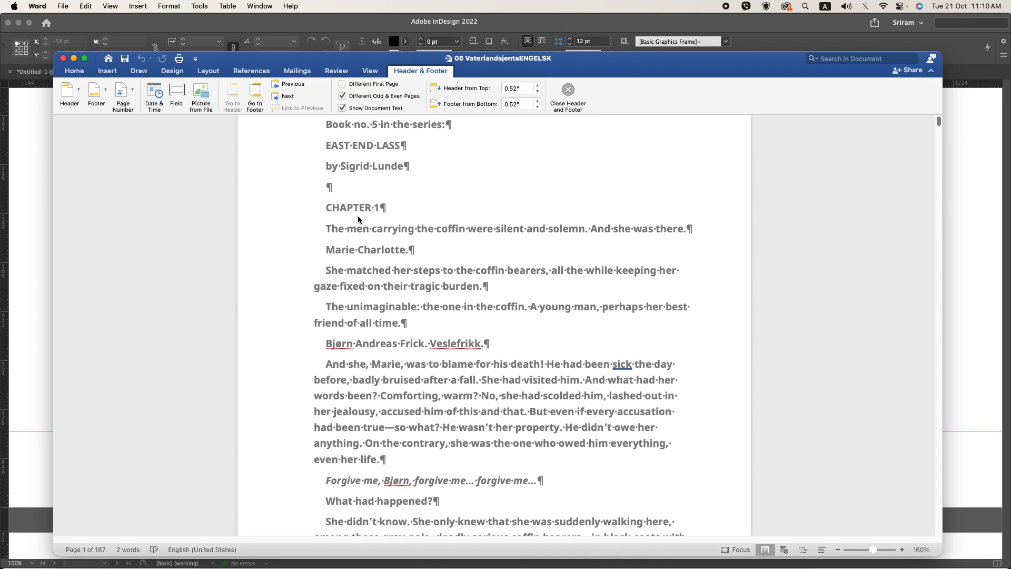
double_click(359, 219)
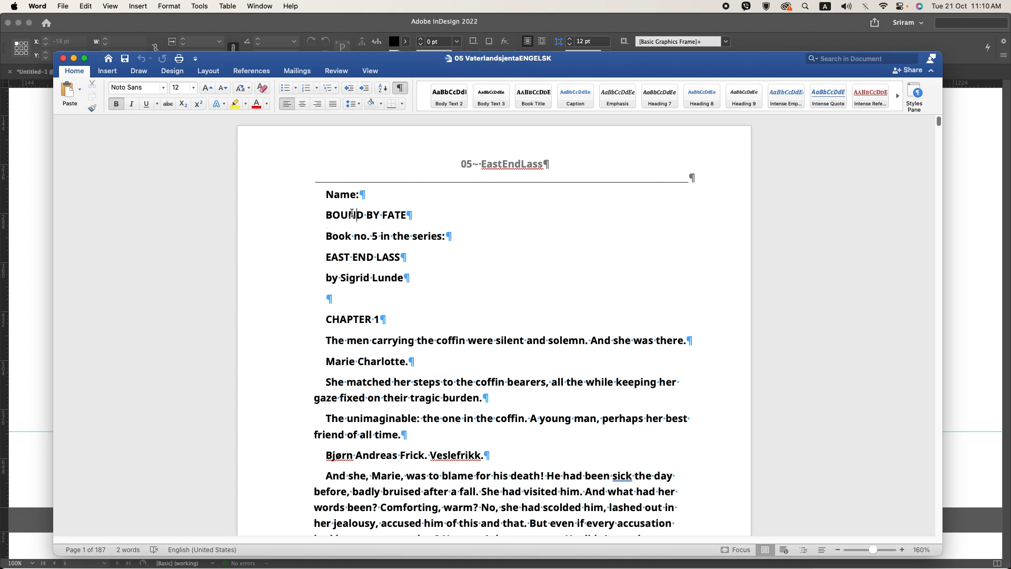
triple_click(354, 217)
shift+click(414, 258)
key(super+c)
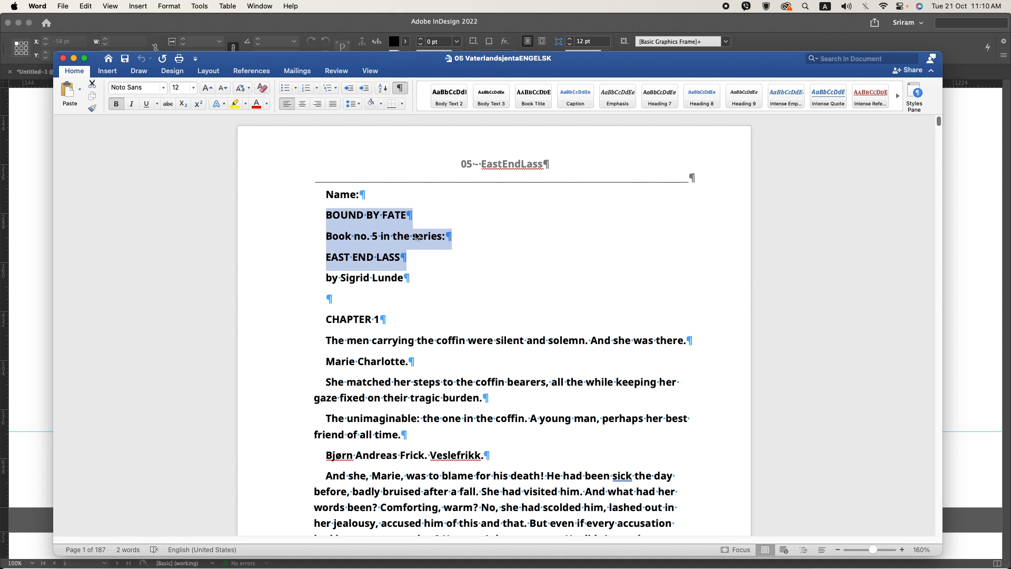
Step: Switch back to InDesign, draw a text frame within the margins of the first page and paste the copied title lines
key(super+Tab)
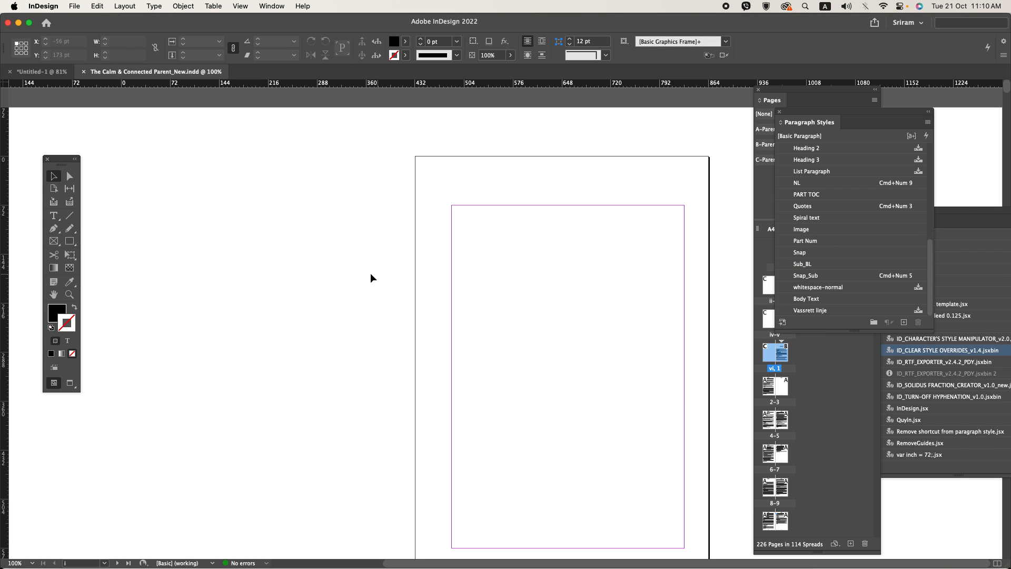
click(54, 215)
drag(462, 295, 678, 488)
key(super+v)
Step: Switch to Acrobat and examine the “East End Lass” title page in Final.pdf as a layout reference
key(super+Tab)
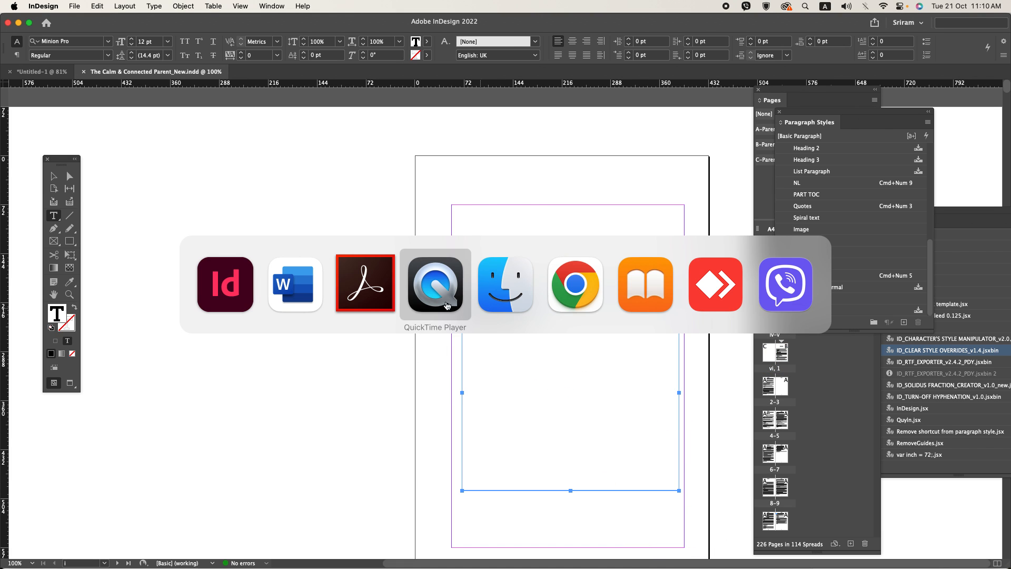
scroll(369, 295, up, 3)
scroll(369, 289, up, 20)
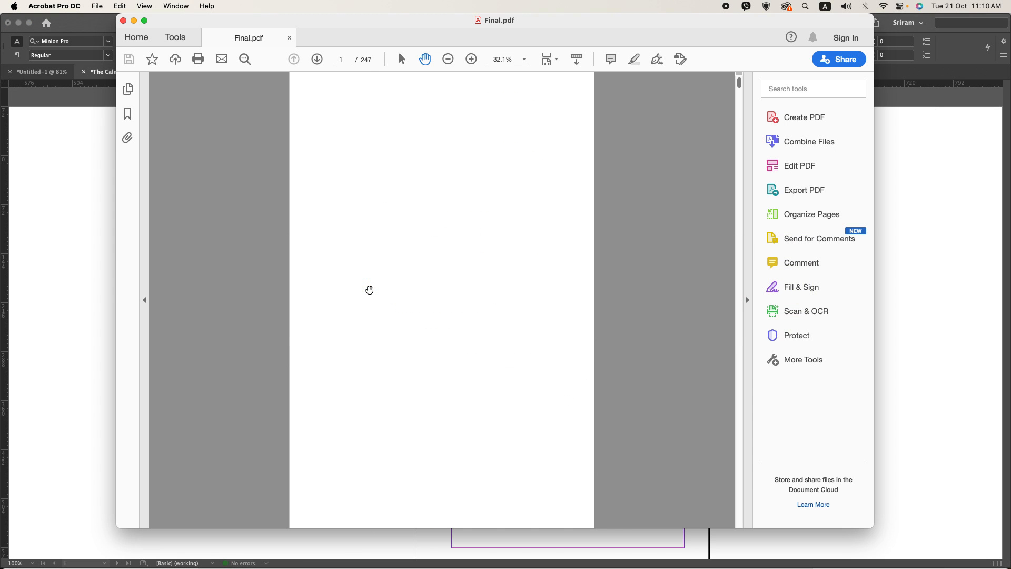
scroll(369, 290, down, 10)
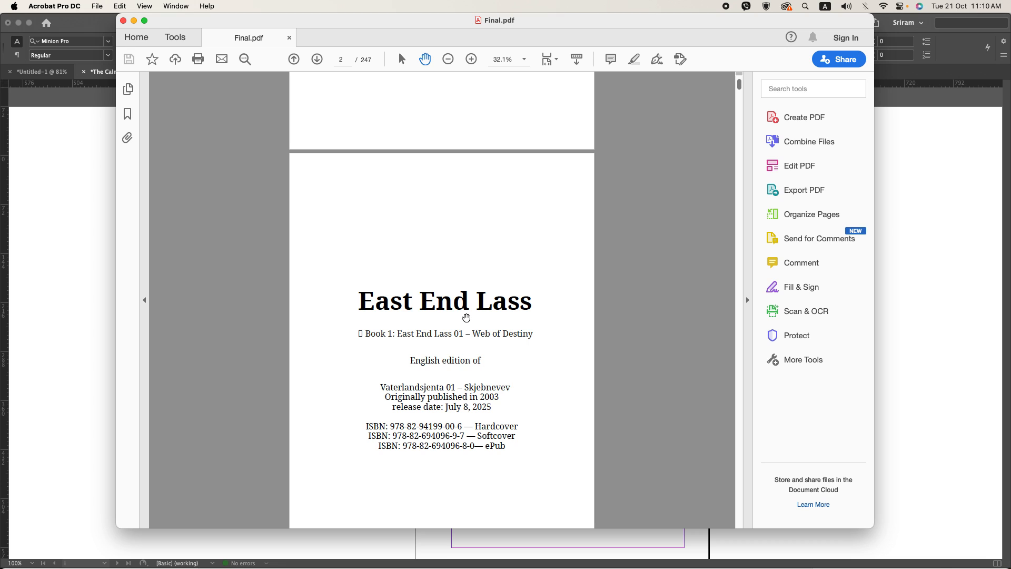
Step: Switch back to InDesign, enlarge “BOUND BY FATE” to 24 pt, and centre all three title lines, rechecking the Acrobat reference
key(super+Tab)
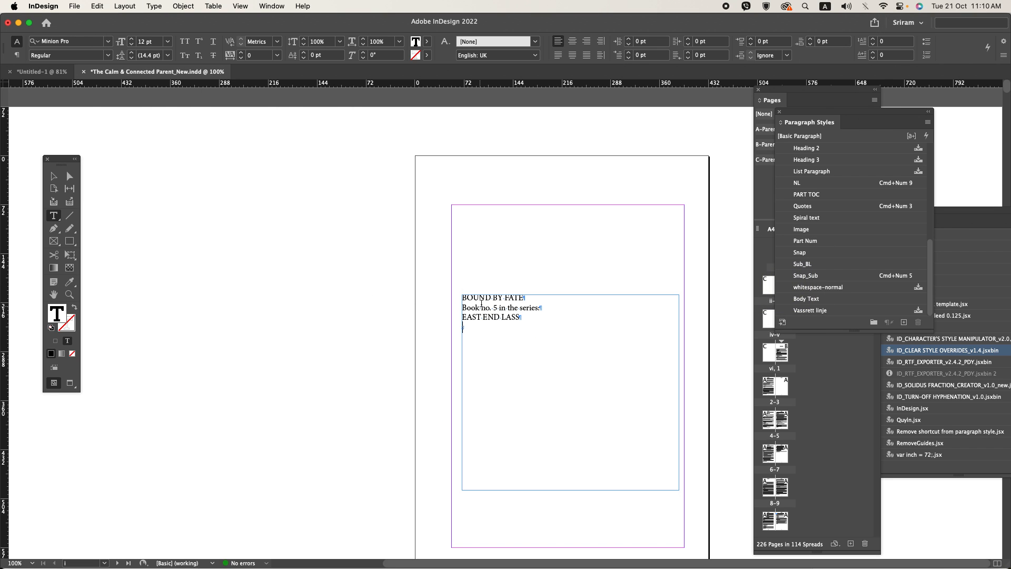
triple_click(481, 304)
key(super+shift+period)
key(super+shift+period)
key(super+shift+period)
key(super+shift+period)
key(super+shift+period)
key(super+shift+period)
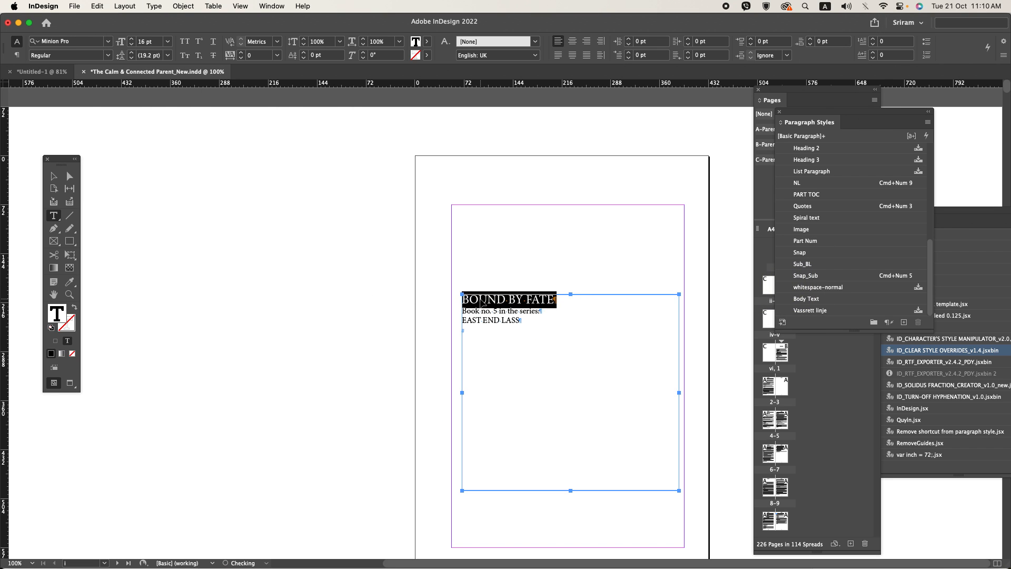
key(super+shift+c)
key(super+Tab)
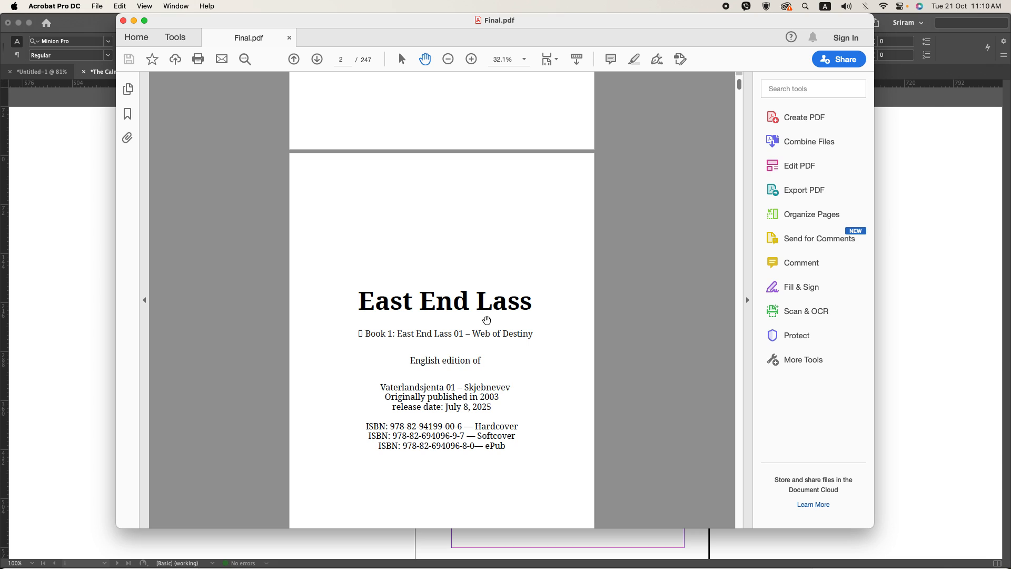
key(super+Tab)
drag(462, 313, 498, 330)
key(super+shift+c)
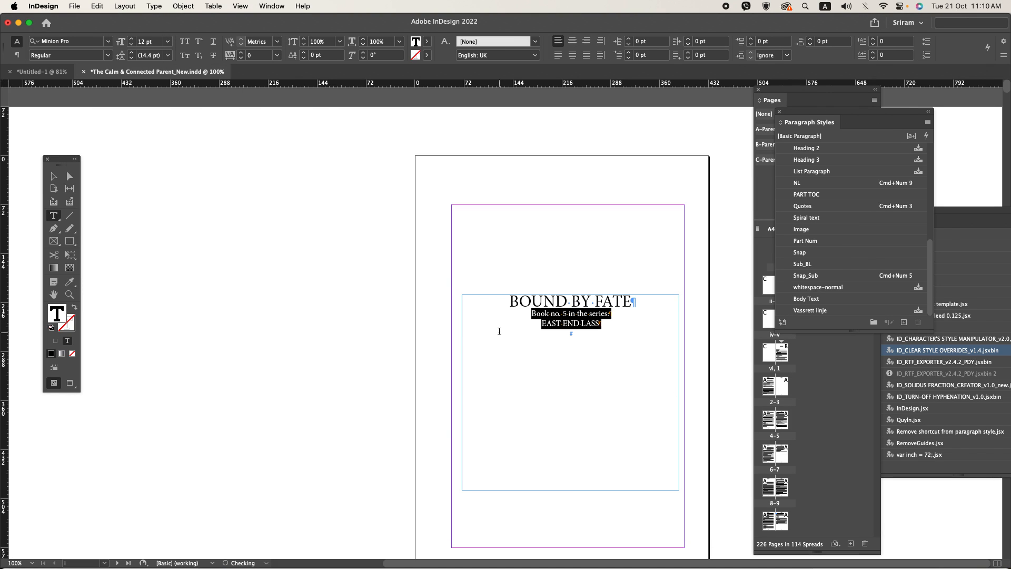
Step: Recheck the reference in Acrobat, return to InDesign and set the “BOUND BY FATE” line to Bold
key(super+Tab)
key(super+Tab)
triple_click(550, 289)
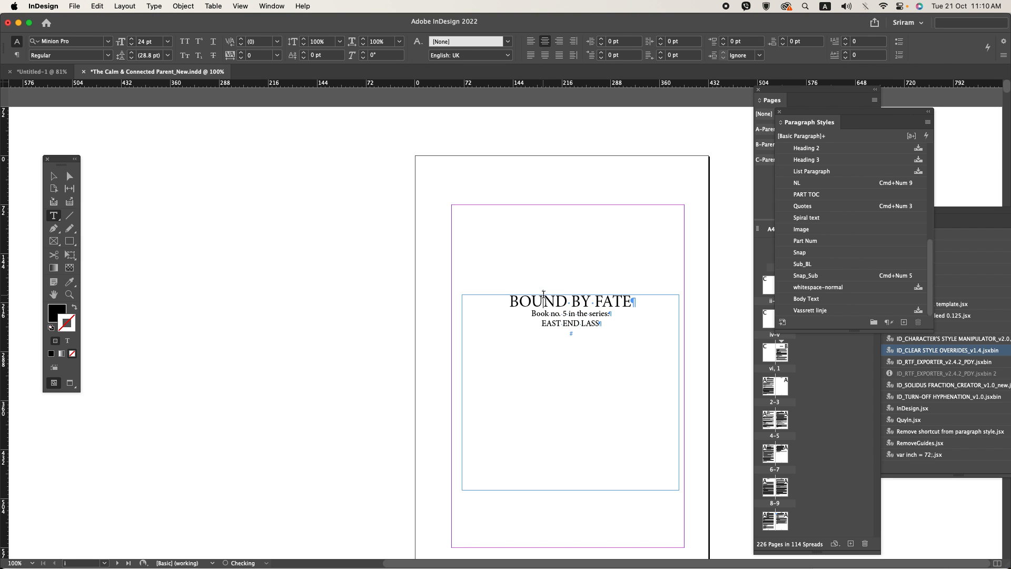
click(107, 56)
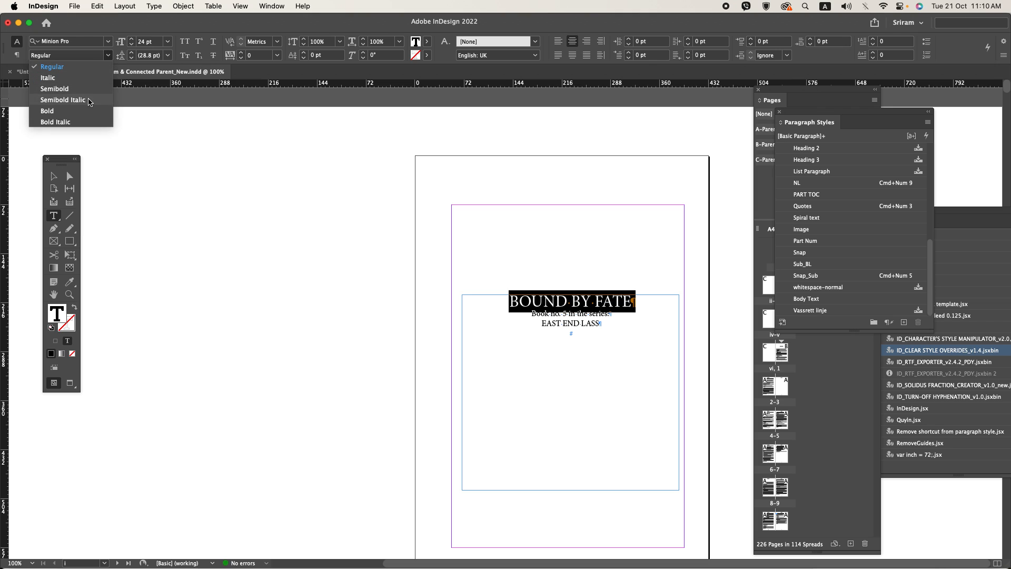
click(78, 111)
Step: Switch to Acrobat and check the font settings of the “East End Lass” heading in PDF editing mode
key(super+Tab)
click(799, 165)
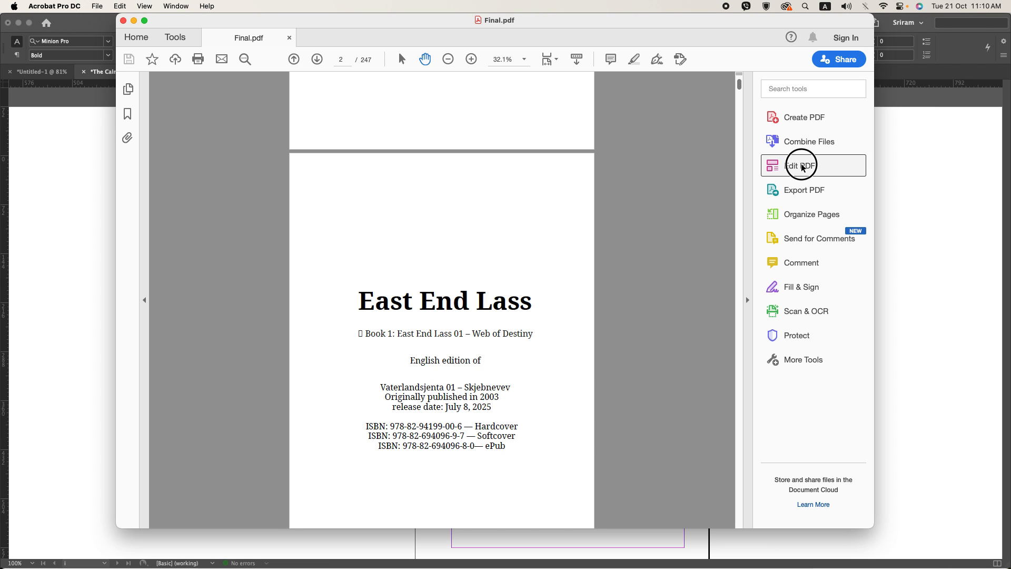
click(492, 317)
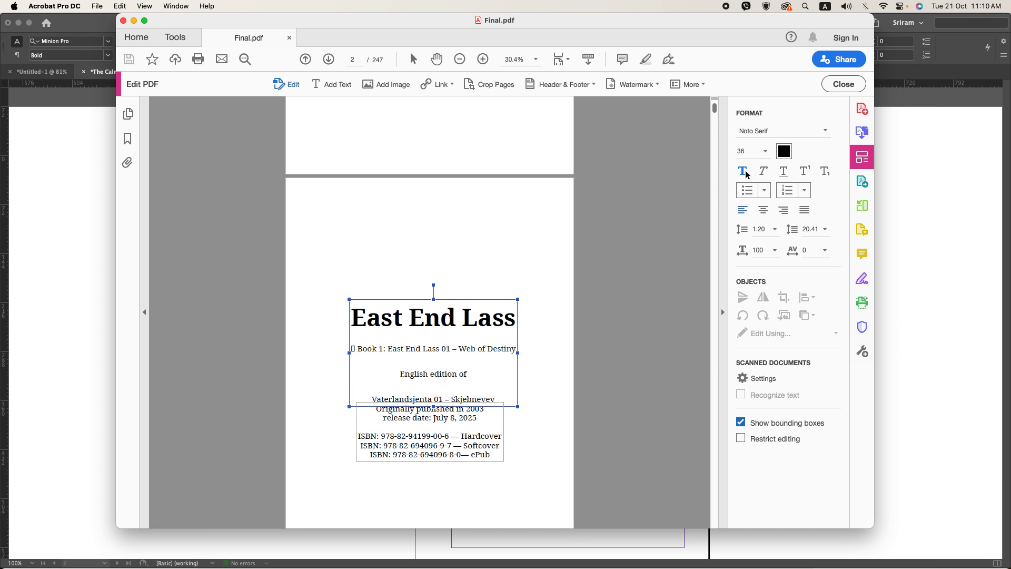
click(843, 84)
Step: Switch back to InDesign, search the fonts for “Noto se” and try Noto Serif Ahom on “BOUND BY FATE”
key(super+Tab)
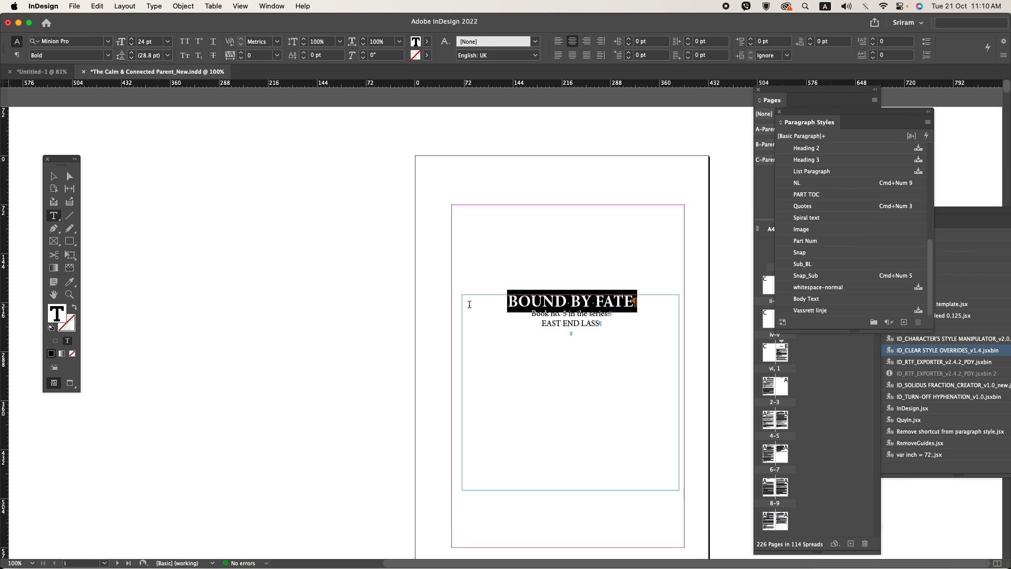
click(72, 41)
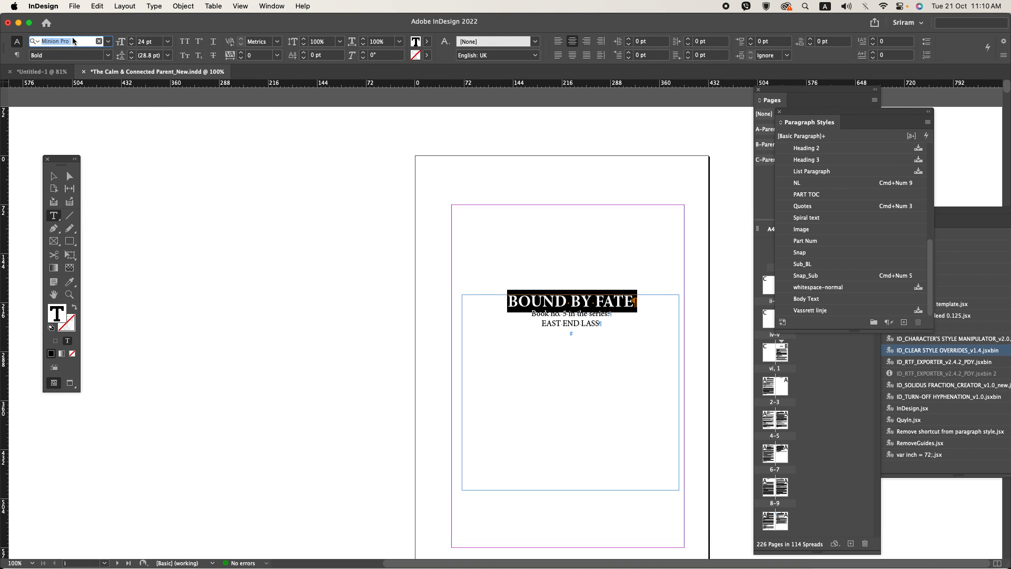
text(Noto)
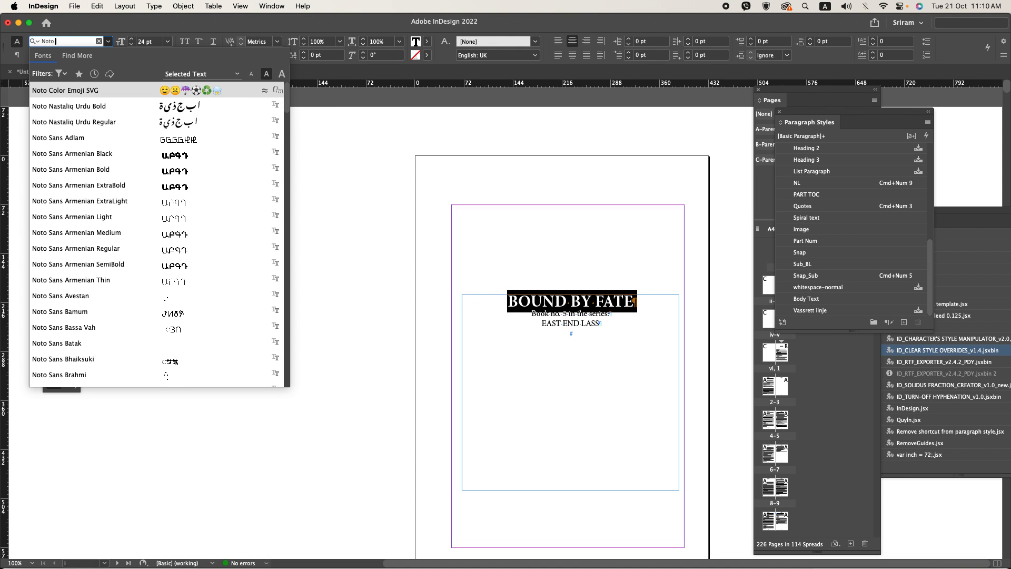
text( s)
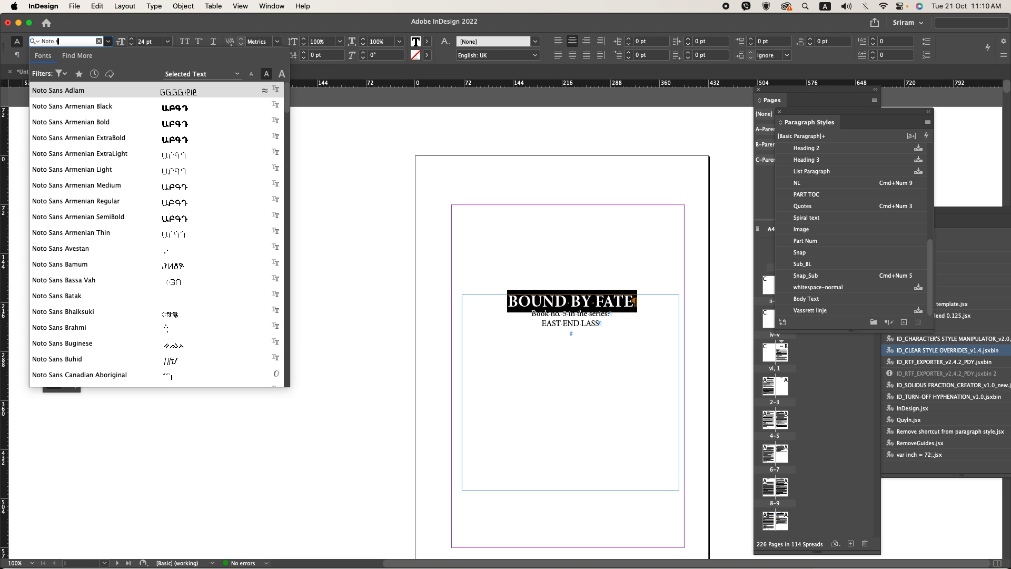
text(e)
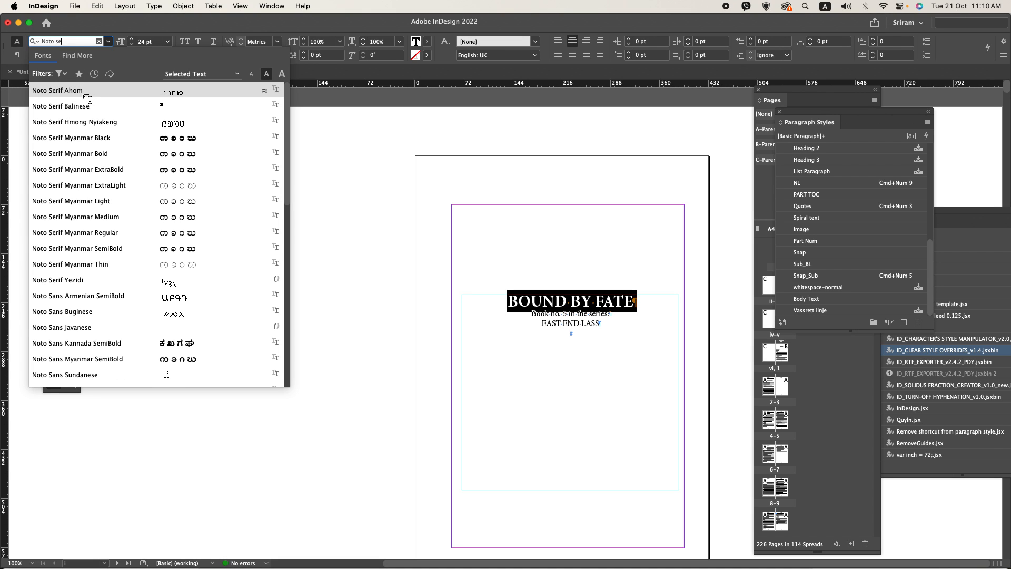
key(Return)
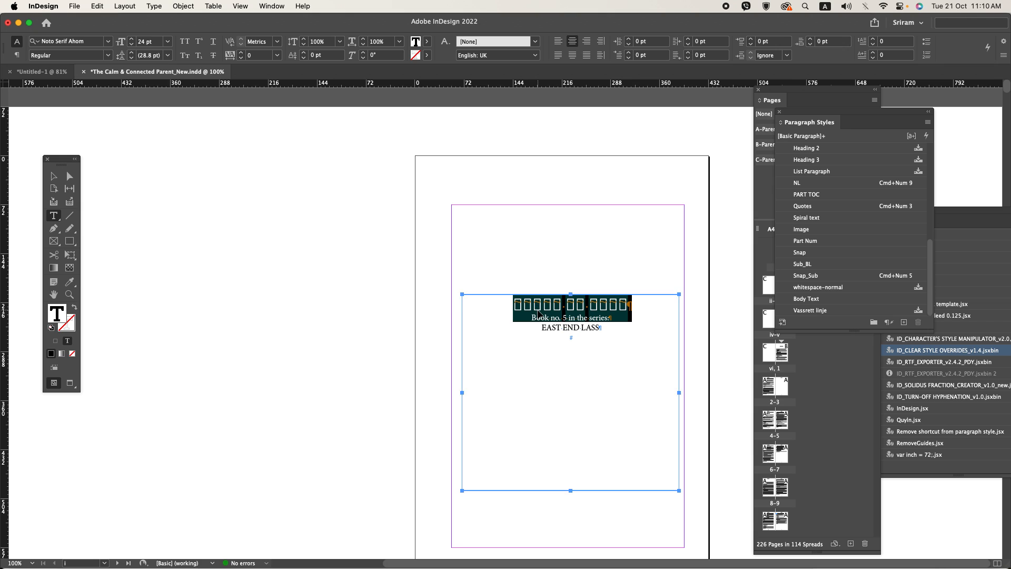
key(super+z)
Step: Switch to Acrobat and check the font settings of the heading and the text lines below it on the reference title page
key(super+Tab)
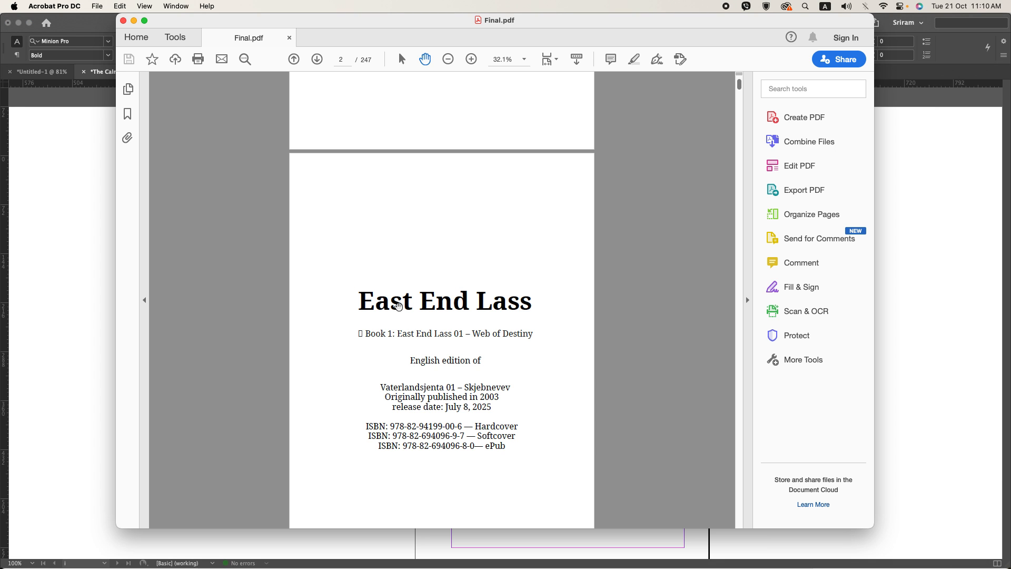
click(783, 167)
click(463, 349)
drag(416, 371, 443, 371)
drag(459, 420, 479, 420)
drag(442, 322, 467, 320)
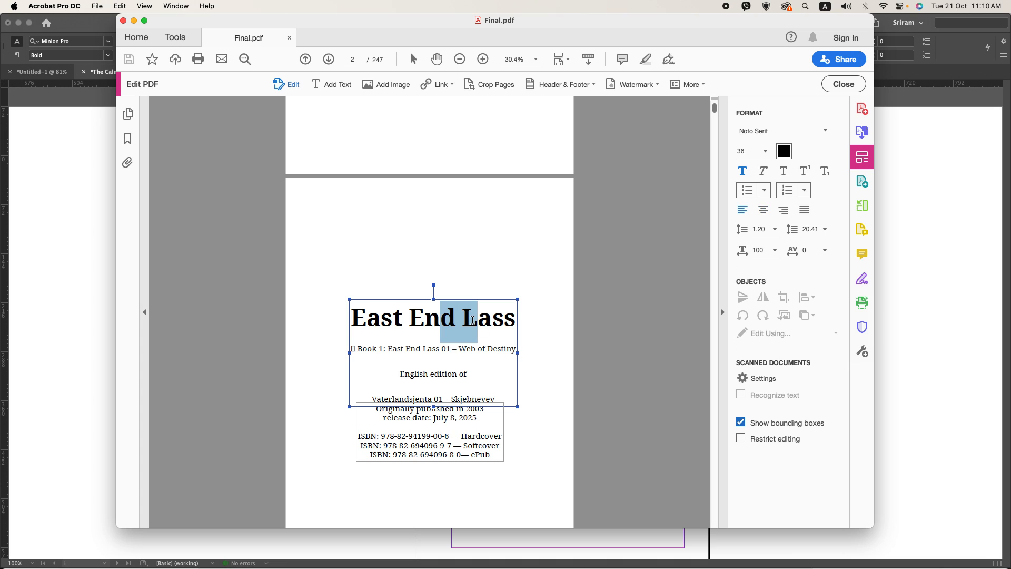
Step: Return to InDesign, search the fonts for “Not” and try Noto Sans Batak on “BOUND BY FATE”
key(super+Tab)
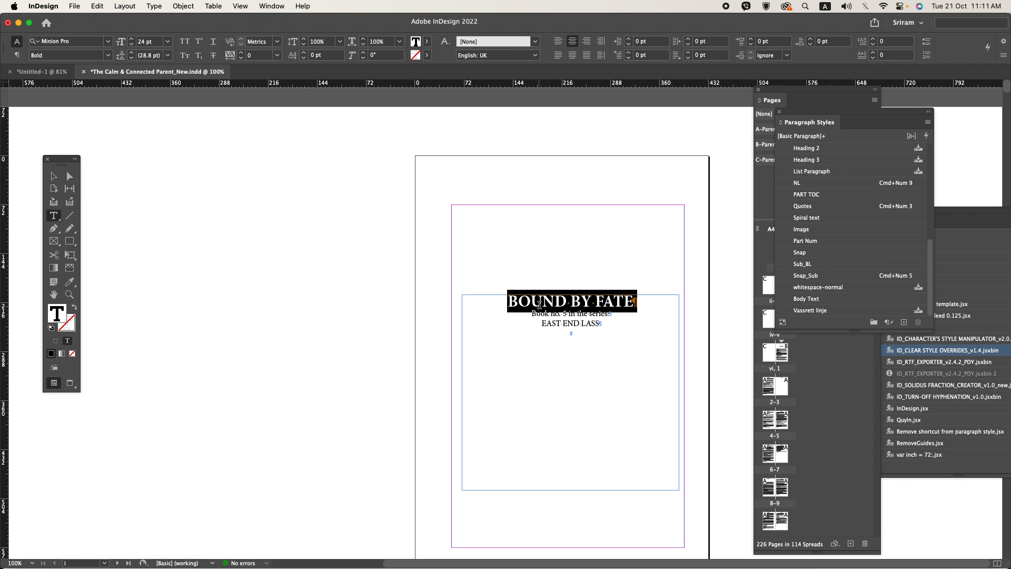
click(87, 42)
text(No)
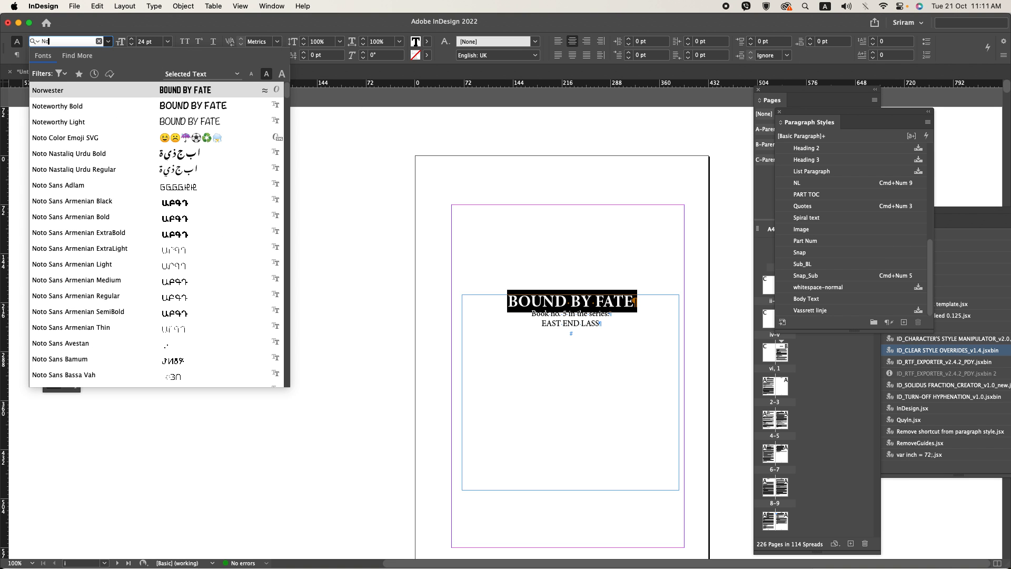
text(t)
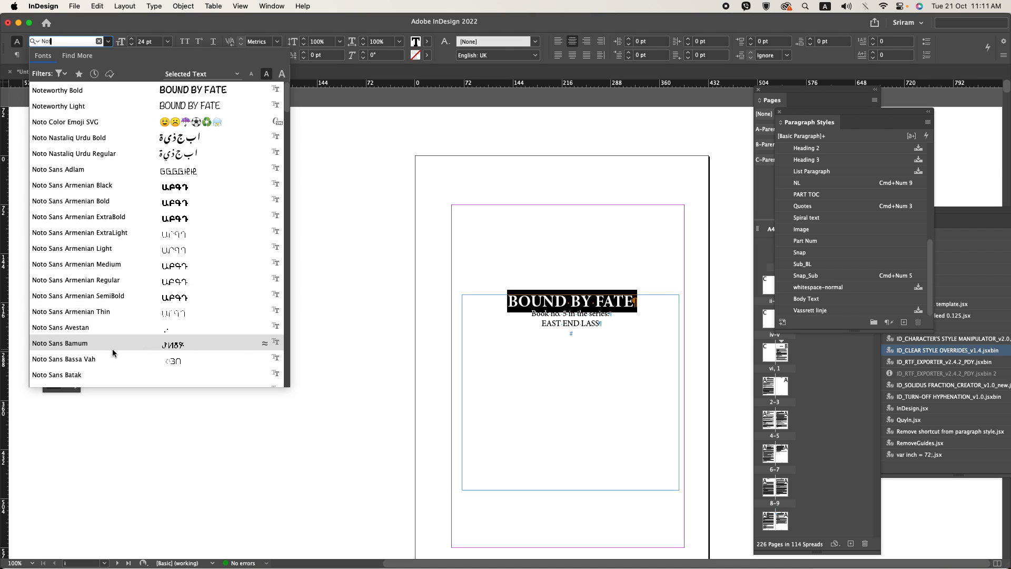
scroll(114, 340, down, 2)
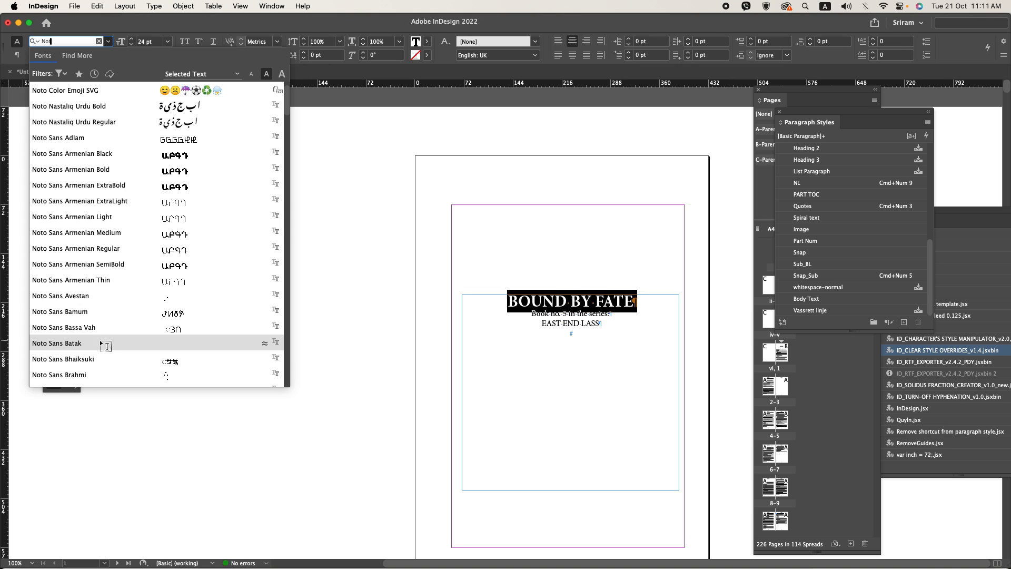
click(100, 343)
key(super+z)
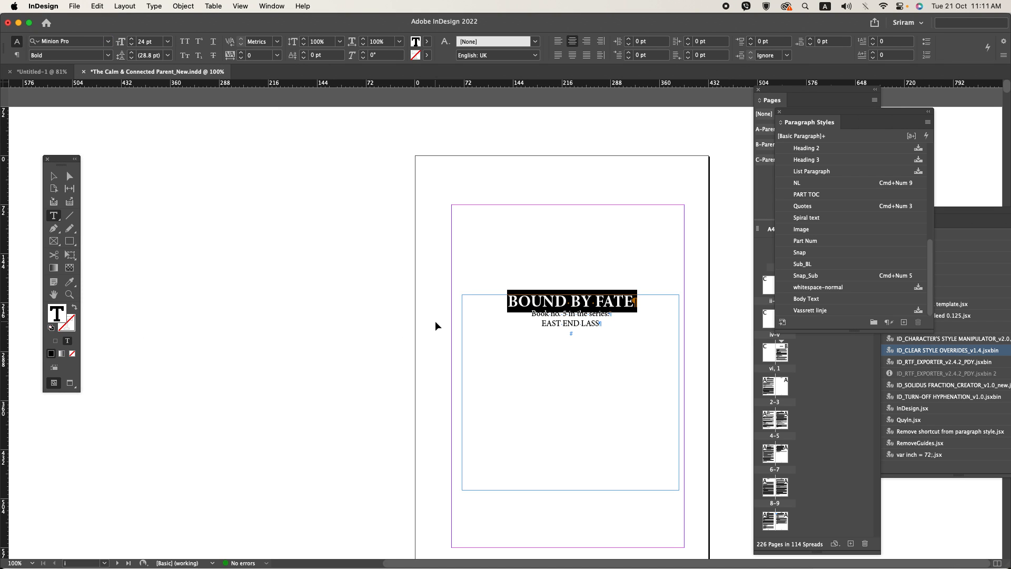
Step: Recheck the Acrobat reference, return to InDesign, enlarge “BOUND BY FATE” to 26 pt and give the two lines below it 9 pt space before
key(super+Tab)
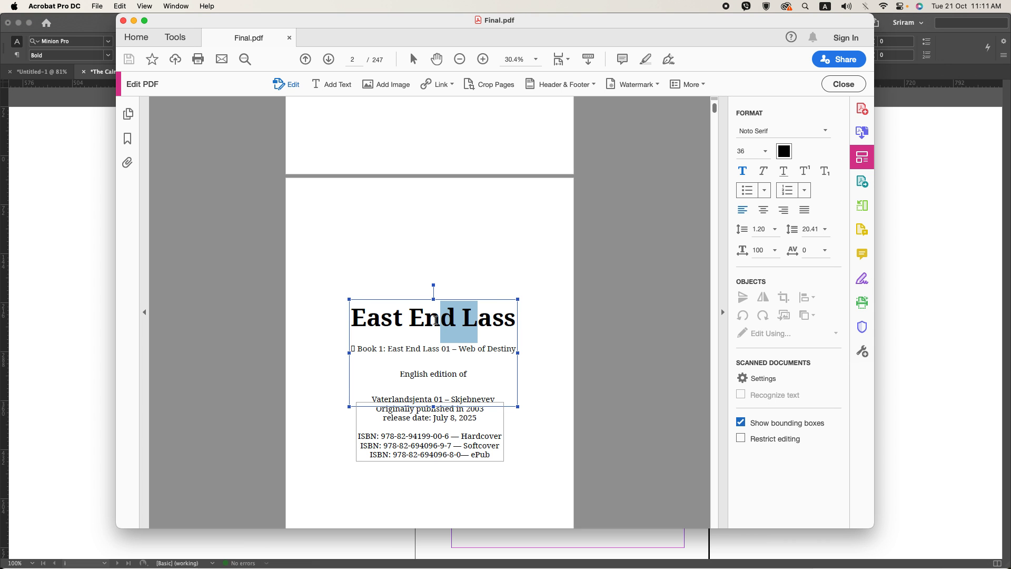
key(super+Tab)
click(553, 315)
drag(553, 315, 573, 325)
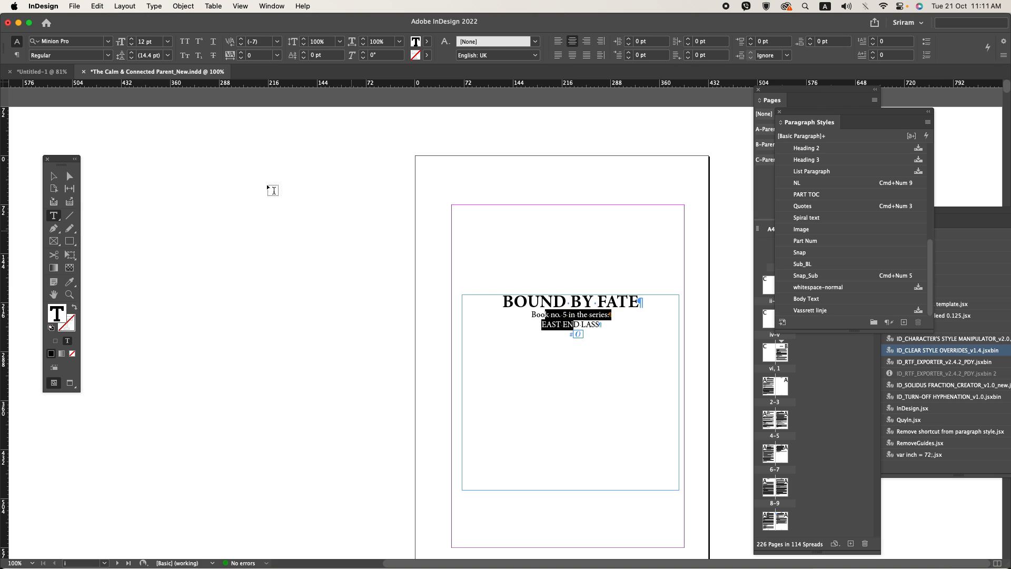
click(17, 55)
click(251, 42)
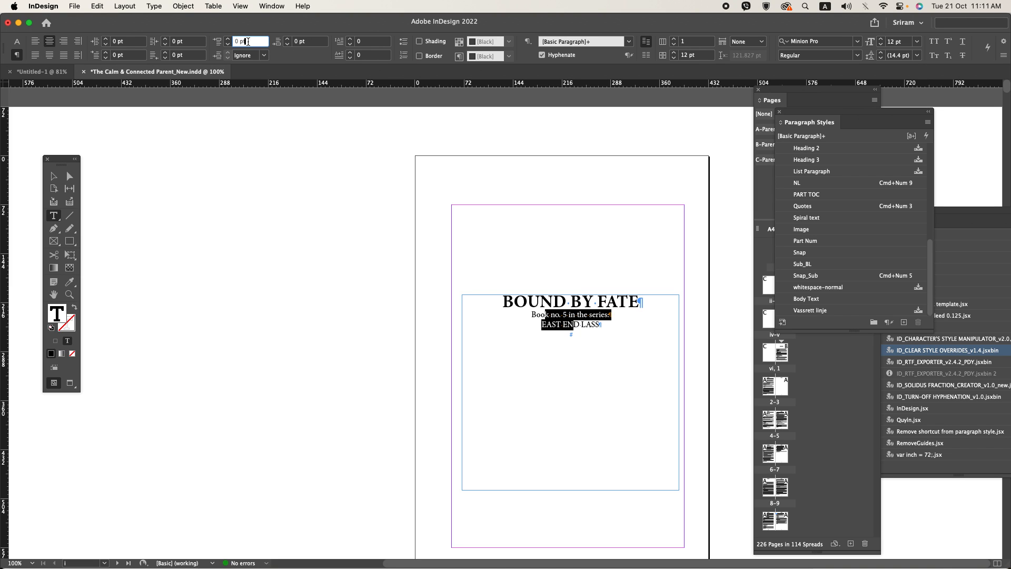
key(Up)
key(Up)
key(Up)
key(Up)
key(Up)
key(Up)
key(Up)
key(Up)
key(Up)
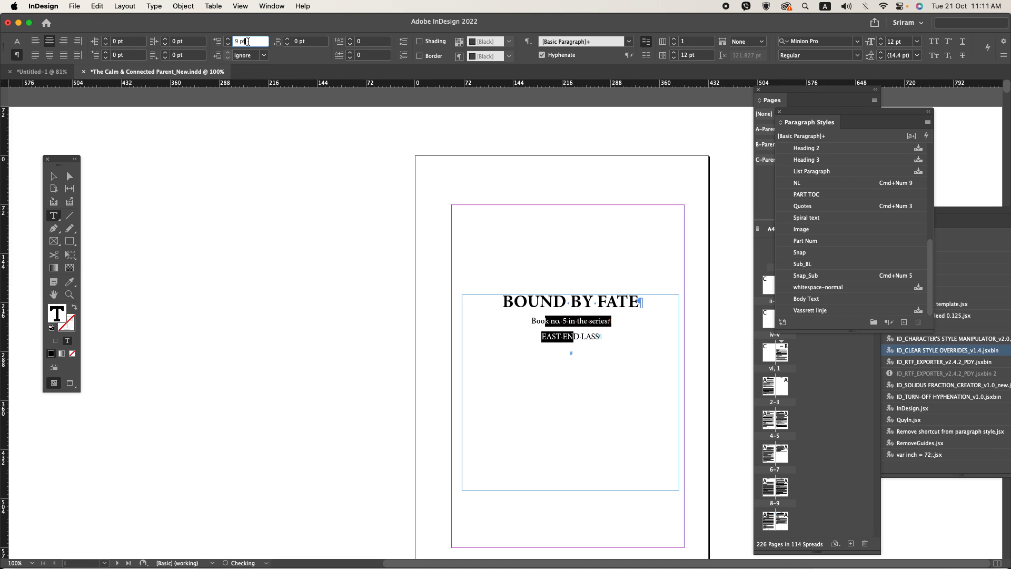
Step: Set the font of the “BOUND BY FATE” line to Avenir LT Std 85 Heavy
triple_click(524, 302)
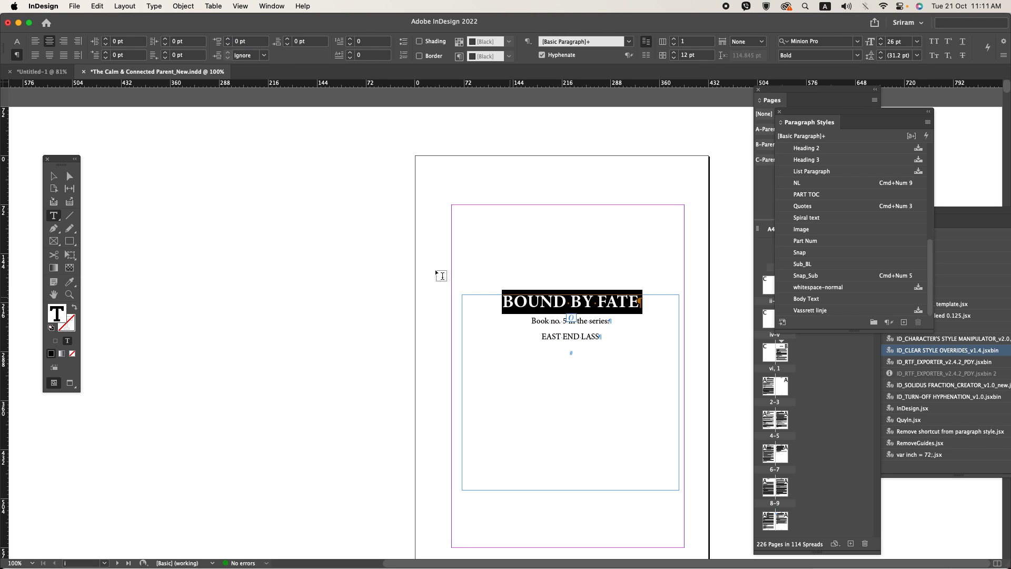
click(17, 41)
click(72, 43)
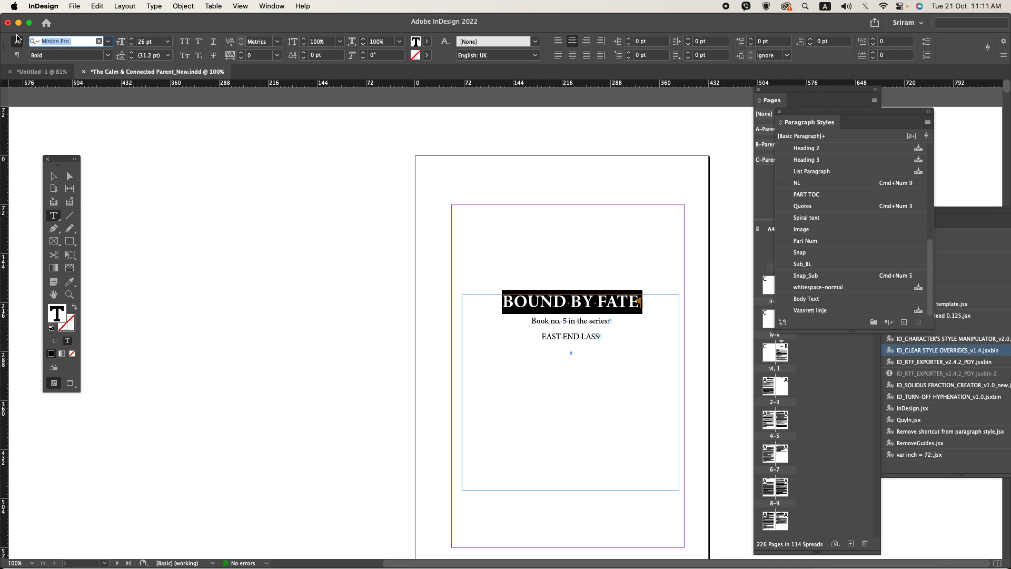
text(AVe)
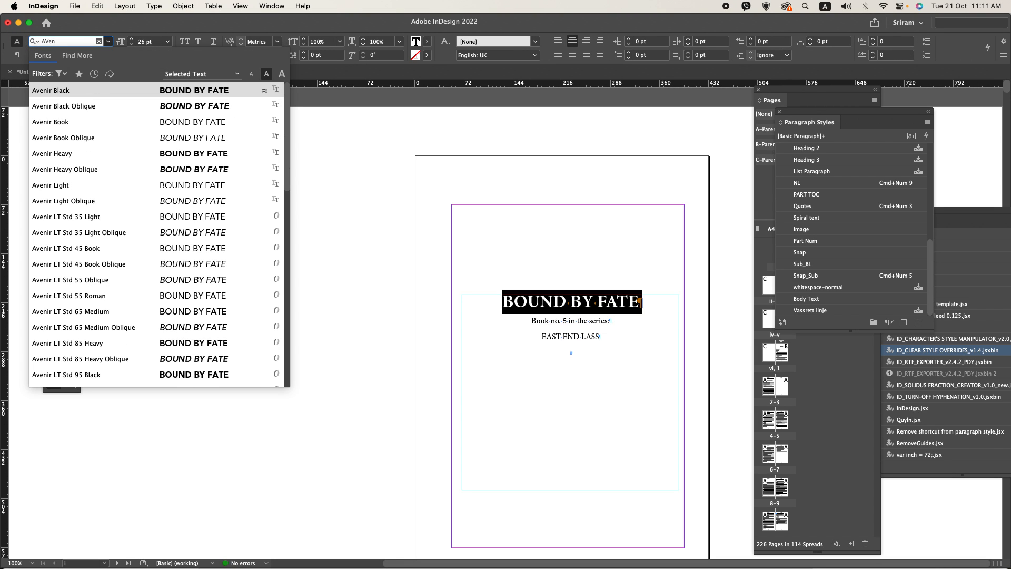
text(n)
click(34, 184)
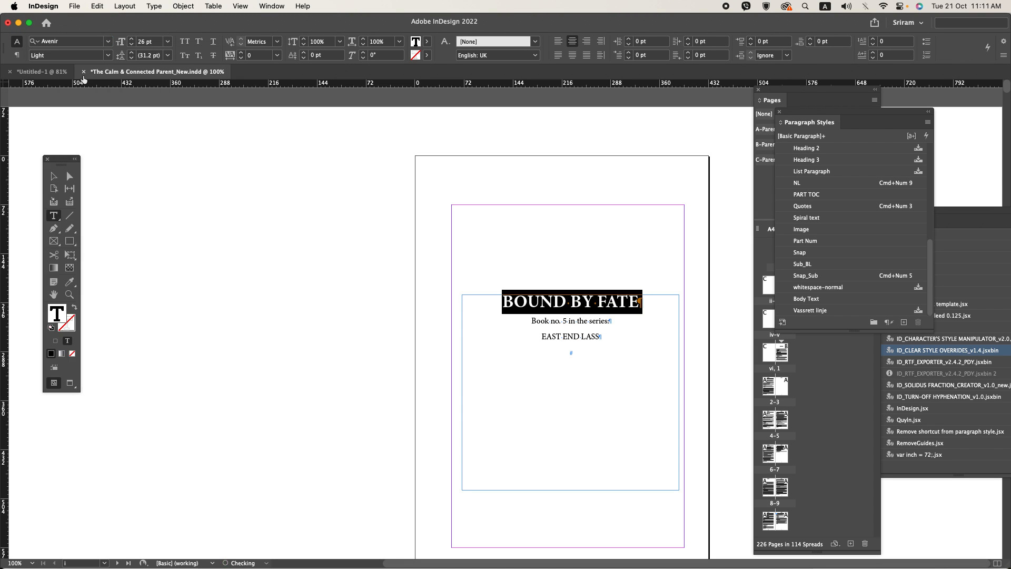
click(71, 44)
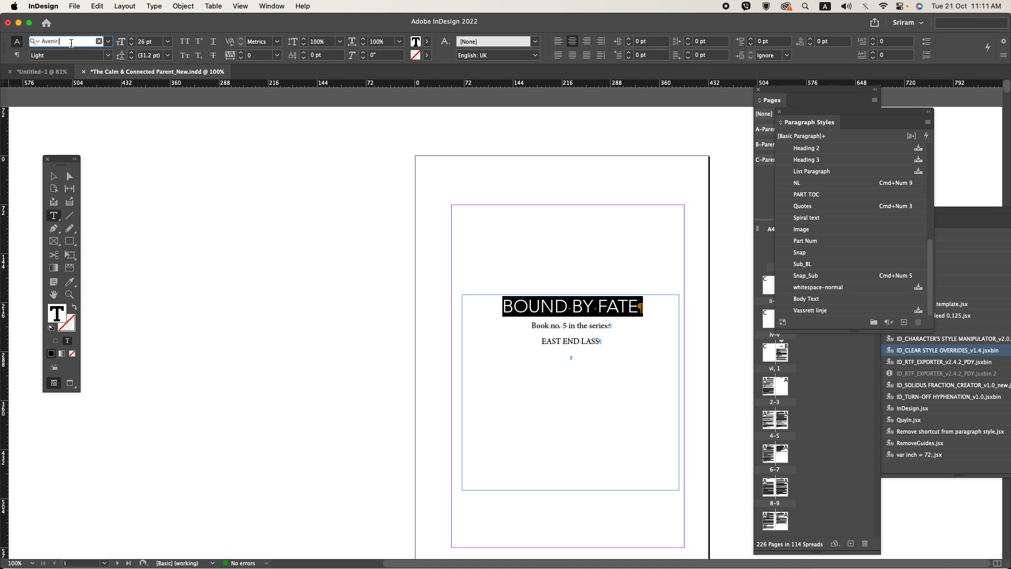
text(L)
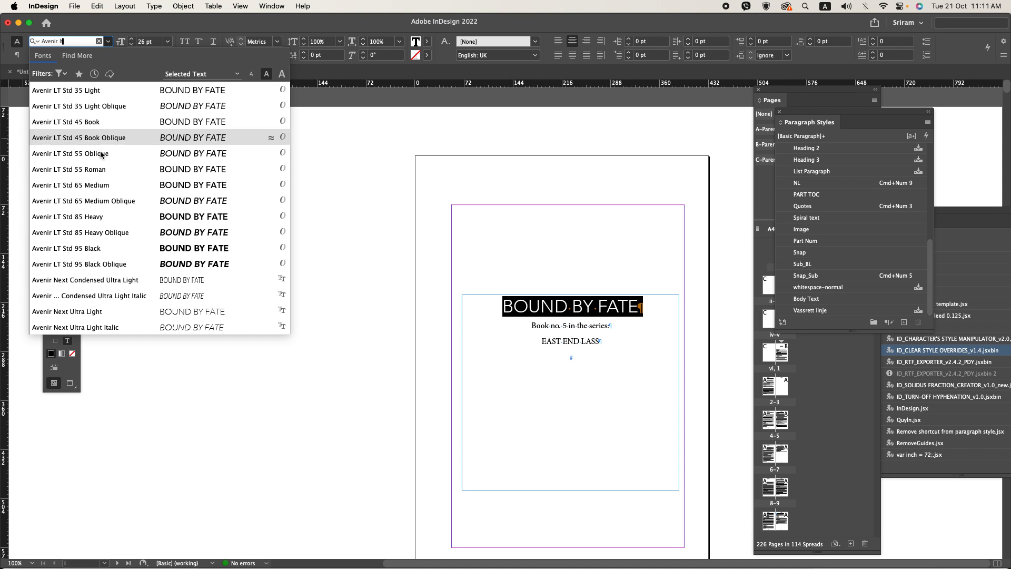
click(99, 220)
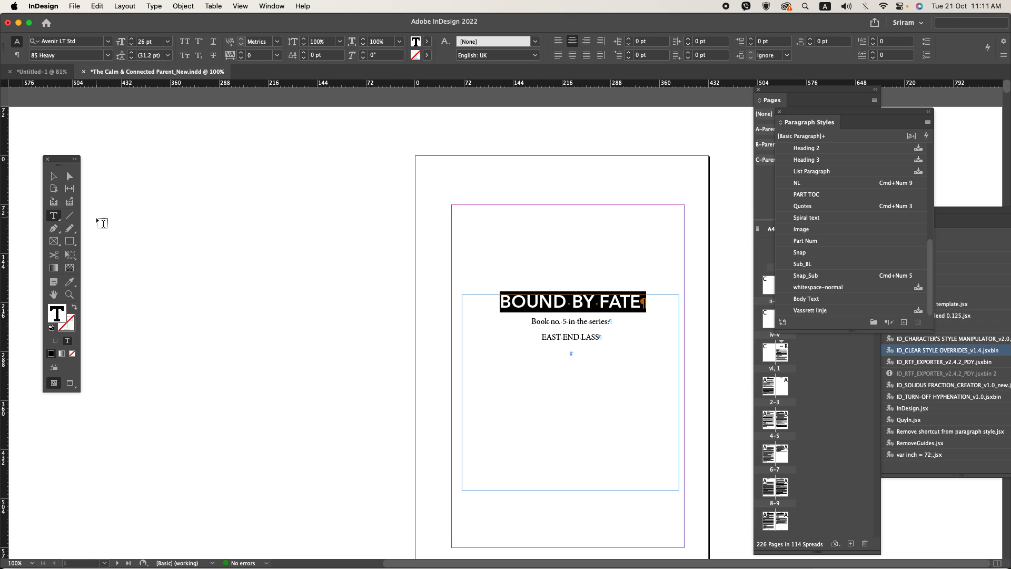
Step: Set the font of “Book no. 5 in the series:” and “EAST END LASS” to Avenir LT Std 45 Book
drag(553, 320, 564, 343)
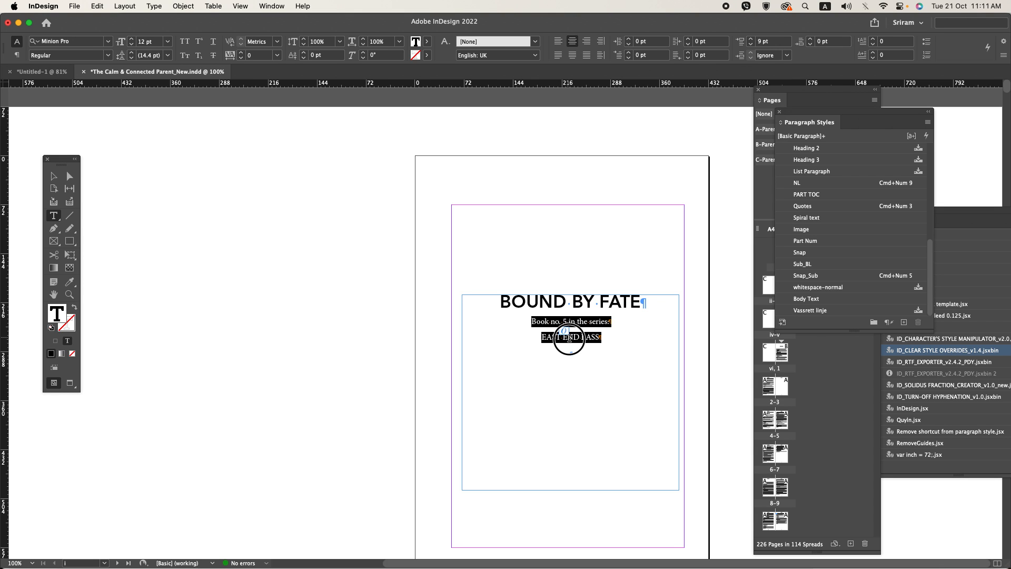
click(39, 41)
text(A)
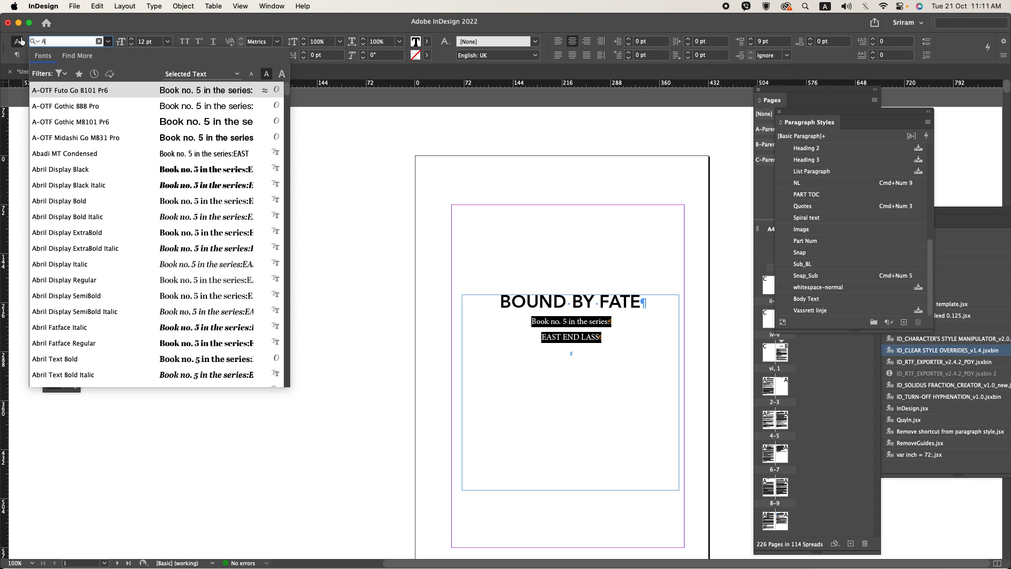
text(ver)
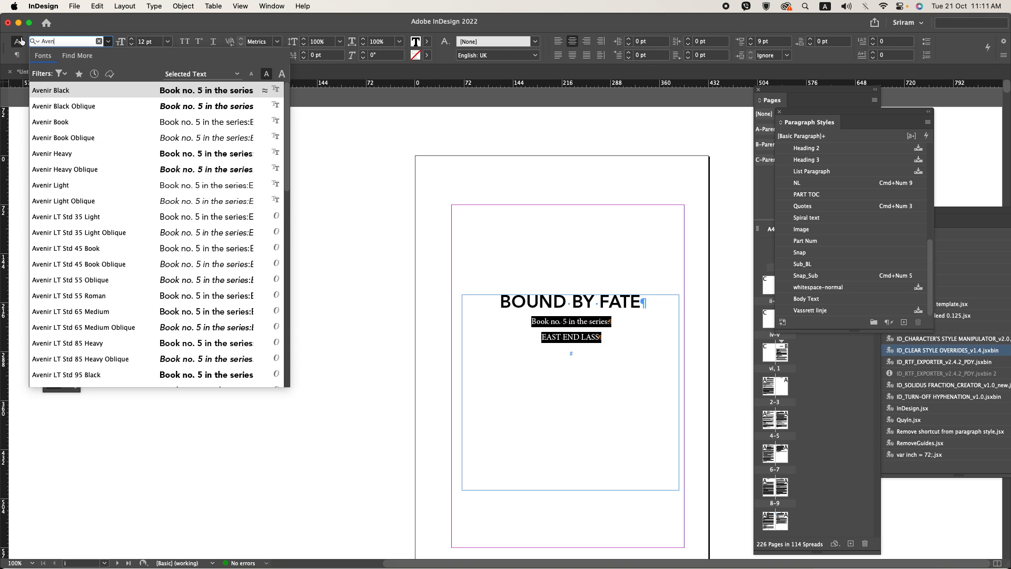
click(88, 188)
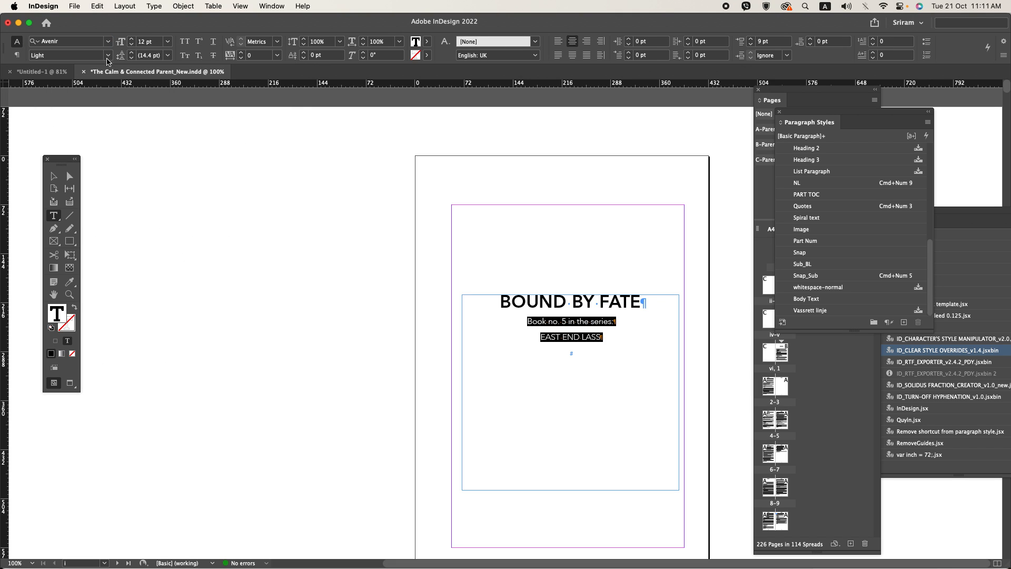
click(74, 41)
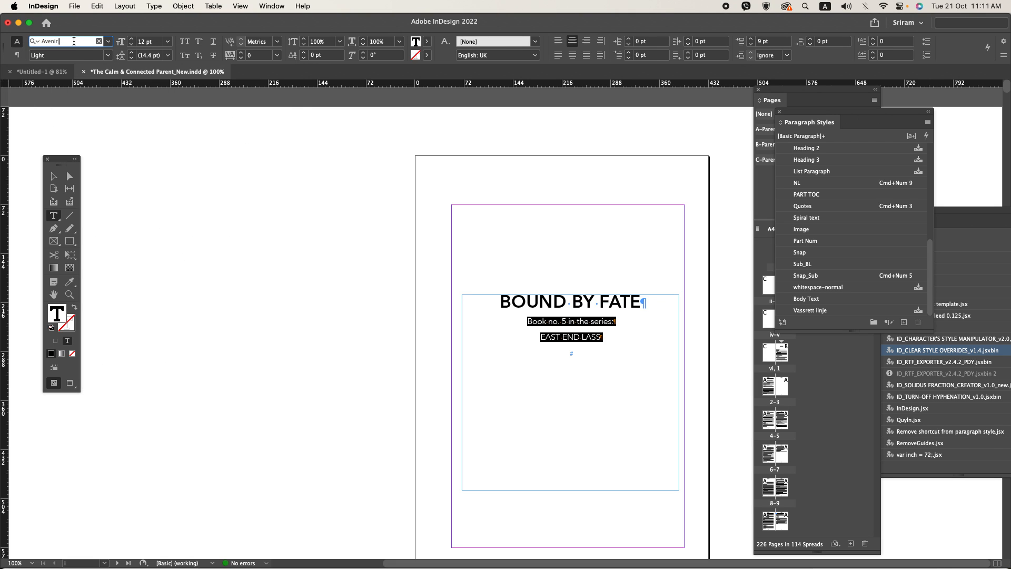
text(l)
key(Return)
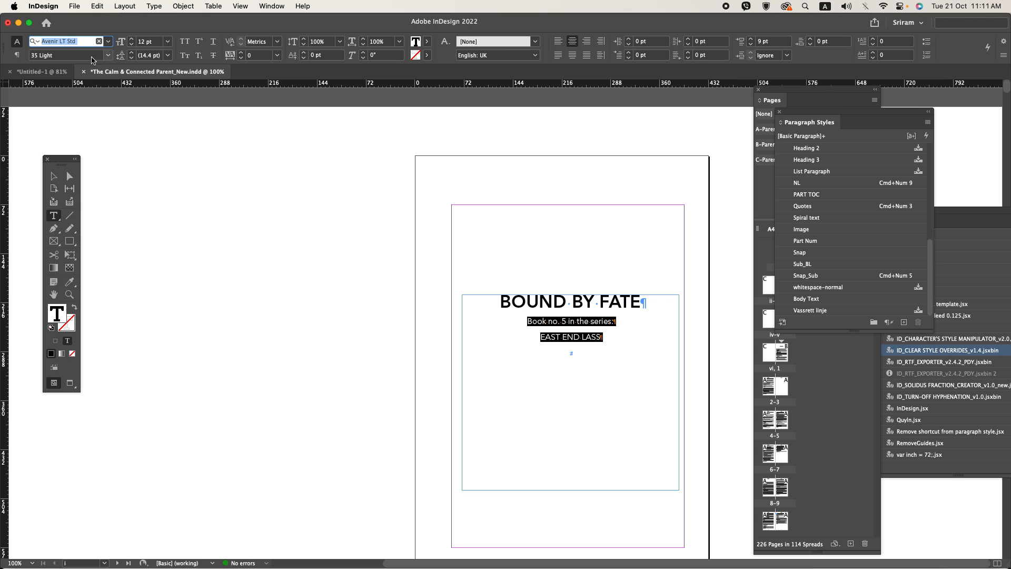
click(107, 55)
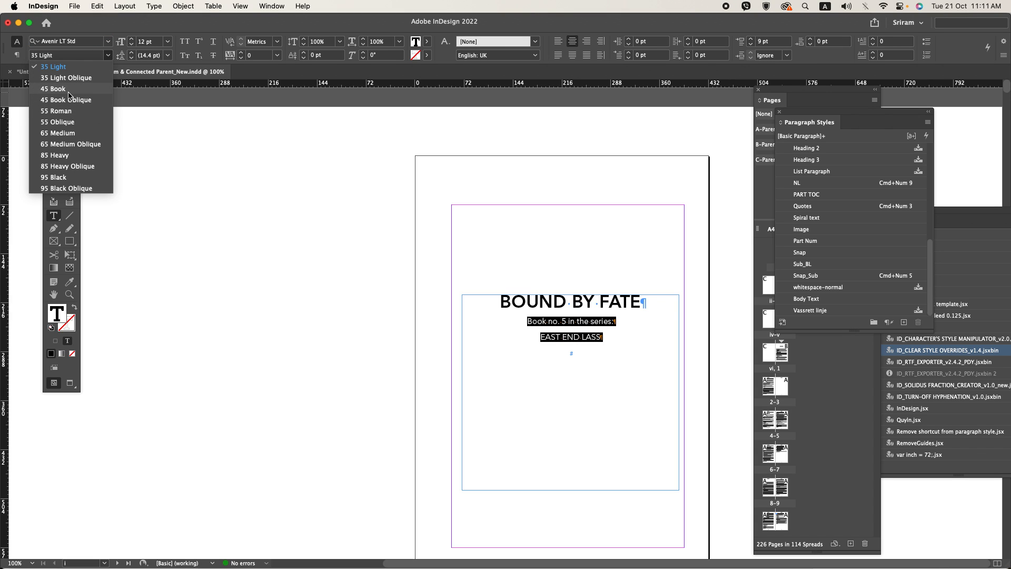
click(71, 96)
Step: Enlarge “BOUND BY FATE” to 34 pt and the two lines below it to 20 pt, and delete the empty last paragraph
click(610, 353)
triple_click(554, 300)
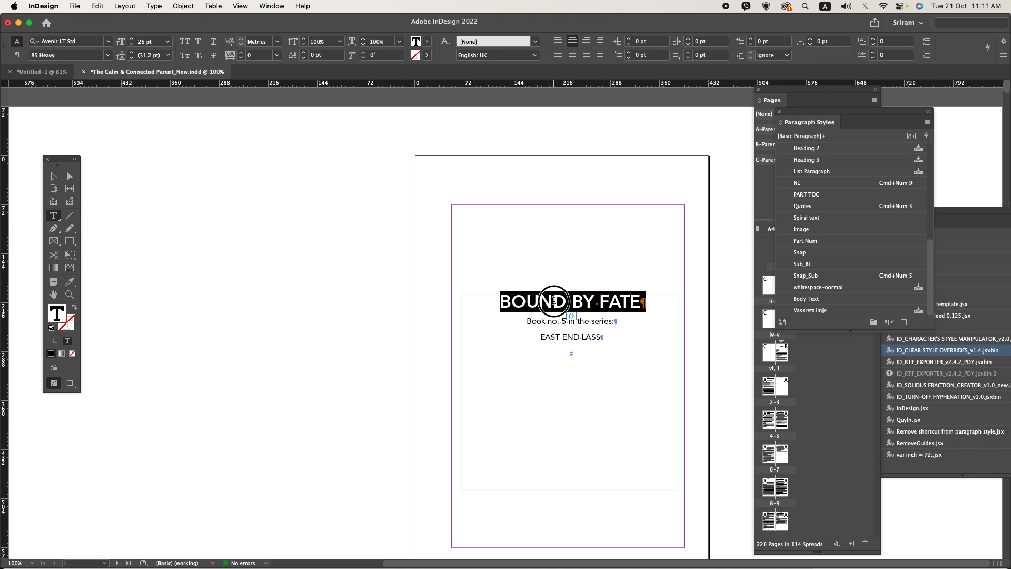
drag(554, 300, 629, 347)
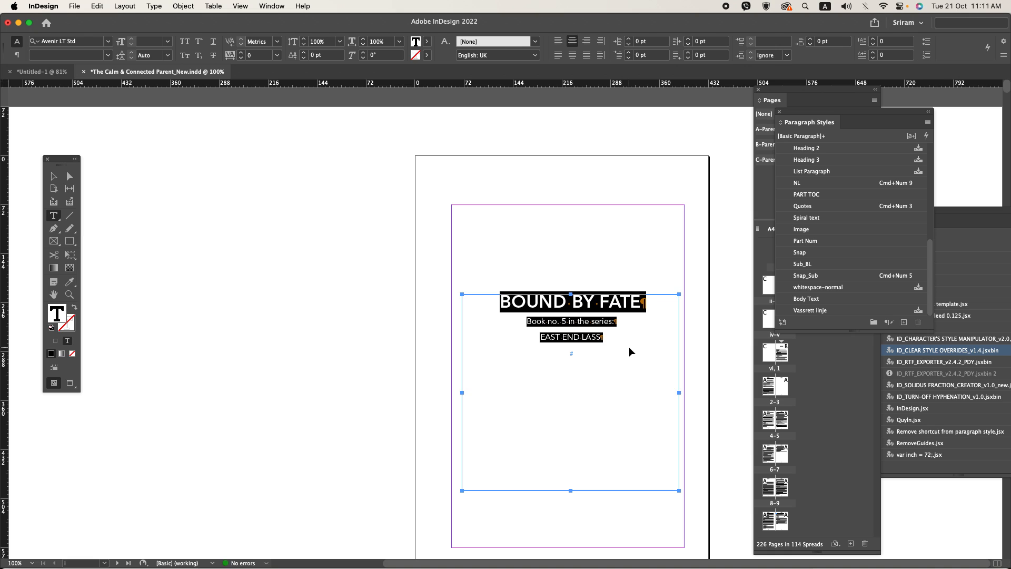
key(super+shift+period)
key(super+shift+period)
key(super+shift+period)
key(super+shift+period)
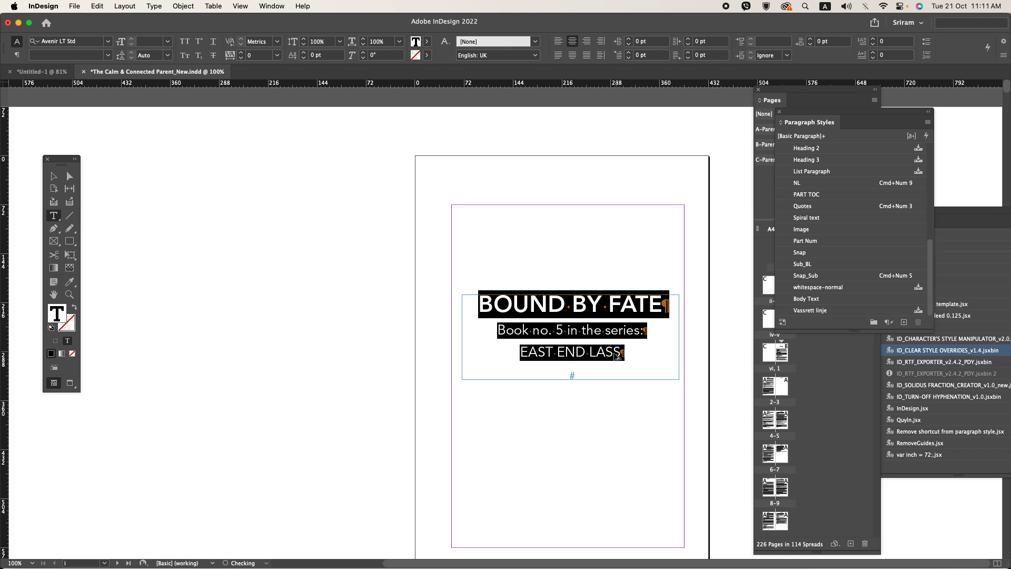
click(626, 350)
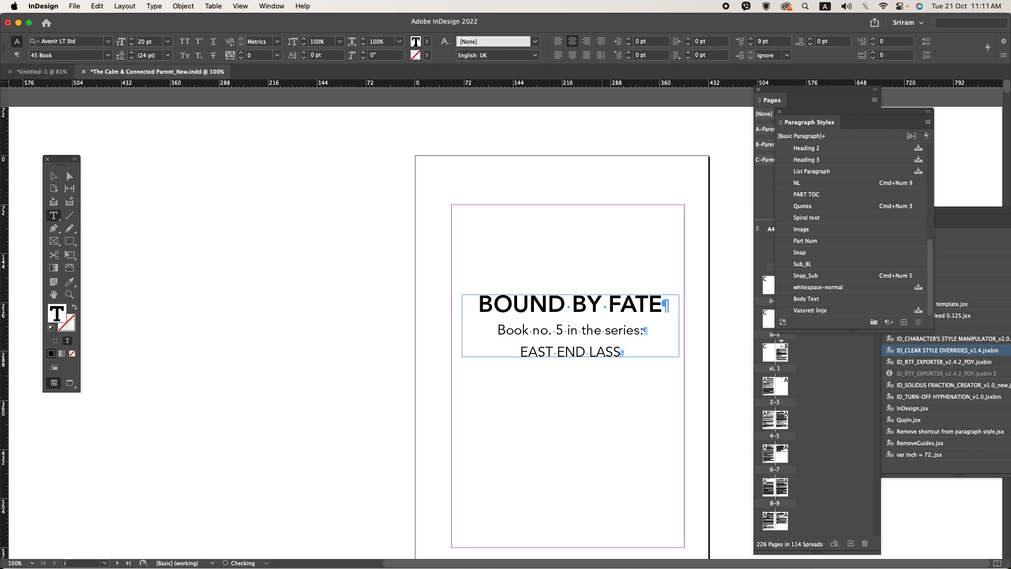
Step: Check the reference title page in Acrobat, return to InDesign and change “BOUND BY FATE” to title case
key(super+Tab)
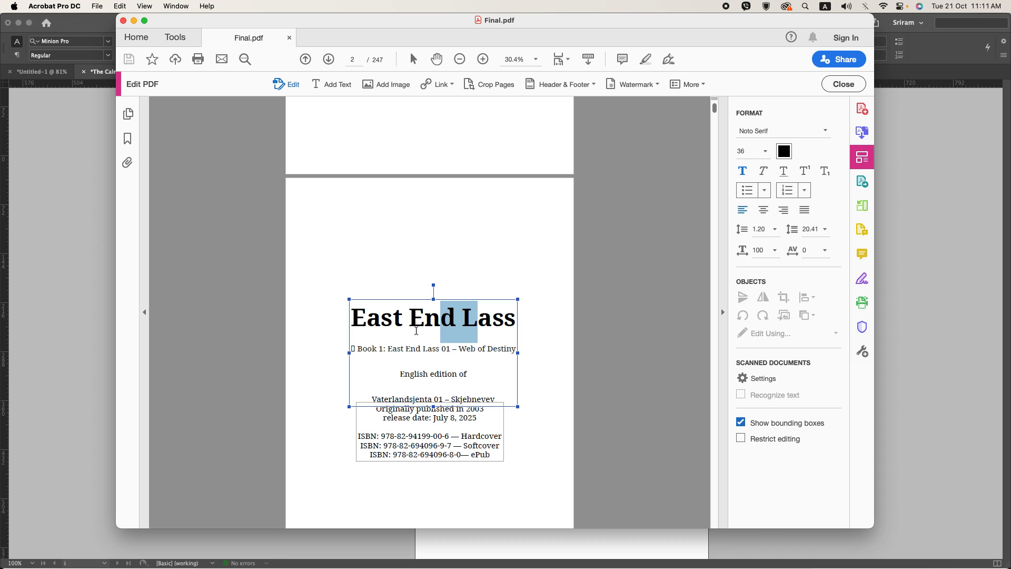
key(super+Tab)
triple_click(521, 298)
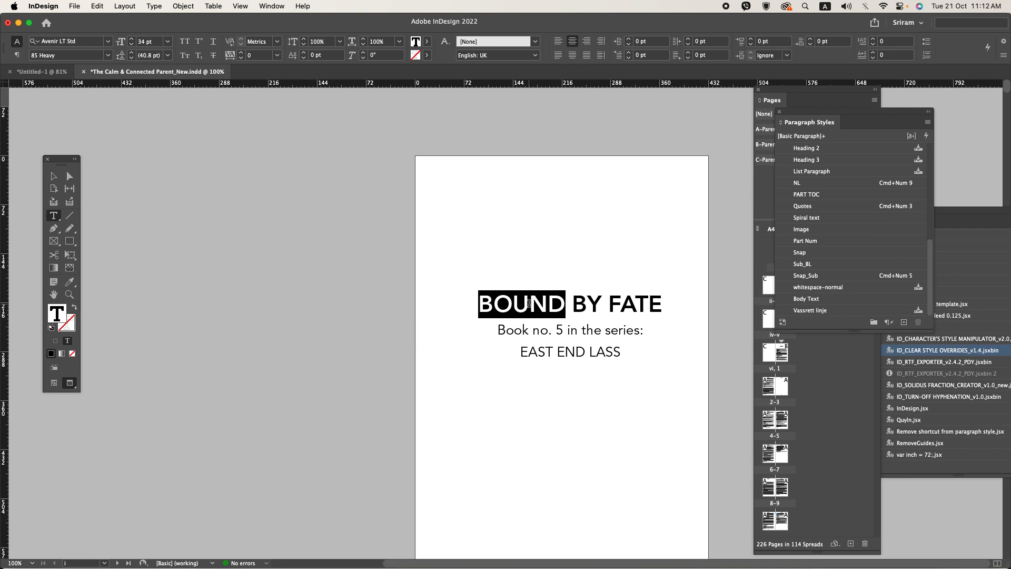
right_click(521, 298)
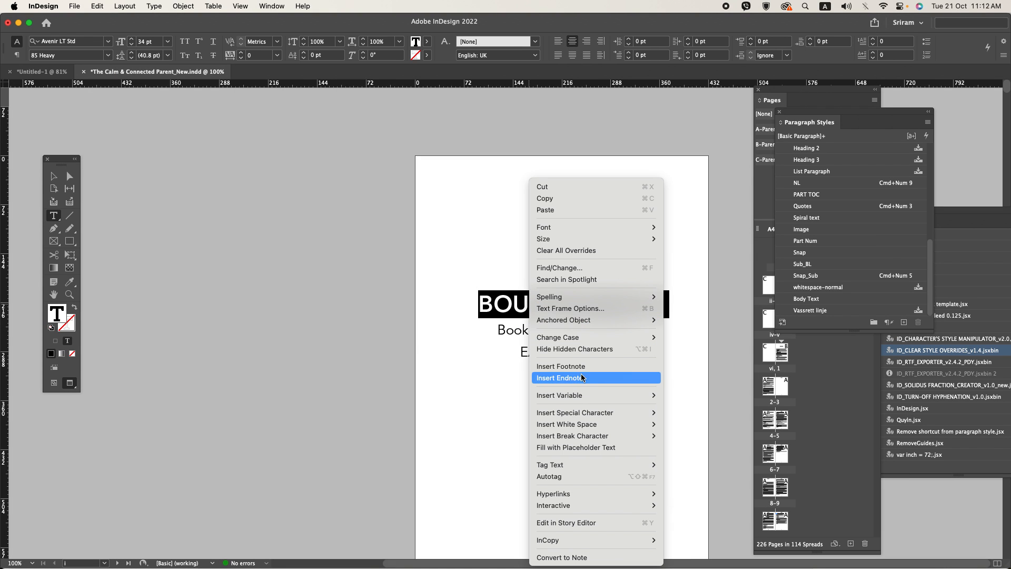
click(693, 360)
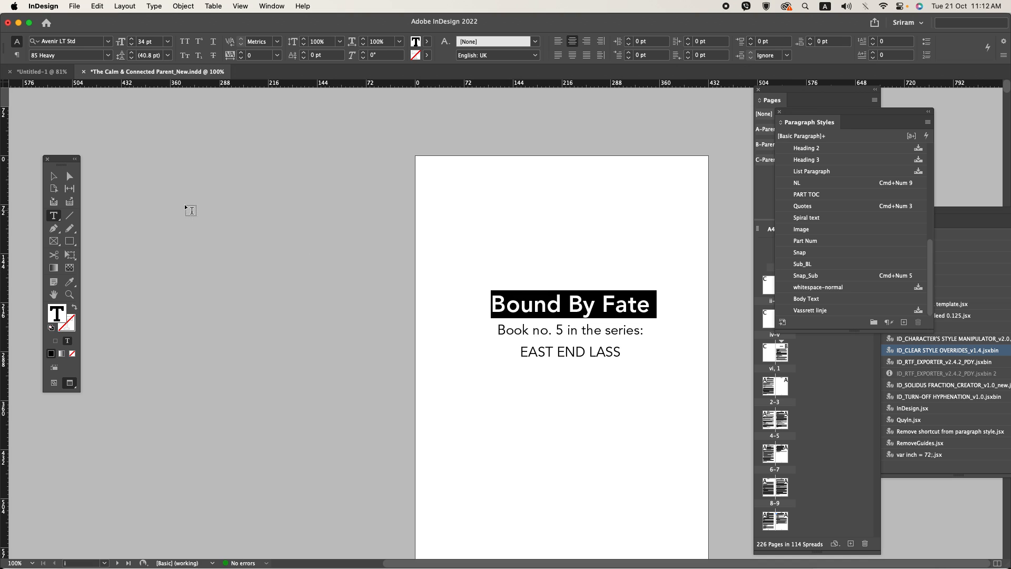
Step: Centre the title text frame horizontally and vertically within the page margins
click(53, 176)
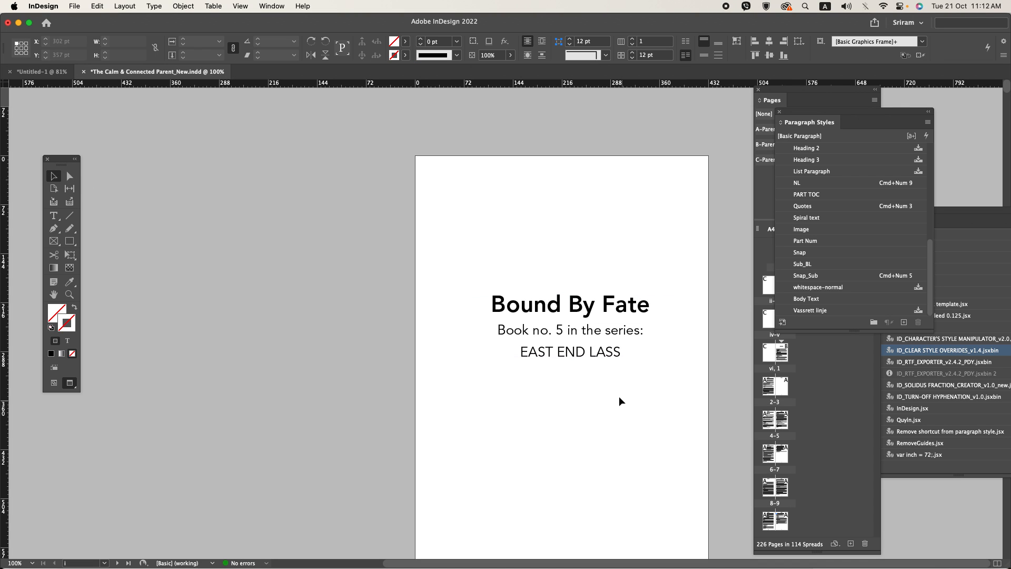
key(w)
click(804, 42)
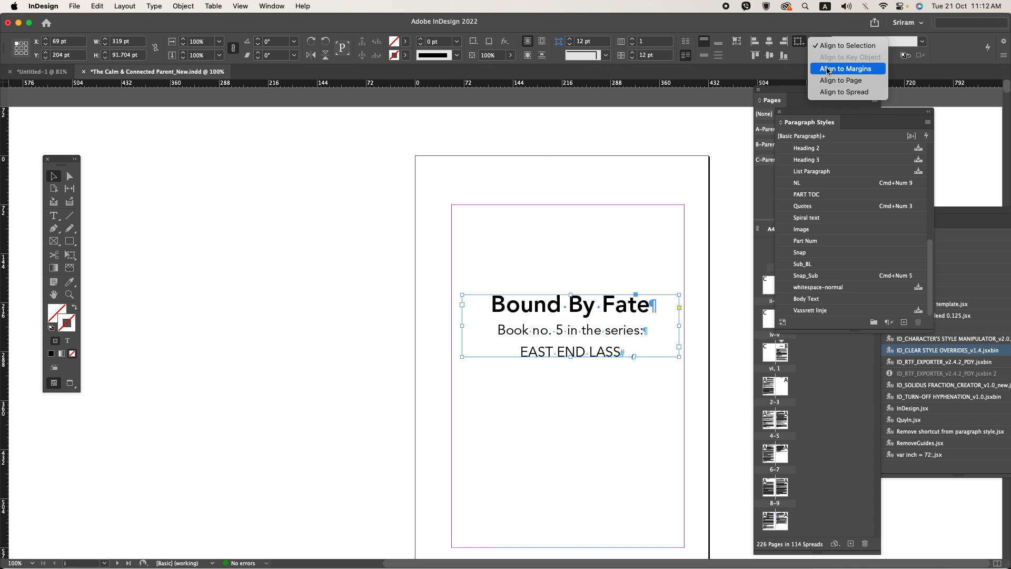
click(828, 68)
click(769, 55)
click(769, 42)
click(600, 183)
key(w)
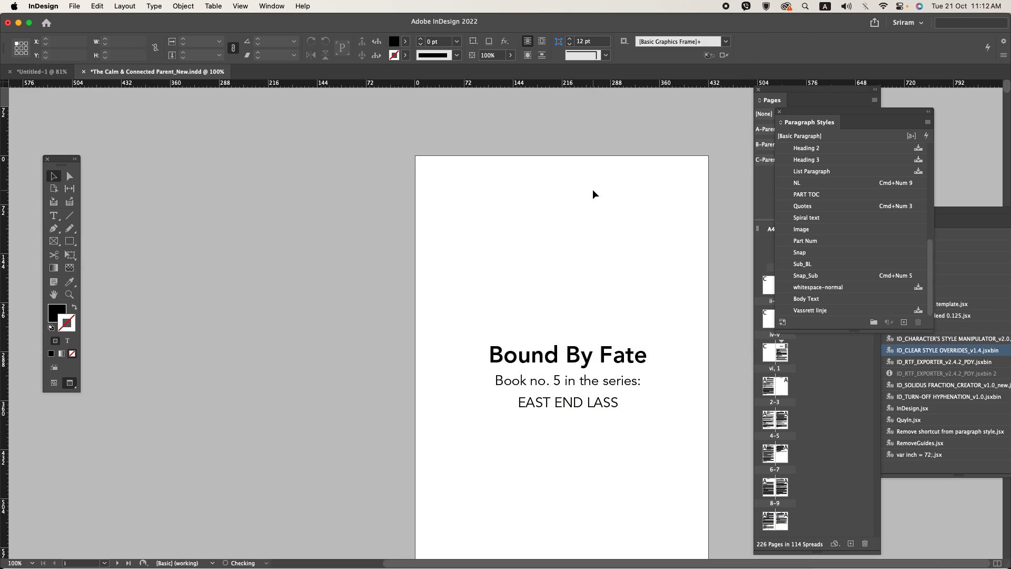
Step: Switch to Word, copy the author byline from the manuscript's opening lines and return to InDesign
key(super+Tab)
key(super+Tab)
click(409, 276)
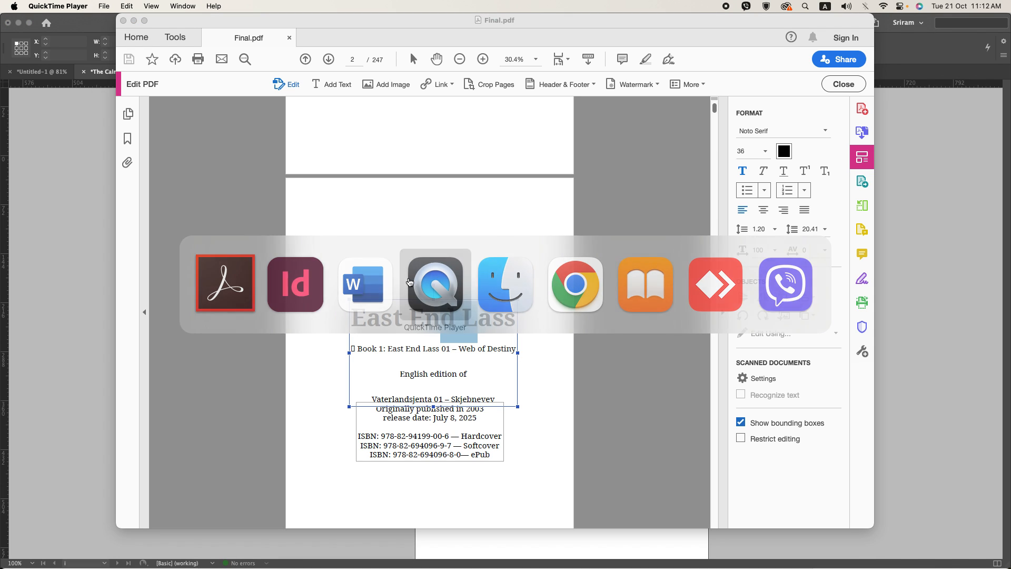
key(super+Tab)
click(431, 274)
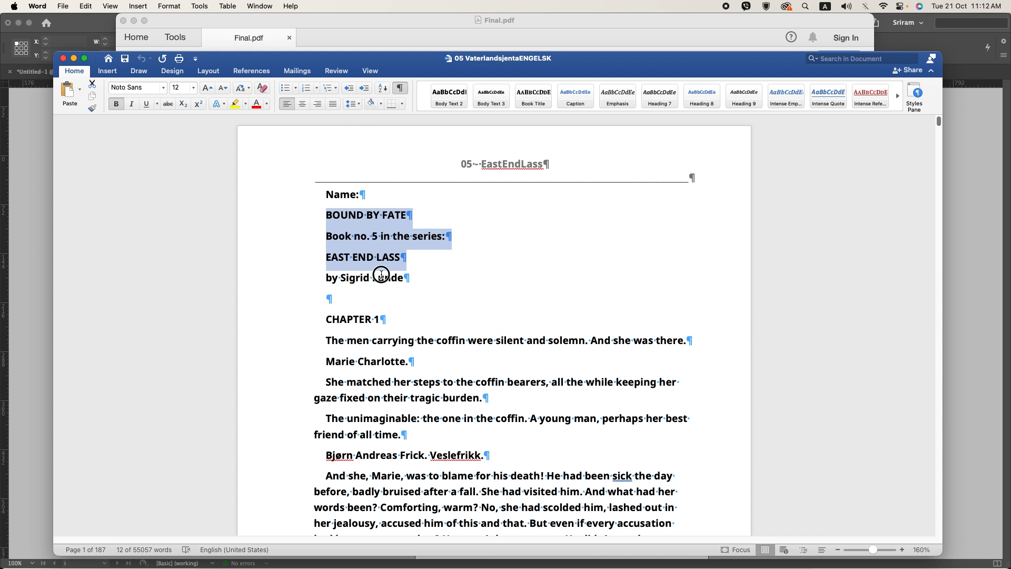
triple_click(381, 274)
key(super+Tab)
key(super+Tab)
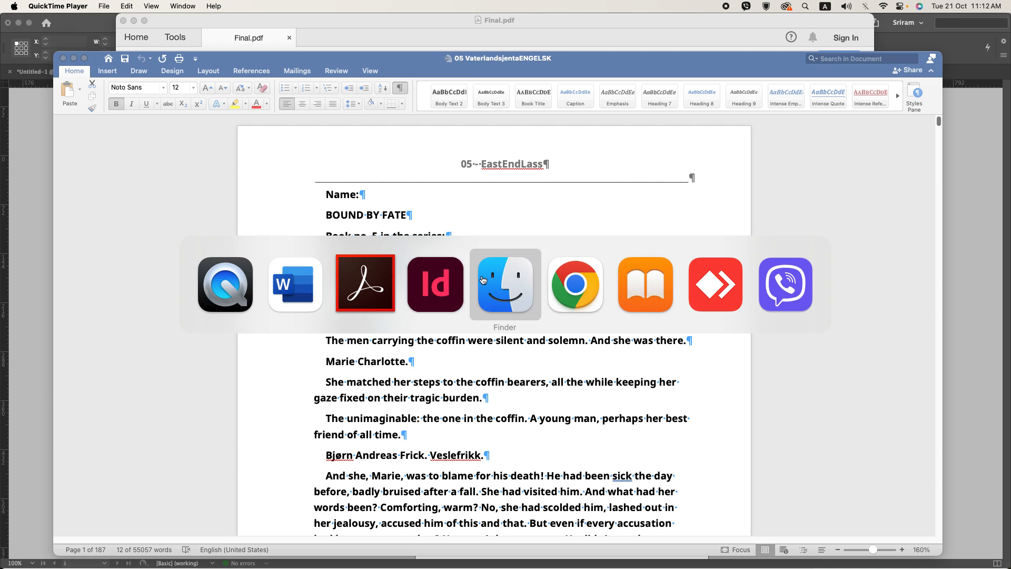
click(435, 285)
Step: Create a text frame spanning the margin width at the foot of the title page and paste the author byline into it
scroll(433, 289, down, 3)
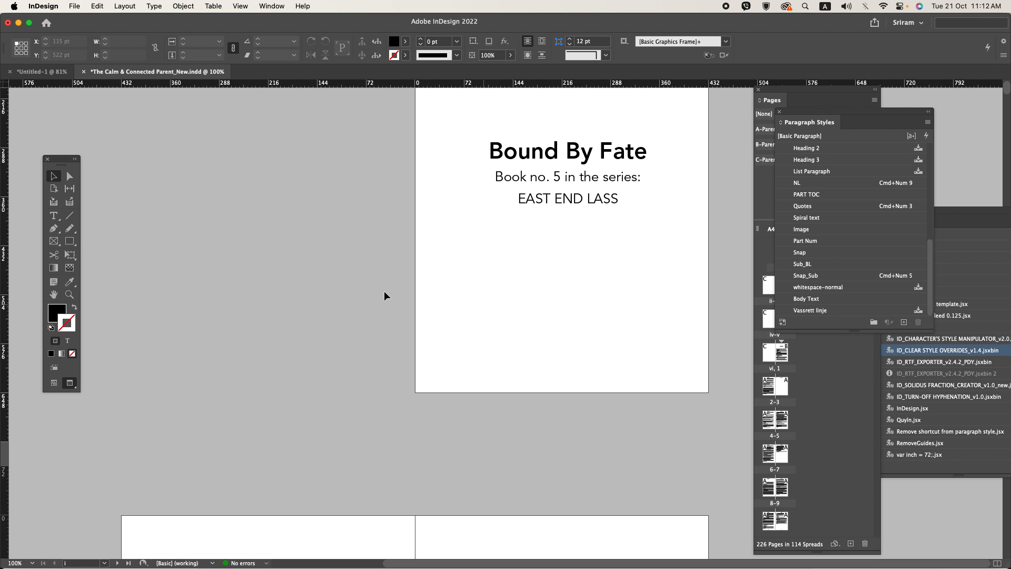
key(w)
click(53, 216)
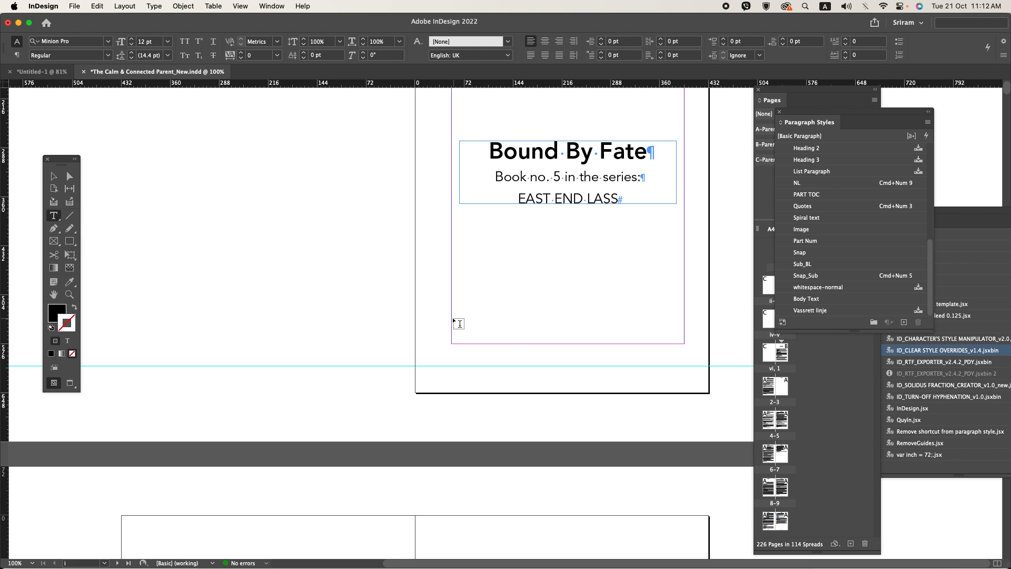
drag(454, 319, 684, 341)
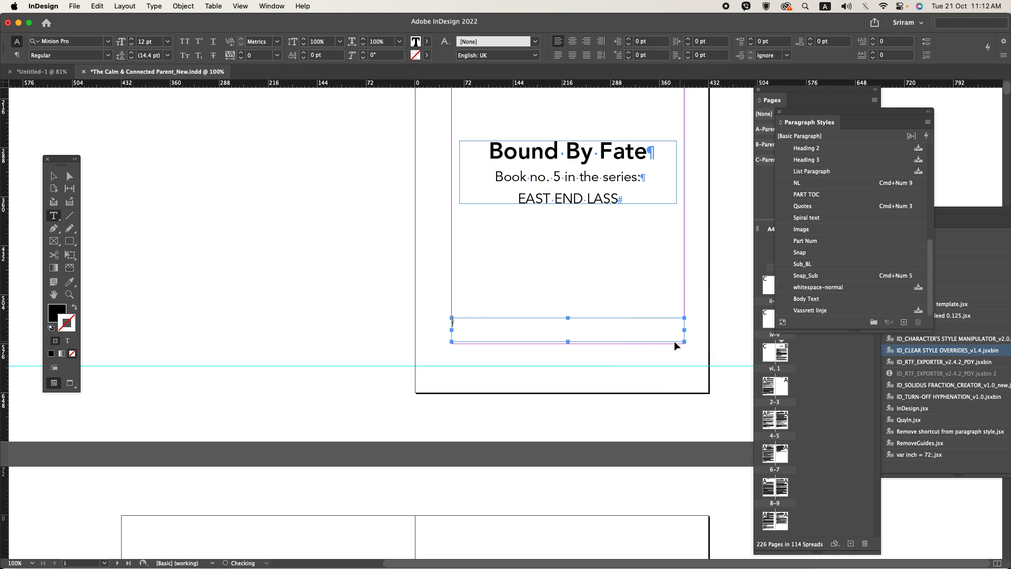
key(cmd+v)
Step: Copy the formatting of “Book no. 5 in the series:” to the byline with the Eyedropper and set its size to 15 pt
triple_click(521, 318)
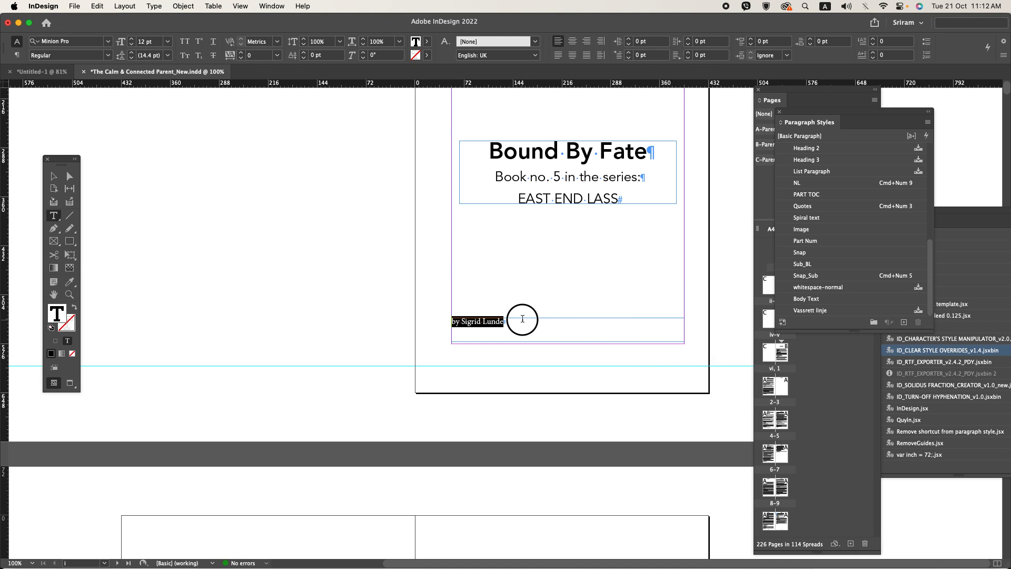
click(73, 286)
click(501, 179)
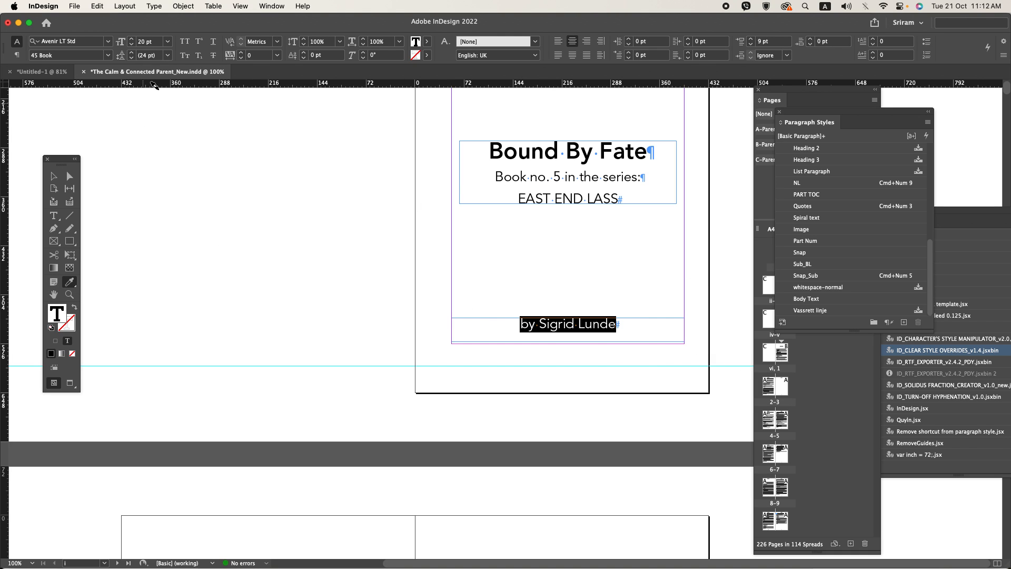
click(154, 43)
key(shift+Down)
key(Up)
key(Up)
key(Up)
key(Up)
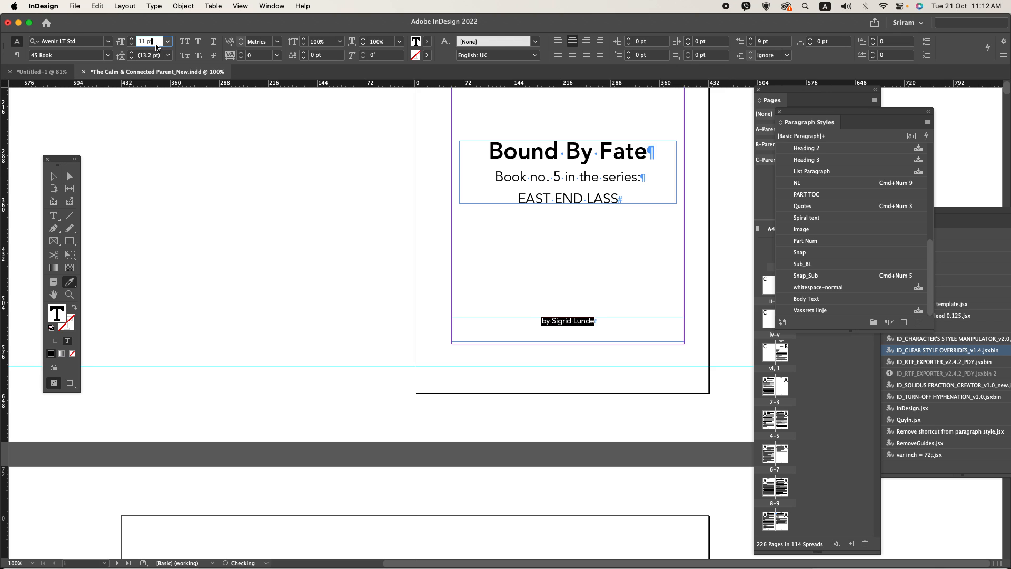
key(Up)
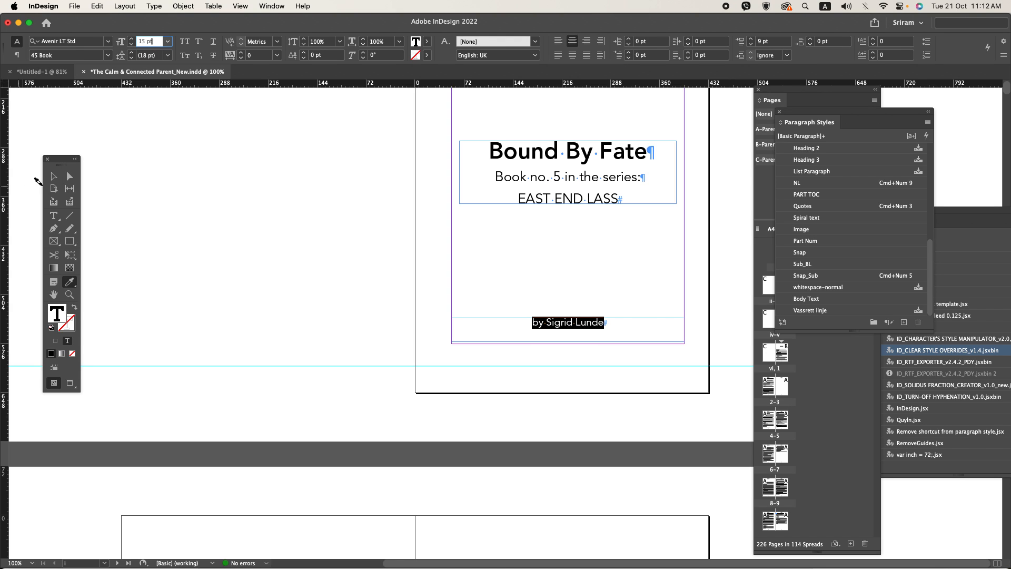
Step: Fit the byline frame to its text and move it down close to the bottom margin, with alignment set to Align to Margins
click(53, 178)
key(super+alt+c)
drag(583, 327, 585, 339)
click(800, 44)
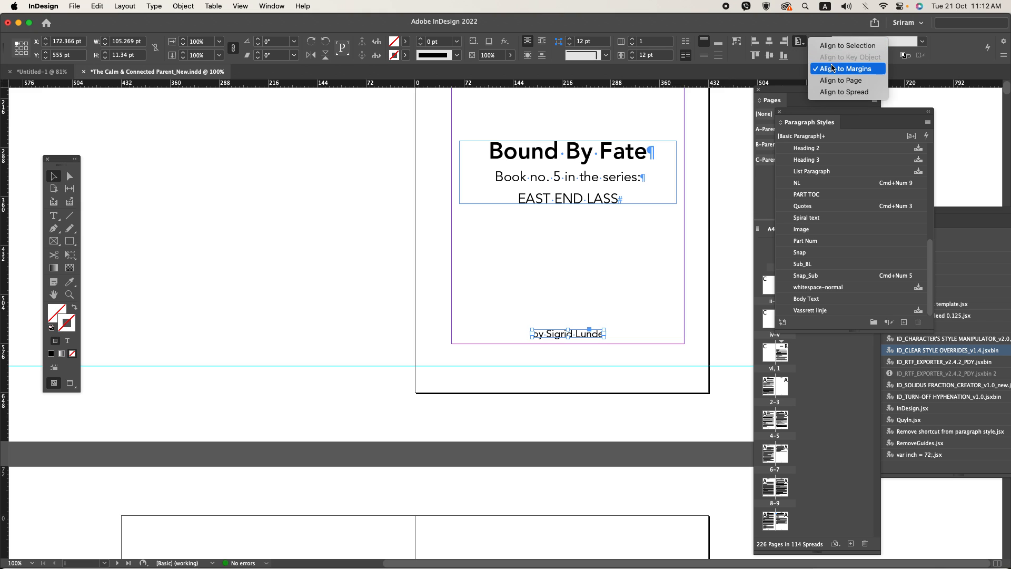
click(835, 65)
click(663, 260)
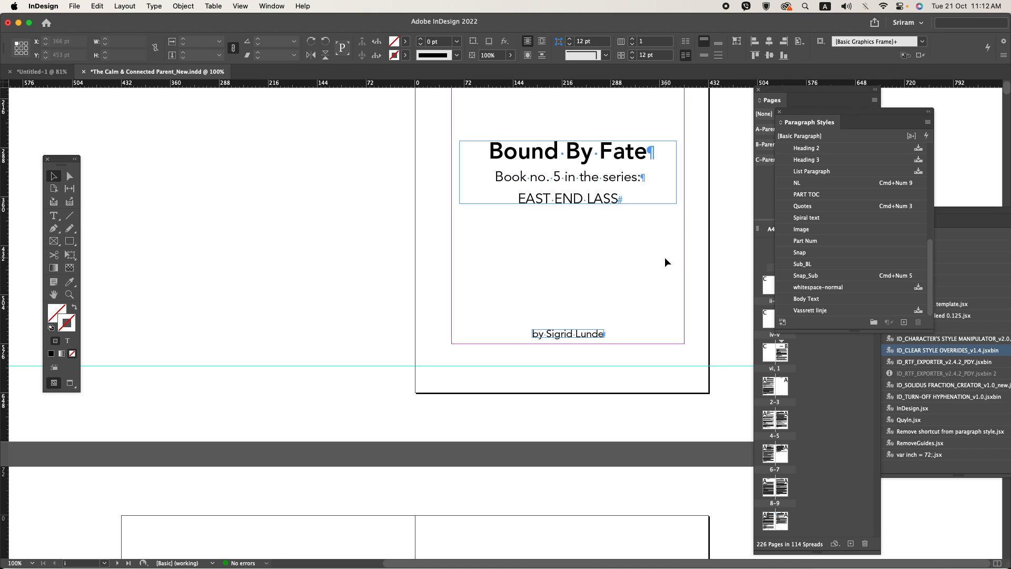
Step: Move the title text frame upward from the centre of the page and preview the layout without guides
key(w)
scroll(664, 258, up, 5)
key(w)
drag(667, 384, 611, 321)
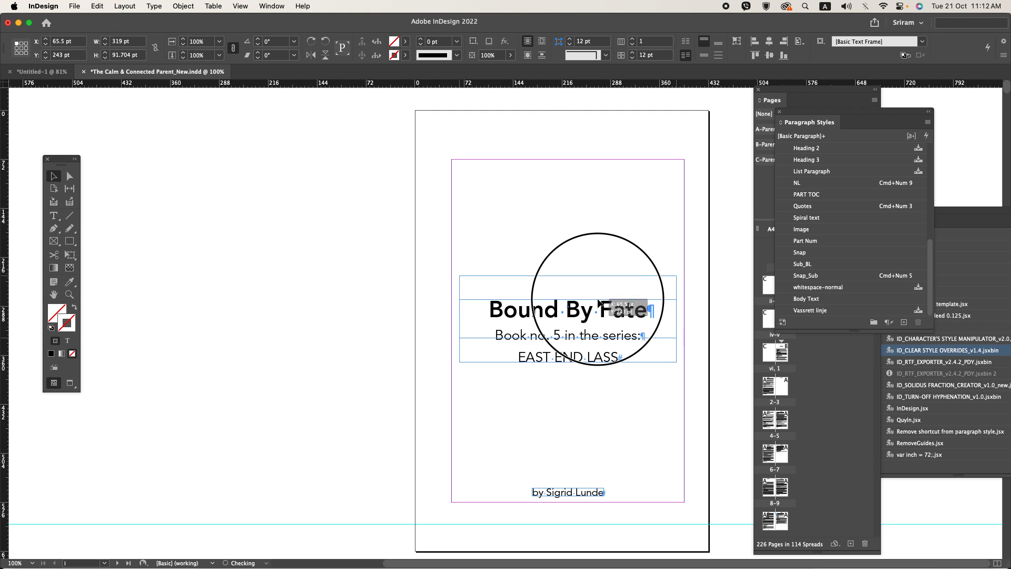
key(w)
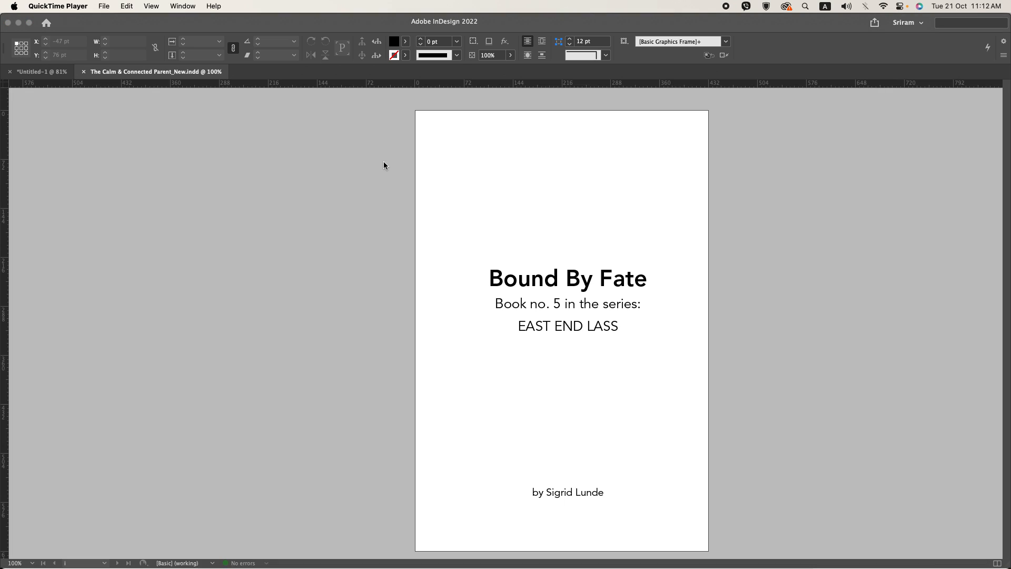
Step: Switch to Acrobat and look through the reference PDF's front matter up to the full title page on page 6
key(super+Tab)
key(super+Tab)
key(super+Tab)
scroll(453, 282, down, 15)
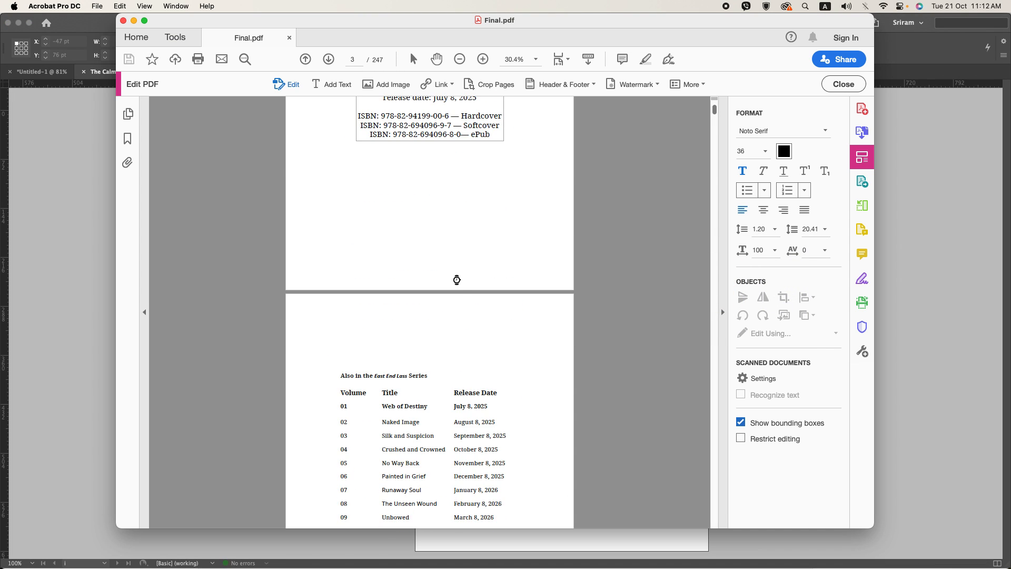
scroll(457, 282, down, 15)
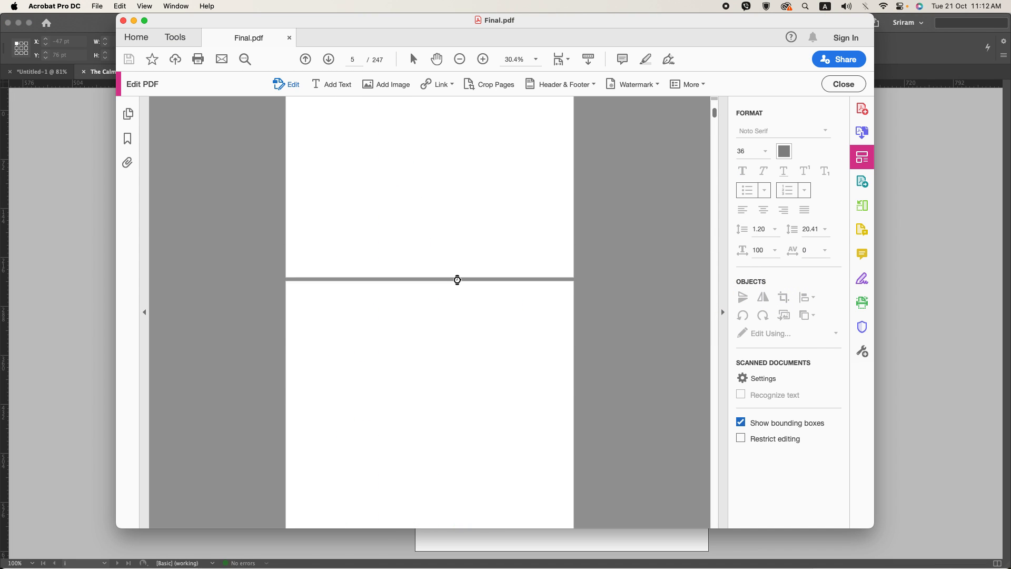
scroll(457, 279, down, 3)
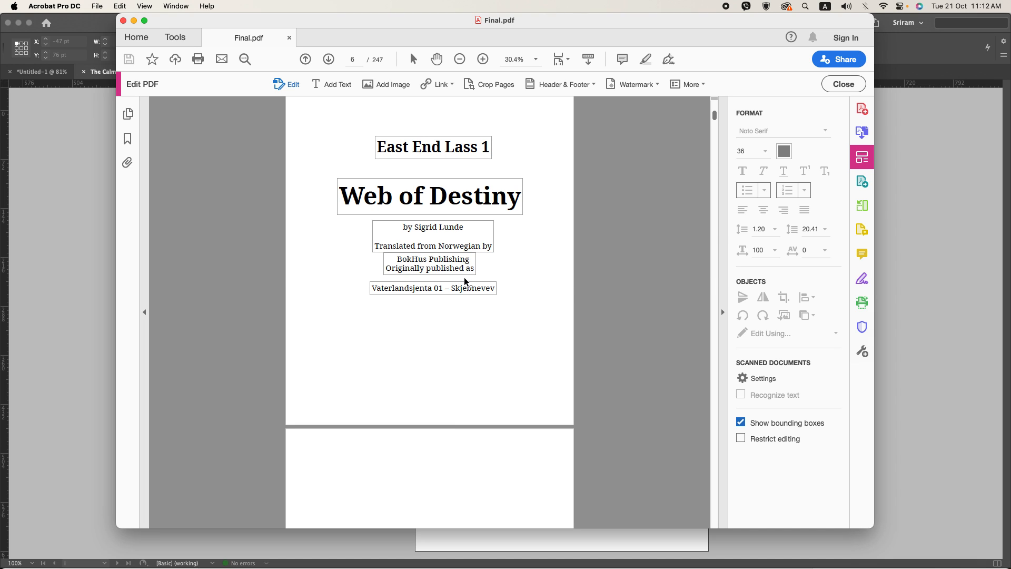
Step: Compare the InDesign title page with the reference PDF's full title page on page 6, checking its title and original-title text
key(super+Tab)
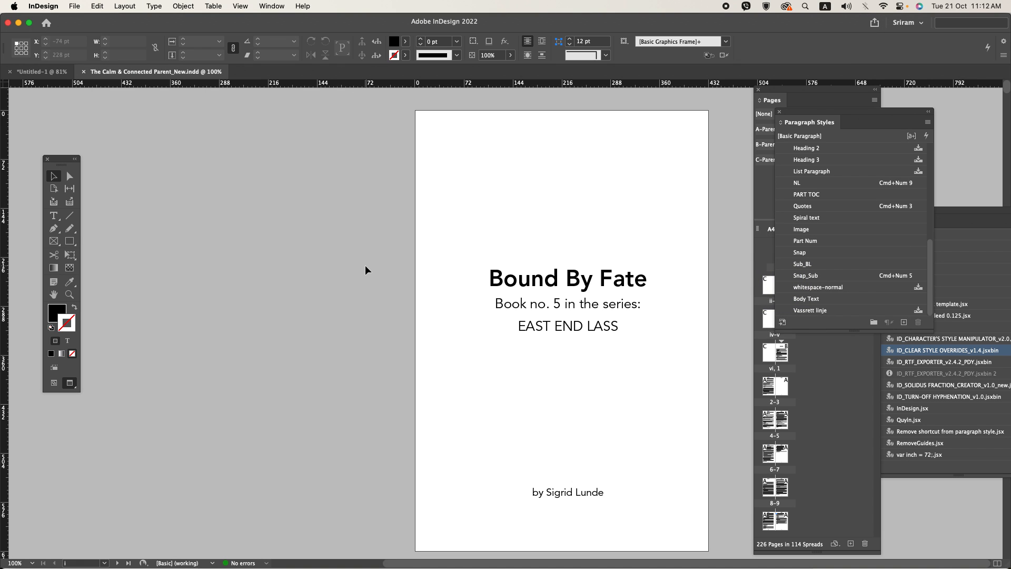
key(super+Tab)
key(super+Tab)
key(super+Tab)
click(390, 197)
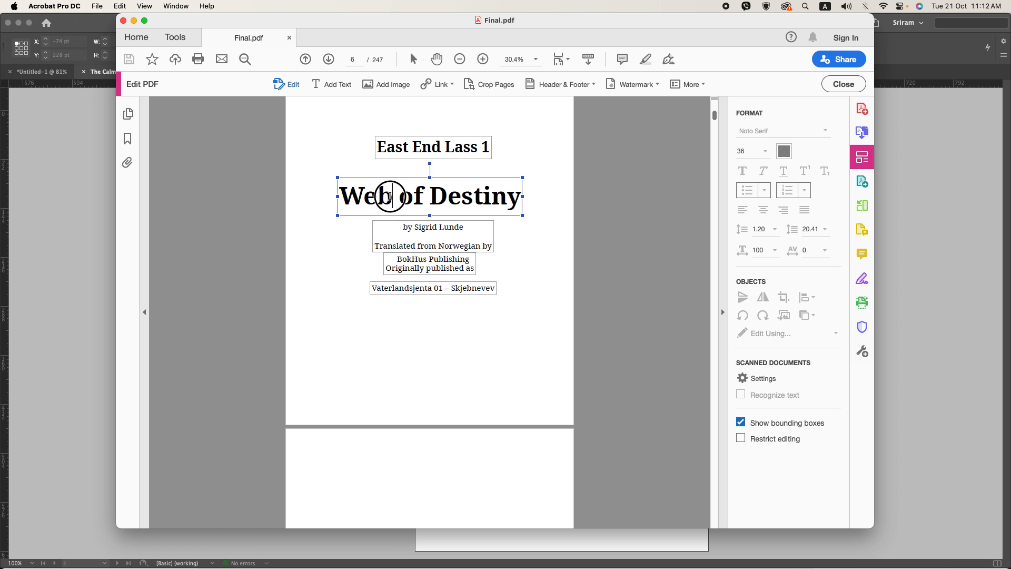
key(super+Tab)
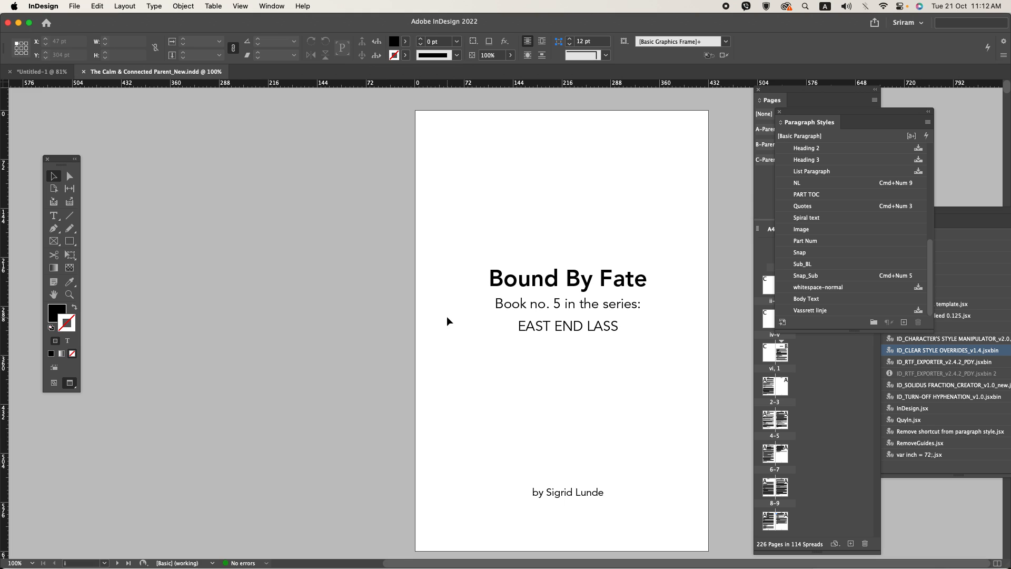
key(super+Tab)
click(437, 289)
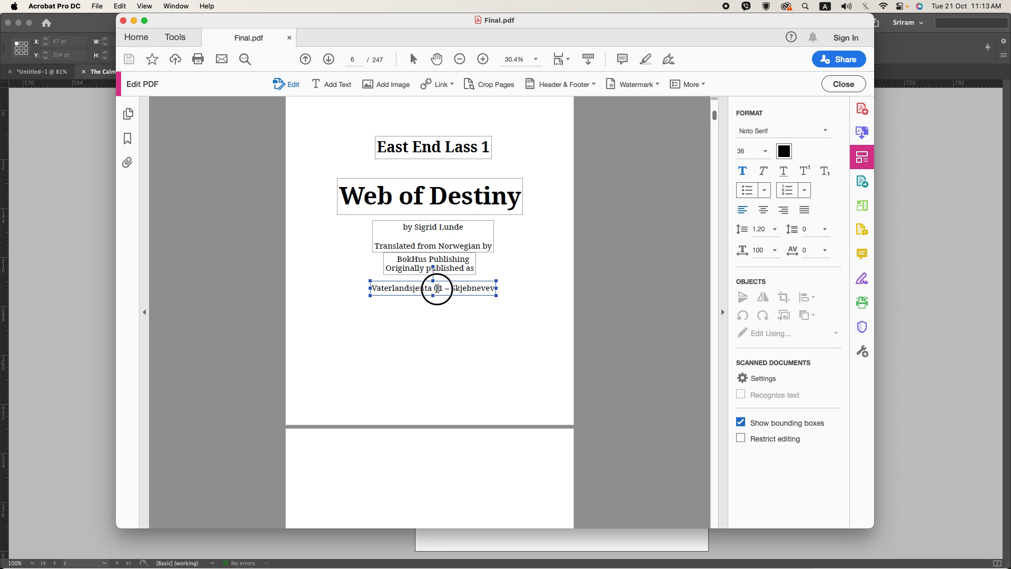
Step: Copy the copyright holder line from page 8 of the reference PDF
scroll(453, 361, down, 10)
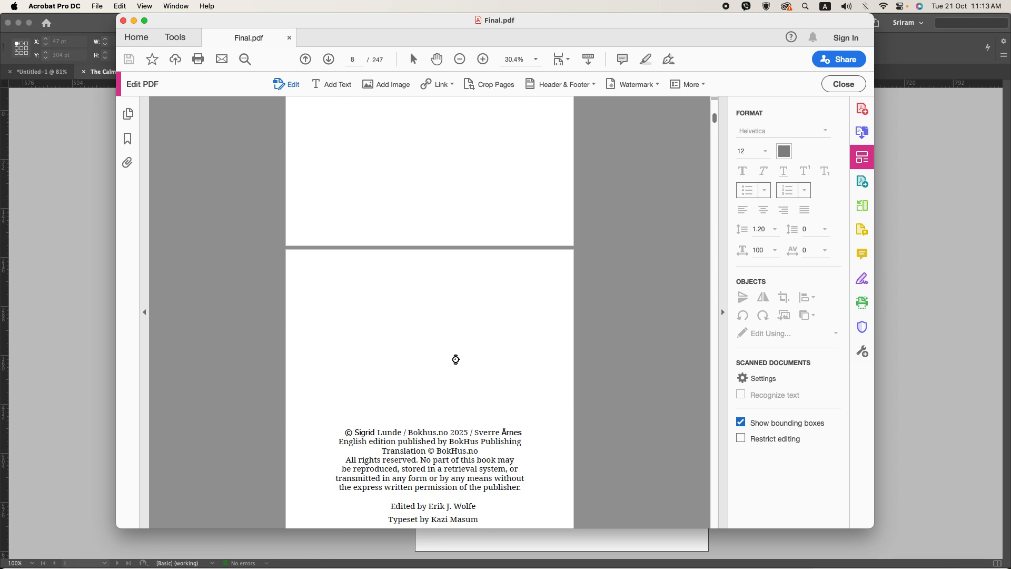
scroll(455, 360, down, 4)
click(395, 263)
key(super+a)
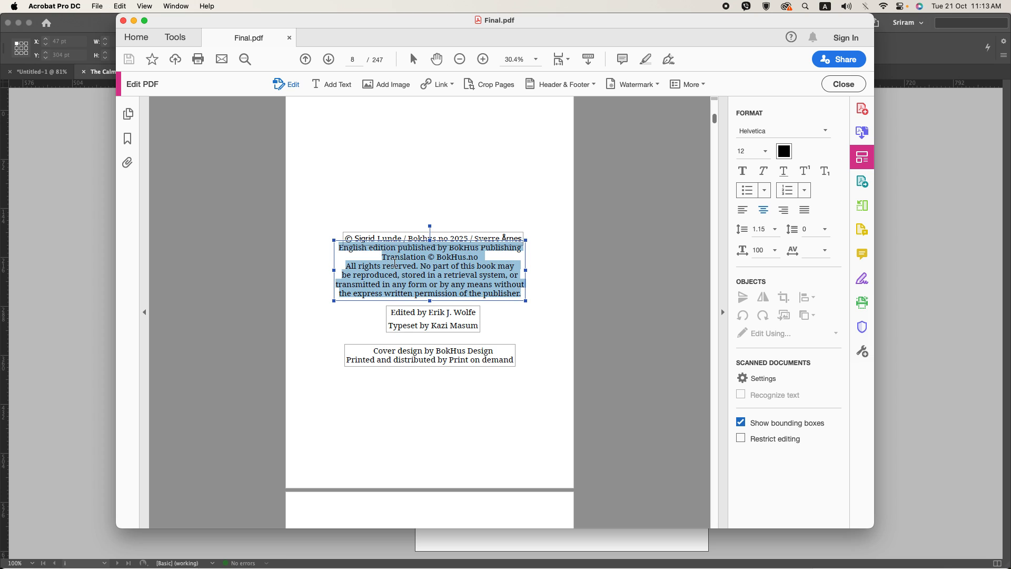
triple_click(400, 236)
key(super+c)
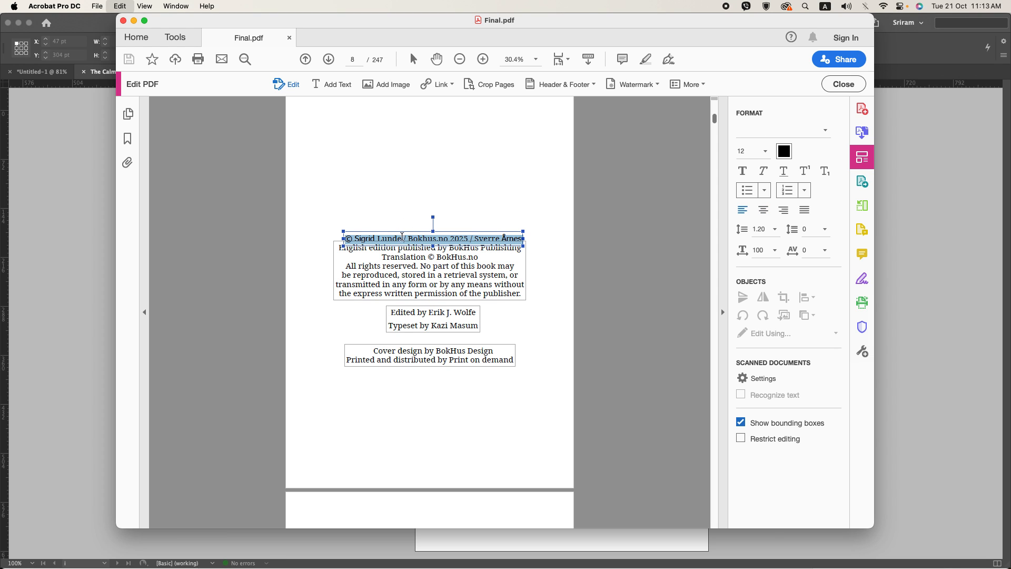
Step: Switch to InDesign and paste the copied line into a new text frame inside the margins of blank page ii
key(super+Tab)
scroll(460, 340, down, 5)
click(461, 340)
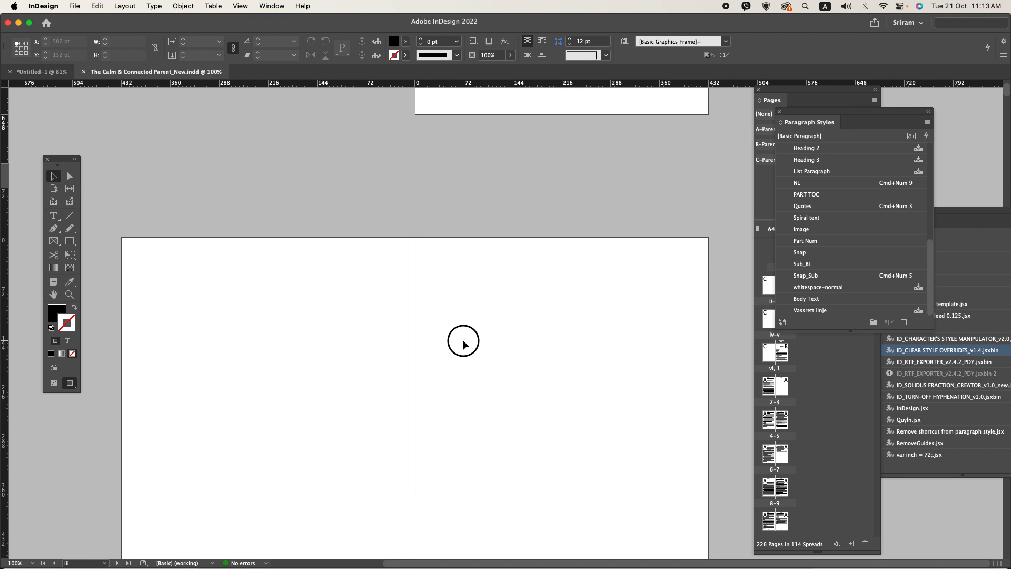
scroll(463, 340, down, 3)
click(54, 215)
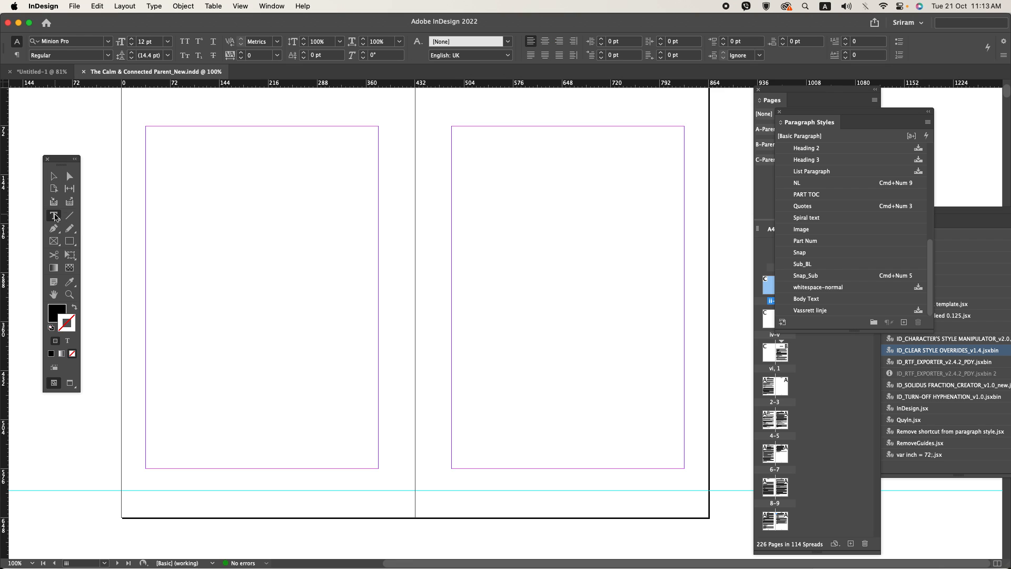
drag(171, 234, 369, 390)
key(super+v)
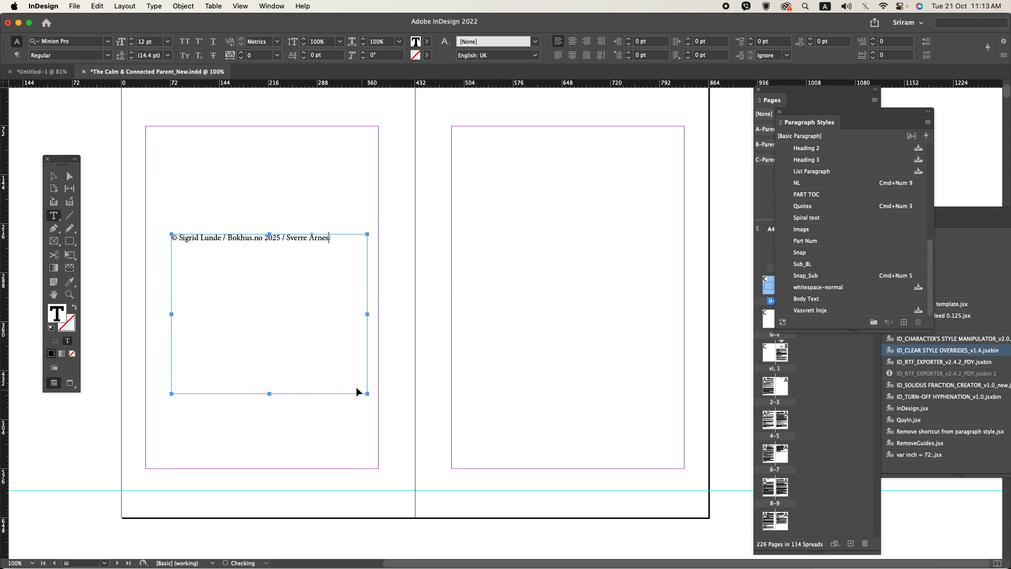
Step: Copy the “English edition published by BokHus Publishing” block from the PDF and paste it below the copyright holder line in InDesign
key(super+Tab)
click(416, 287)
key(super+a)
key(super+c)
key(super+Tab)
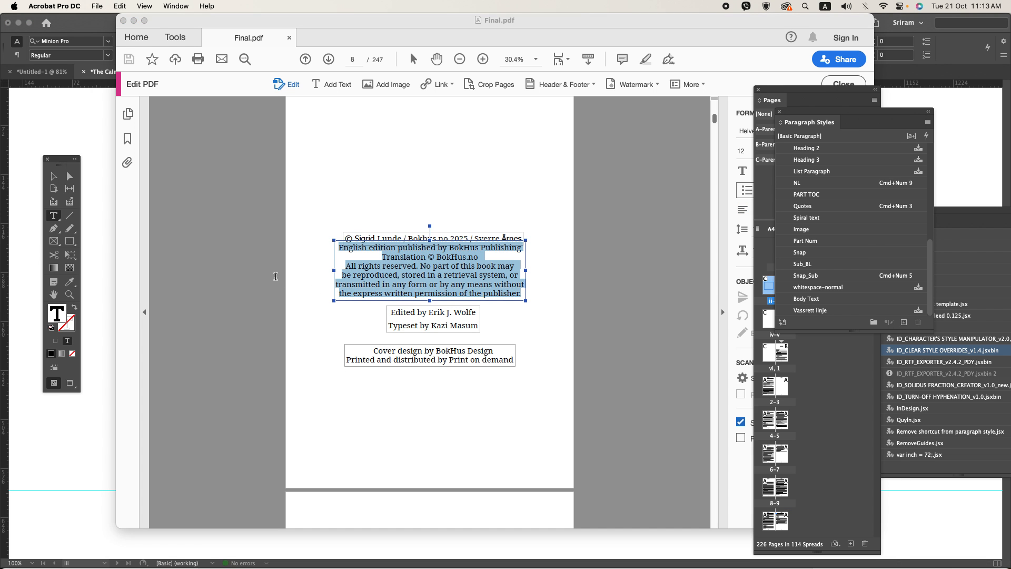
key(super+v)
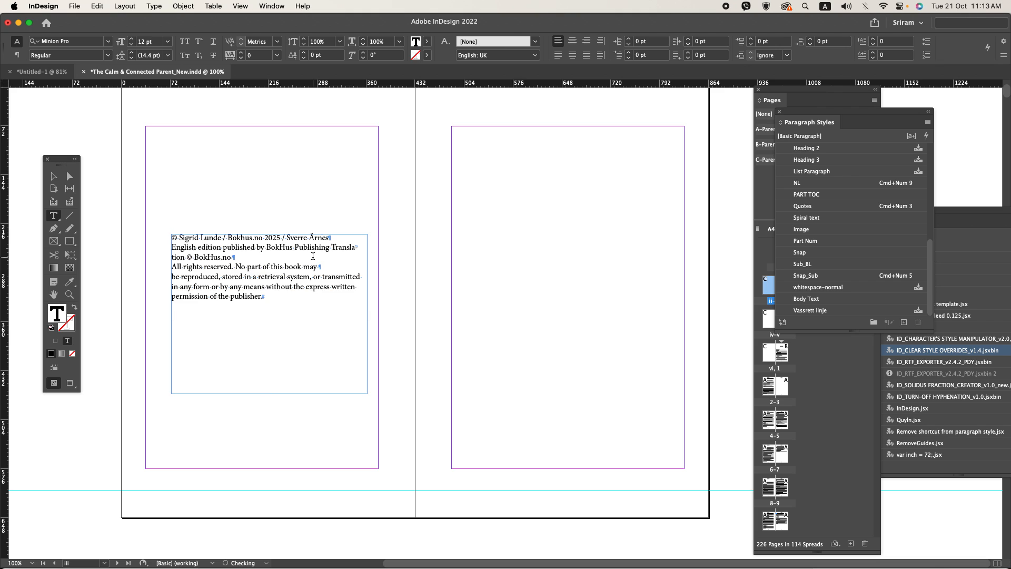
Step: Copy the editor and typesetter credits from the PDF and paste them below the rights paragraph in InDesign
key(super+Tab)
click(420, 328)
key(super+a)
key(super+c)
key(super+Tab)
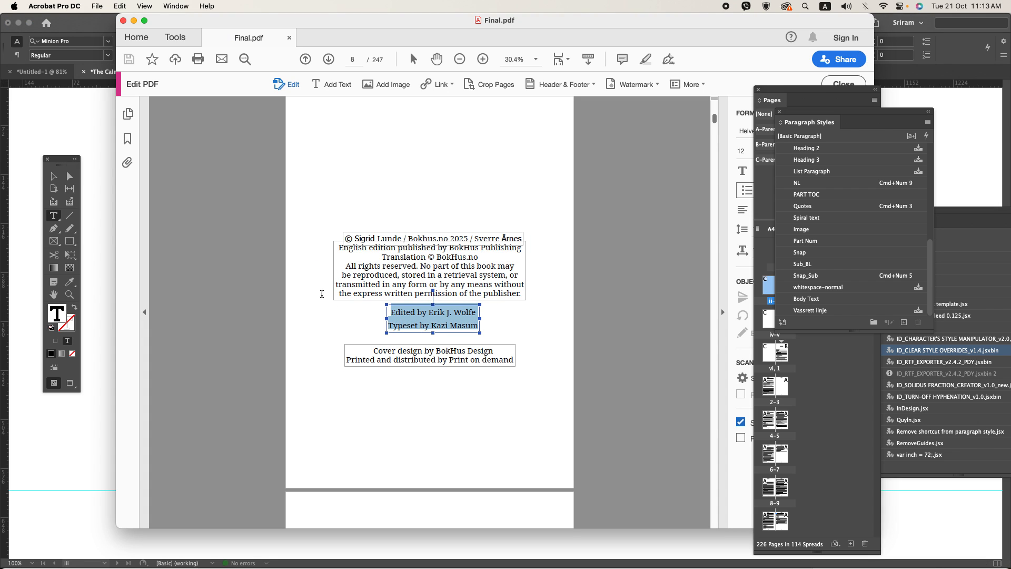
key(super+v)
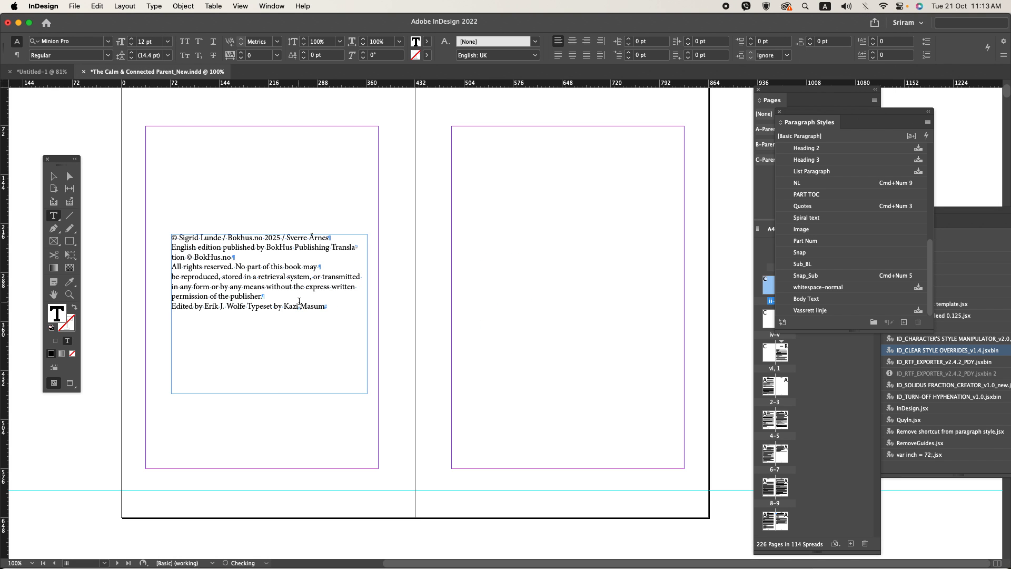
Step: Copy the “Cover design by BokHus Design” and “Printed and distributed by Print on demand” lines from the PDF into the InDesign copyright frame
key(super+Tab)
click(435, 360)
key(super+a)
key(super+c)
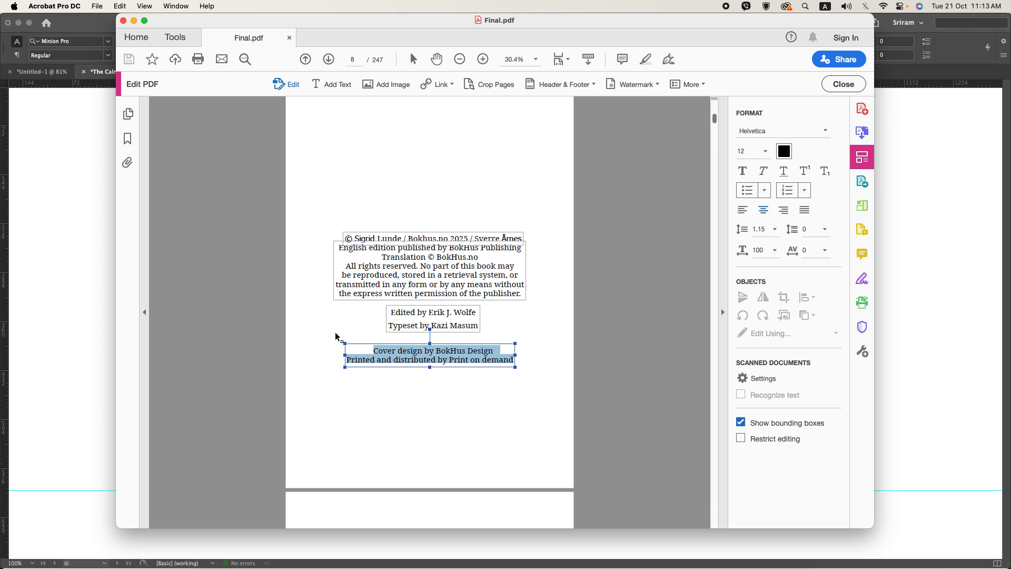
key(super+Tab)
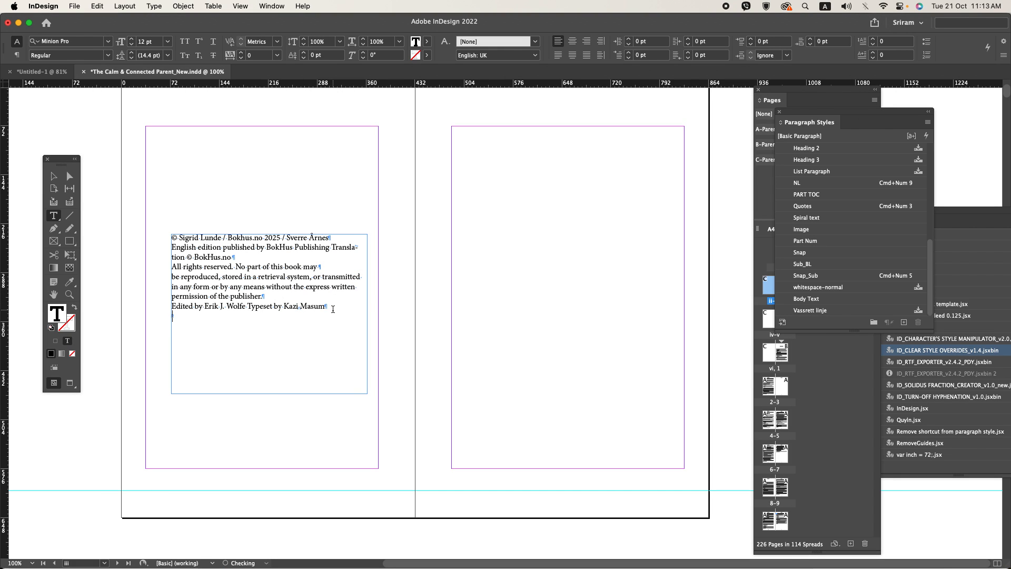
key(super+v)
Step: Center all the pasted copyright text and turn off its hyphenation
key(super+Tab)
key(super+Tab)
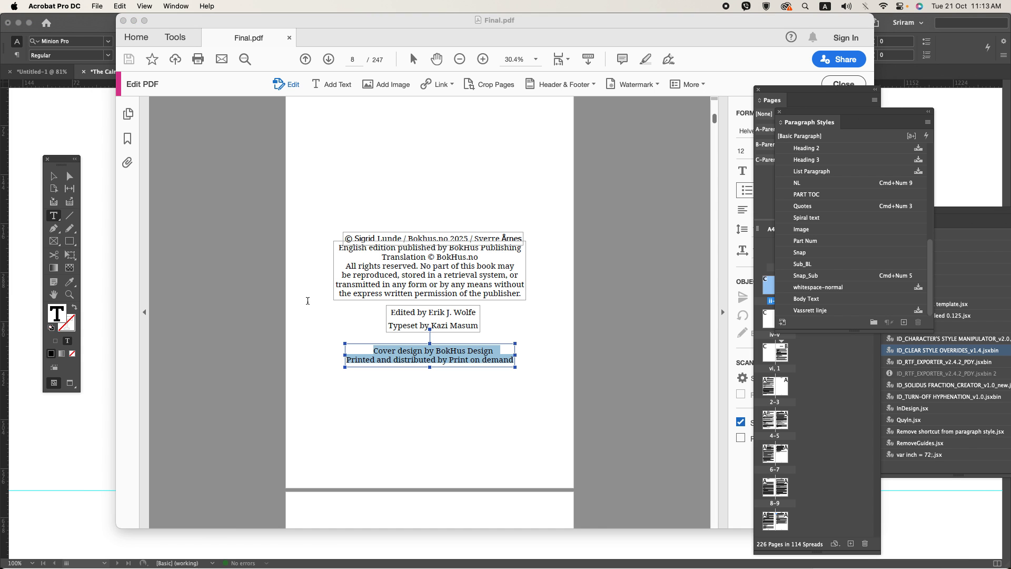
key(super+a)
key(super+shift+c)
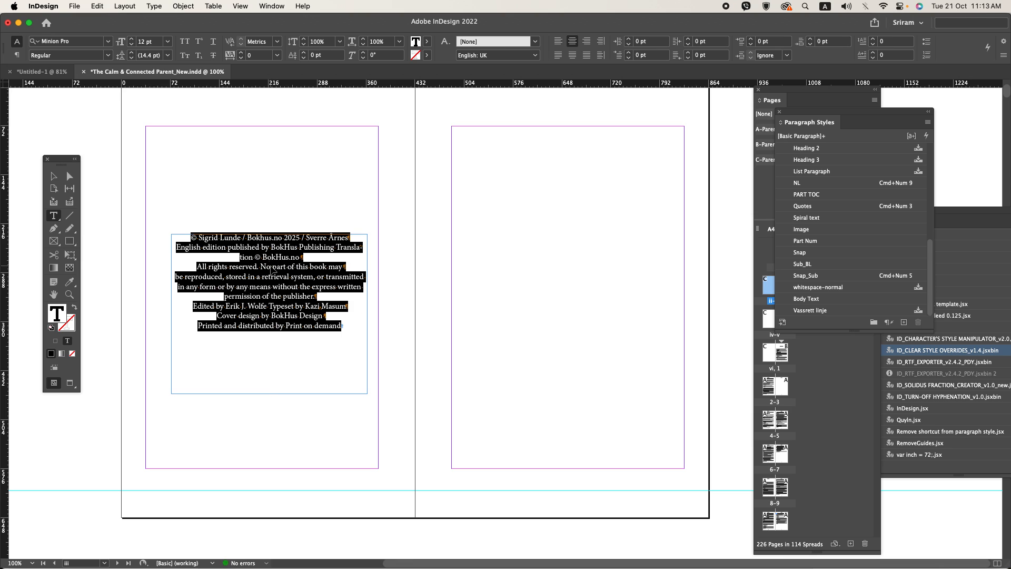
key(super+alt+shift+h)
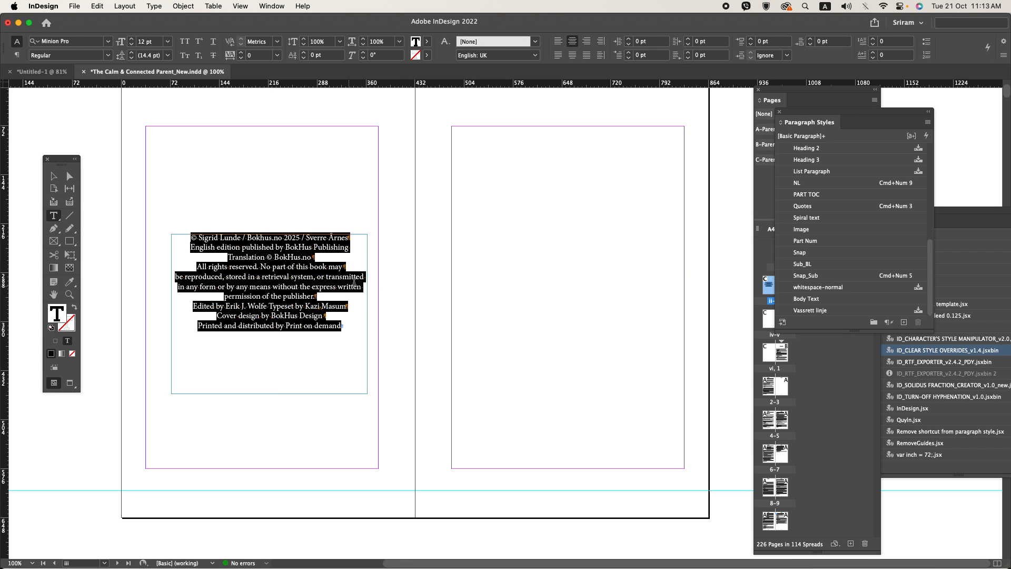
Step: Apply the Text paragraph style to all the copyright text and center its paragraphs
key(super+KP_1)
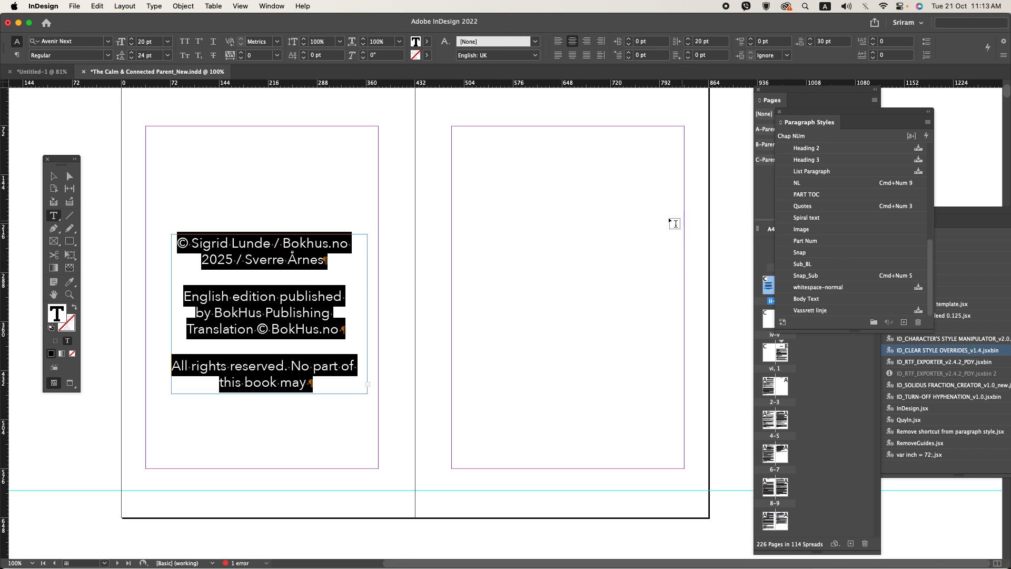
scroll(869, 215, up, 5)
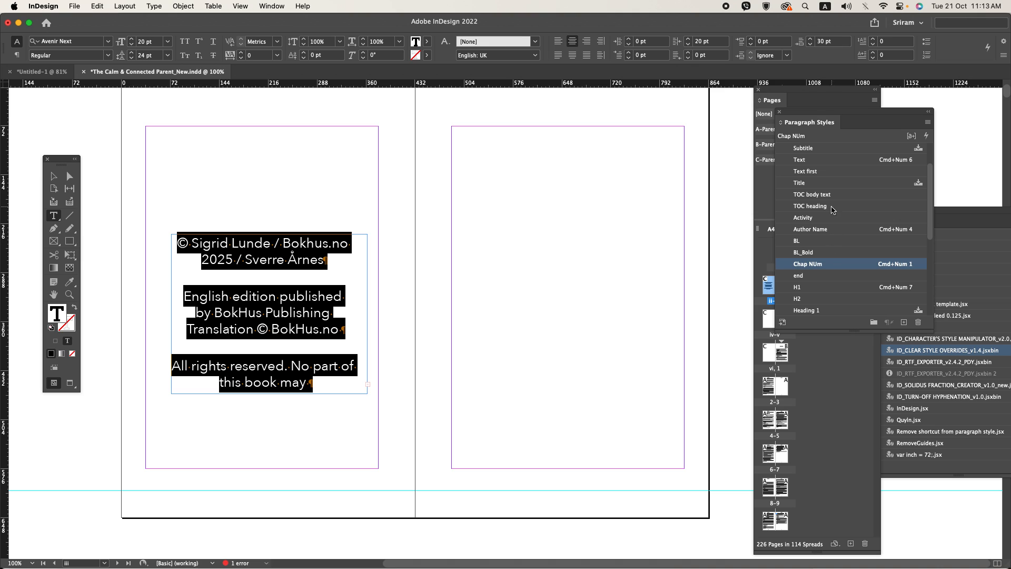
click(810, 160)
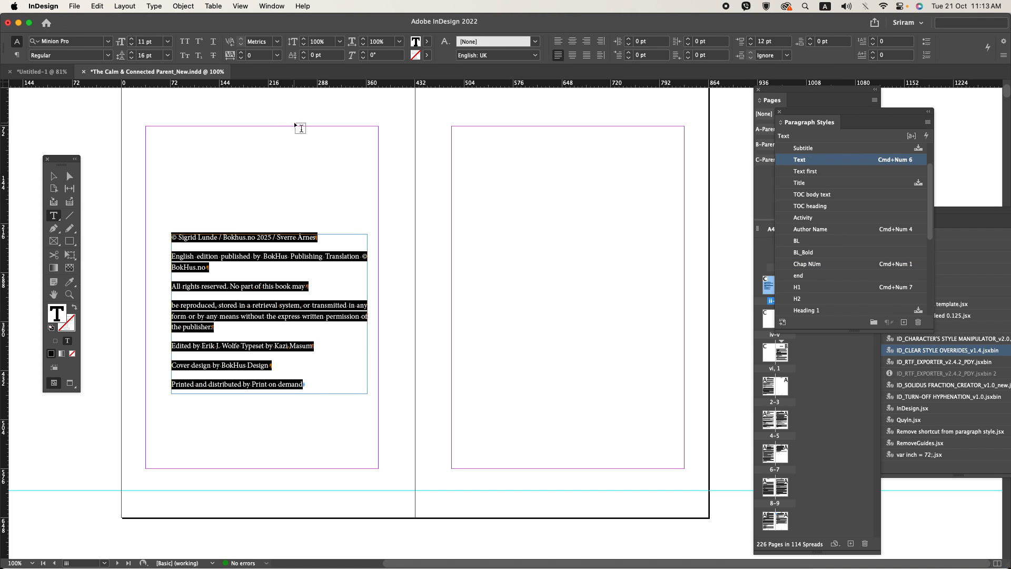
key(super+shift+c)
Step: Edit the Text paragraph style and set its font family to Adobe Garamond Pro
right_click(801, 161)
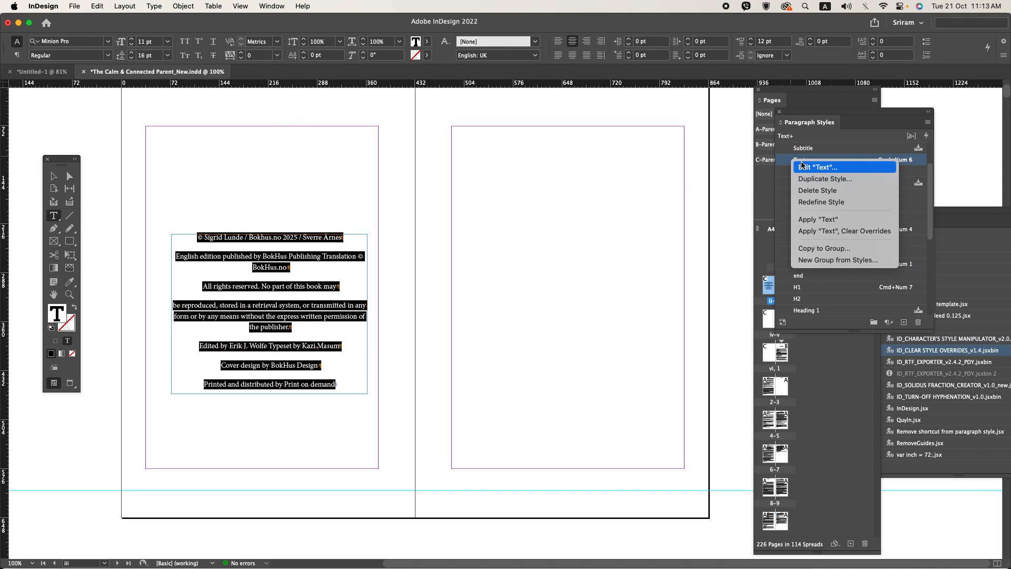
click(801, 166)
click(311, 136)
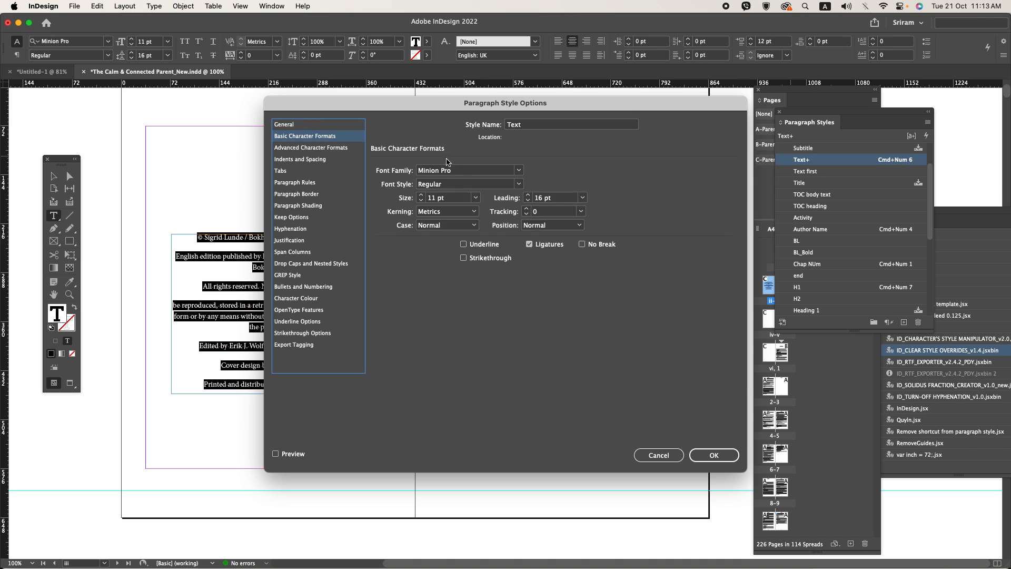
click(418, 170)
text(Apple Color Emoji)
key(Tab)
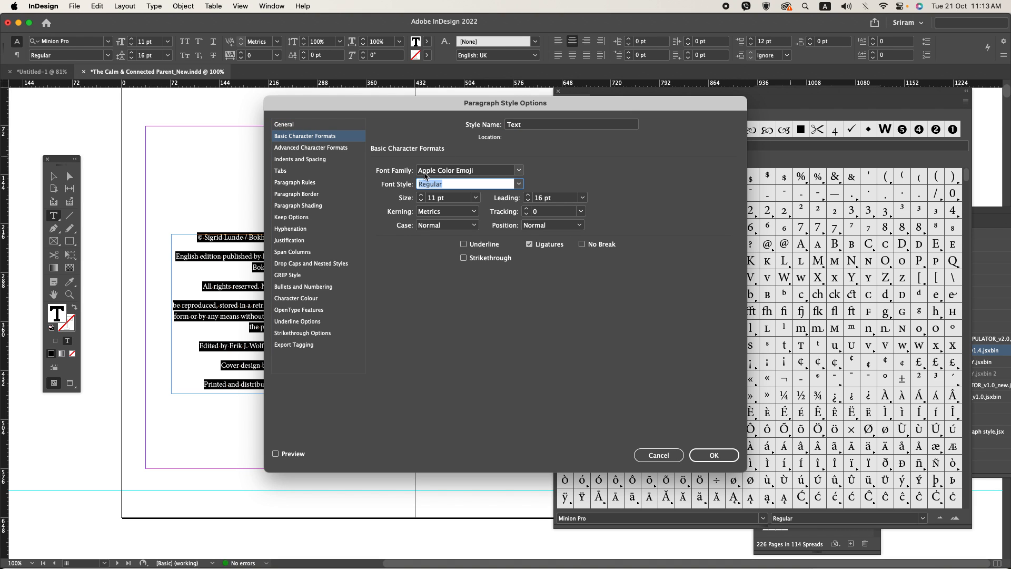
click(424, 172)
text(dobe Garamond Pro)
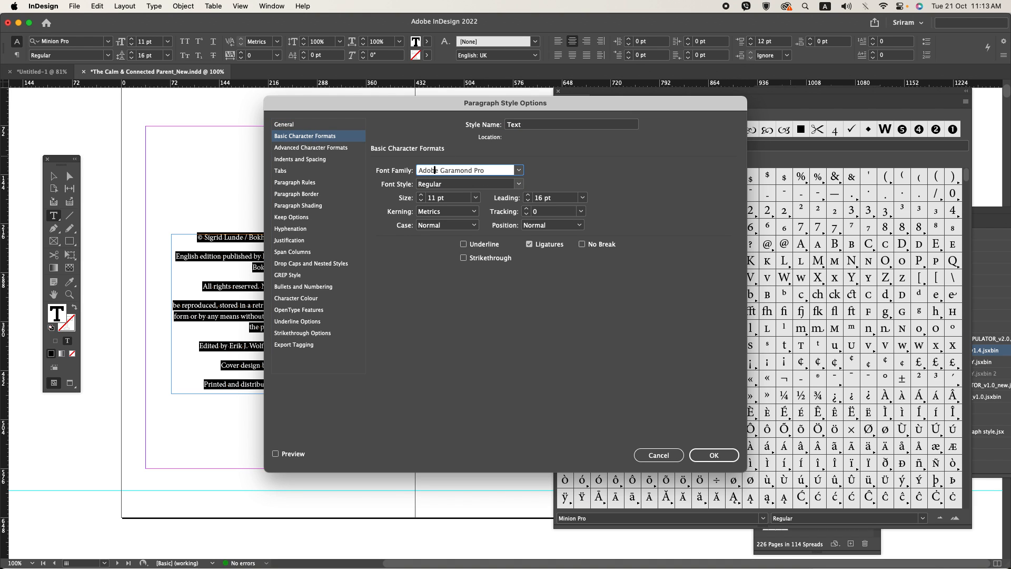
Step: Set the Text style's leading to 14 pt, apply the style changes and deselect the copyright text
key(Tab)
key(Tab)
key(Tab)
key(Tab)
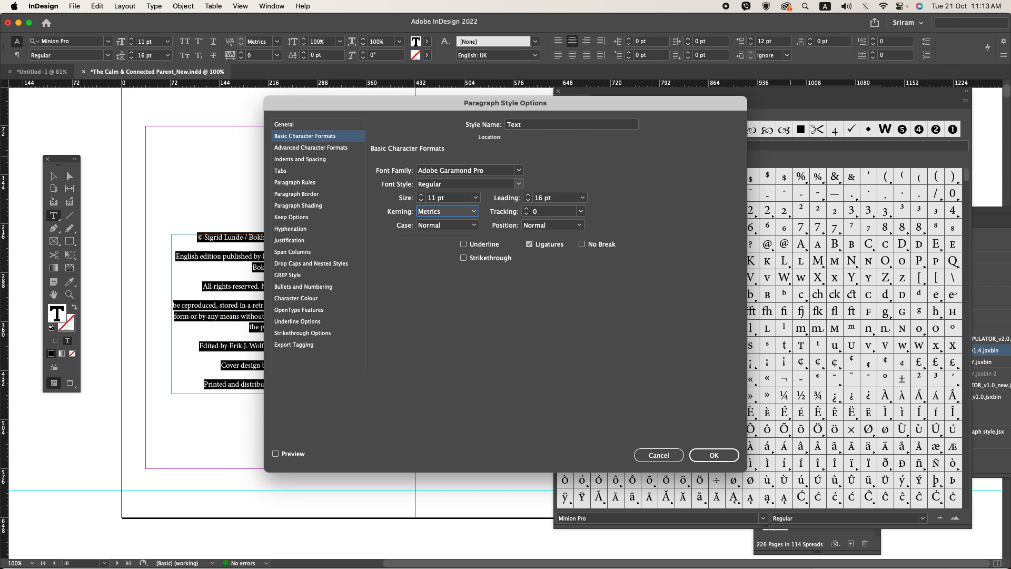
key(shift+Tab)
text(14)
key(Return)
click(233, 285)
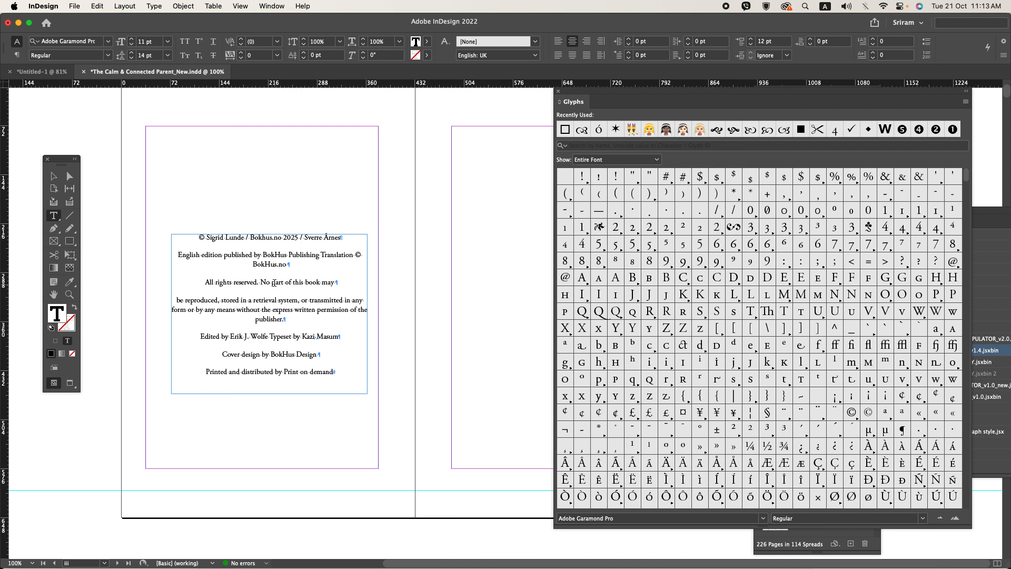
Step: Check the paragraph spacing in the reference PDF and set the “English edition published” paragraph's space before to 3 pt
key(super+Tab)
key(super+Tab)
key(super+equal)
key(super+Tab)
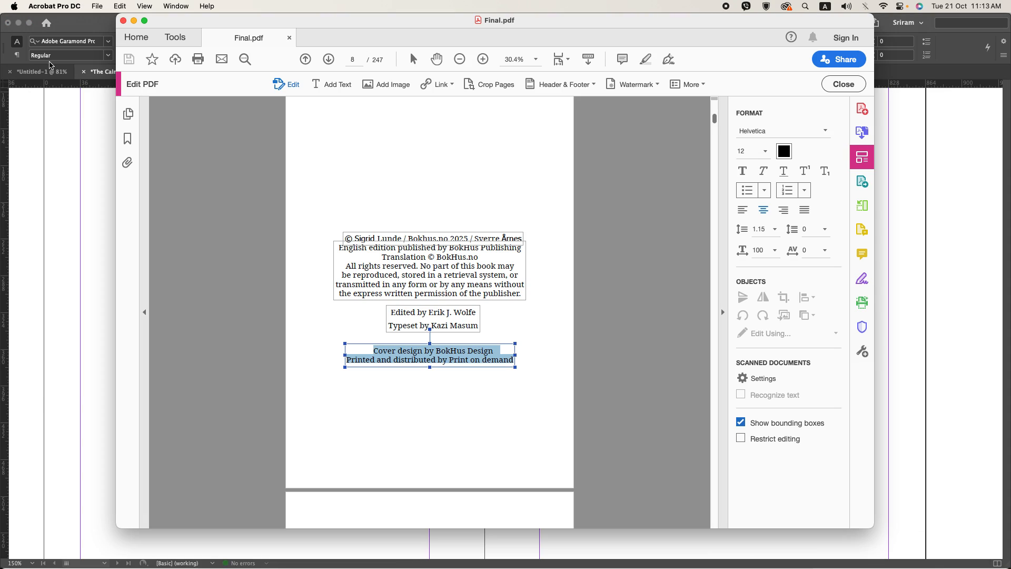
key(super+Tab)
click(213, 248)
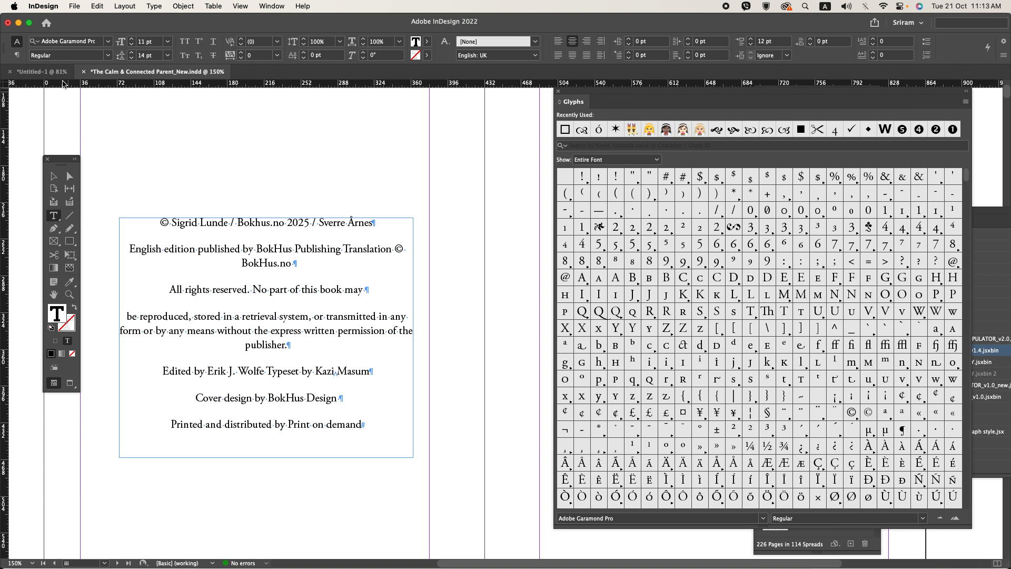
click(17, 55)
click(216, 41)
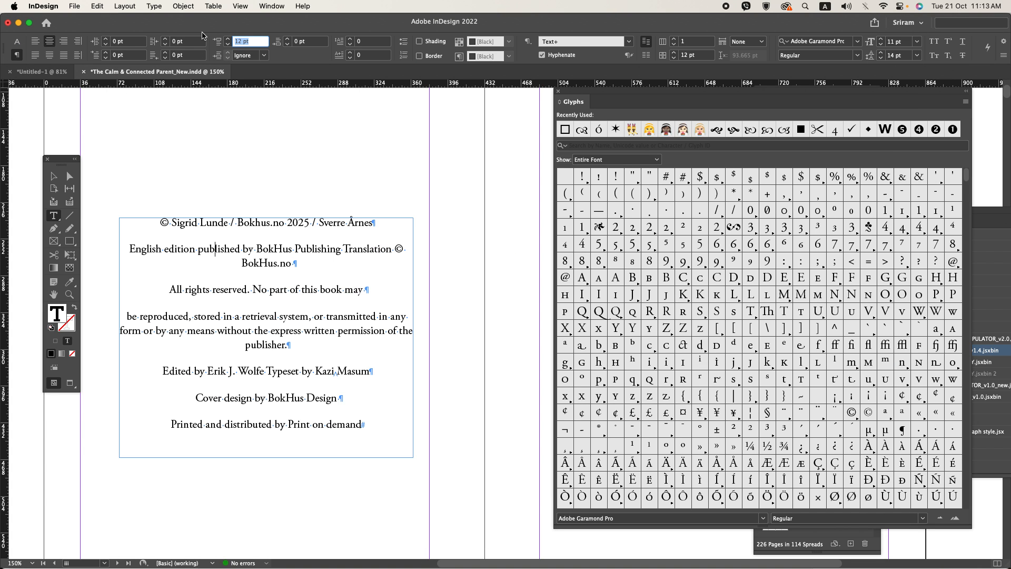
text(0)
key(Return)
Step: Set the space before to 3 pt for the paragraphs from “All rights reserved” through “Printed and distributed by Print on demand”
key(super+Tab)
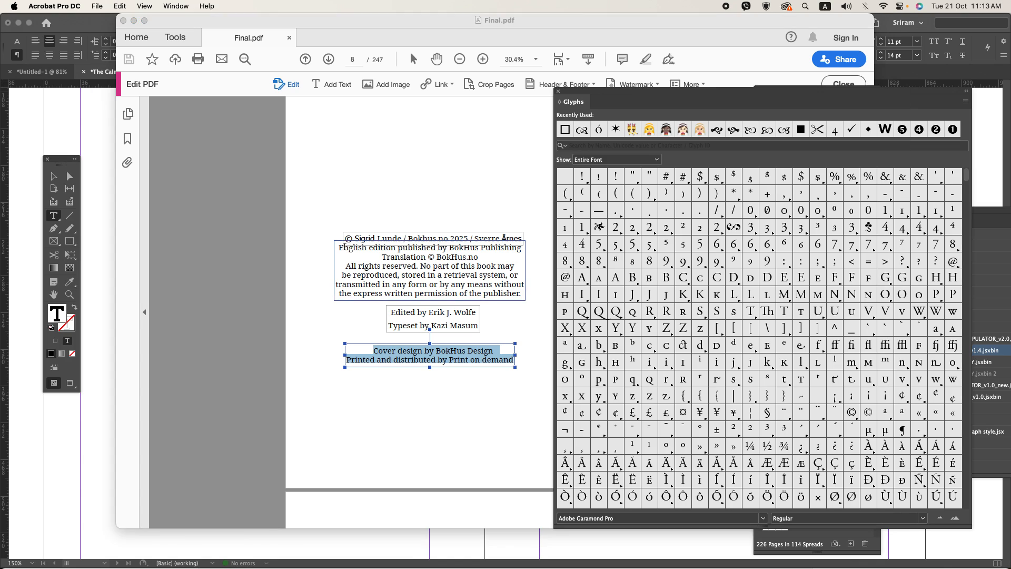
key(super+Tab)
drag(271, 281, 332, 419)
click(260, 43)
text(0)
key(Return)
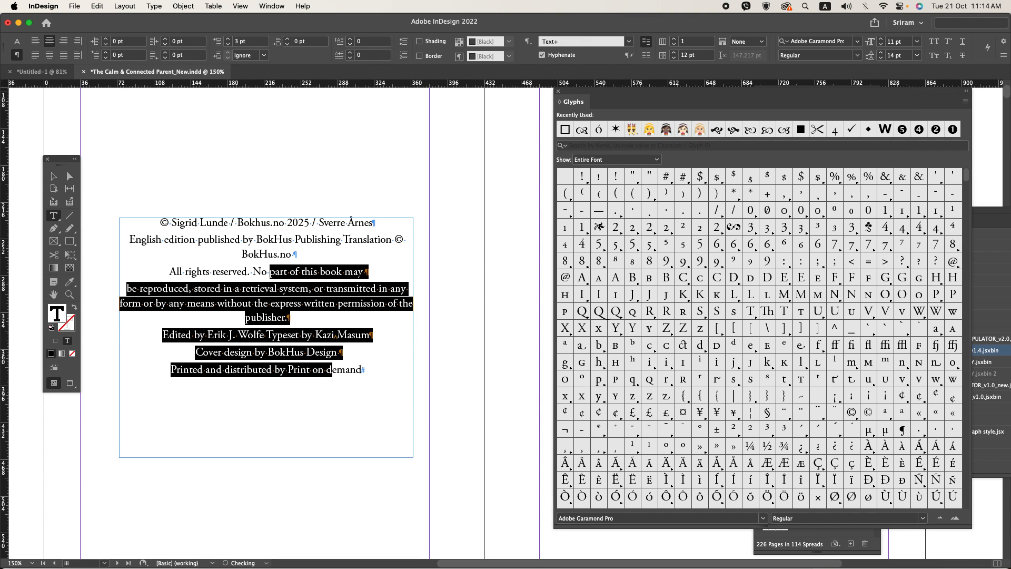
Step: Check the credits layout in the reference PDF and split the “Typeset by” credit into its own paragraph on the copyright page
key(super+Tab)
key(super+Tab)
click(306, 322)
key(super+Tab)
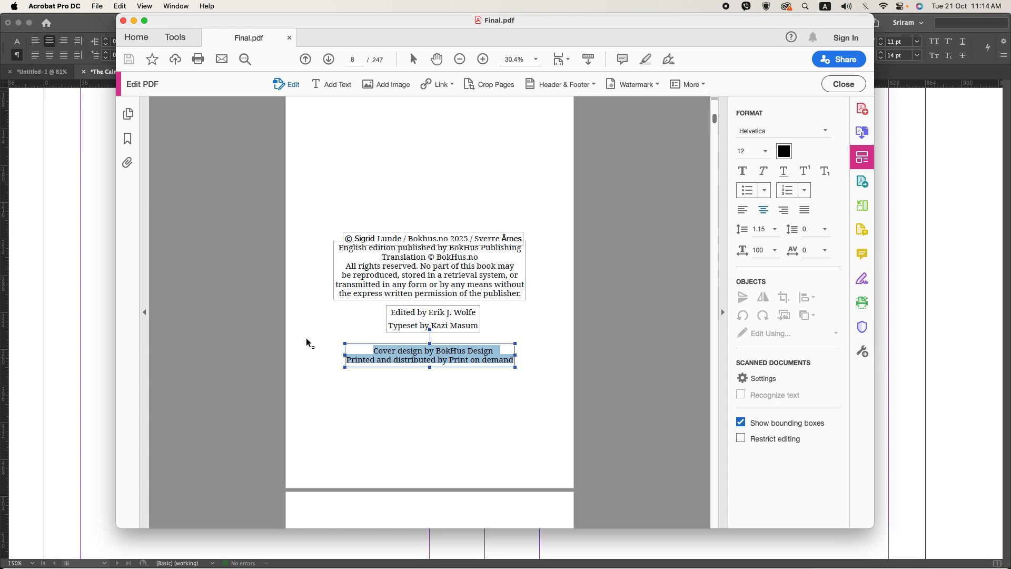
key(super+Tab)
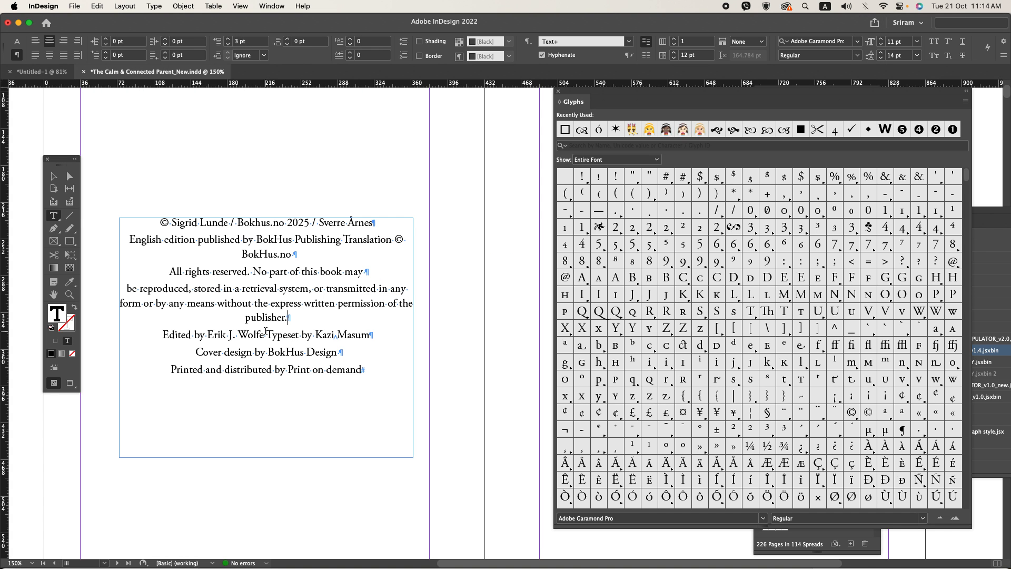
key(shift+Right)
key(Return)
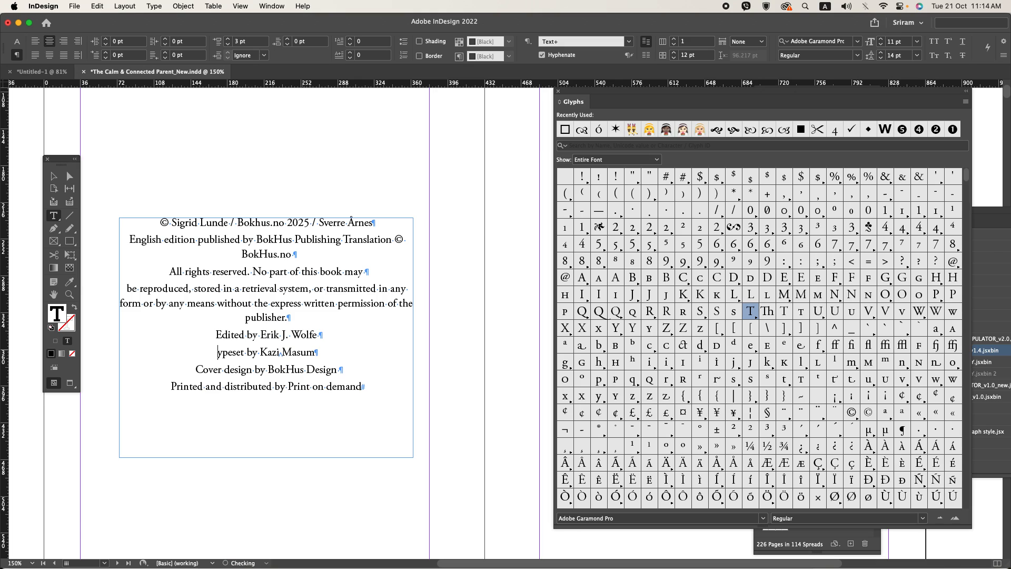
Step: Set the “Edited by” paragraph's space before to 12 pt and the typesetting credit's space after to 12 pt
click(217, 41)
text(12)
key(Return)
click(314, 364)
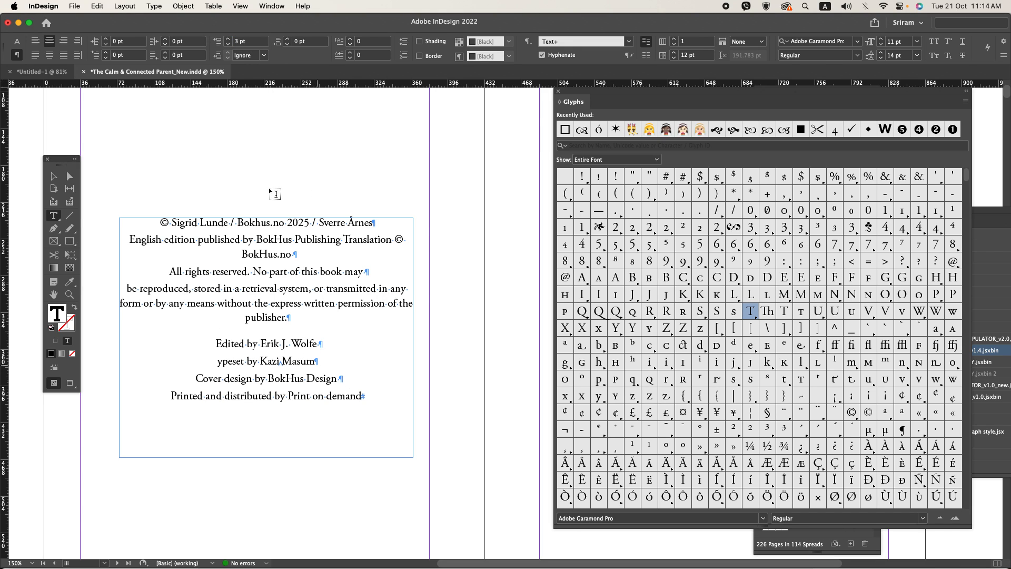
click(308, 42)
text(12)
key(Return)
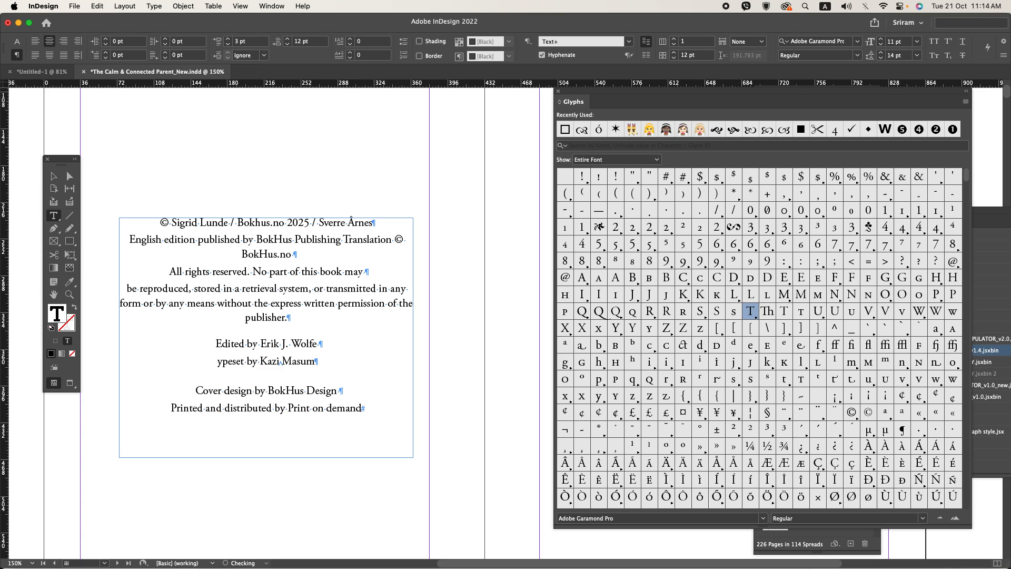
Step: Fit the copyright text frame to its content and, following the reference PDF, insert a forced line break before “Translation ©”
click(53, 176)
key(super+alt+c)
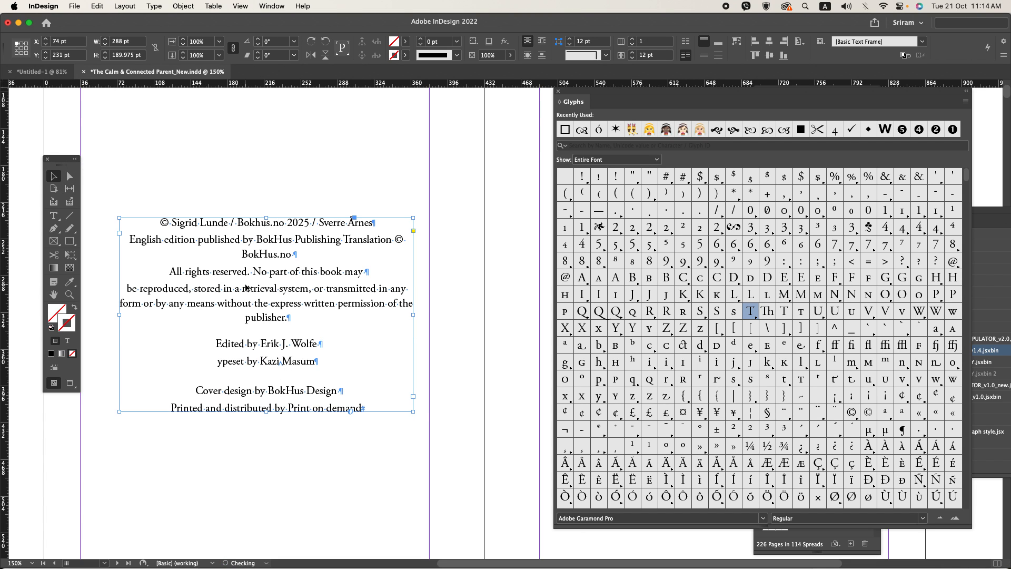
key(super+Tab)
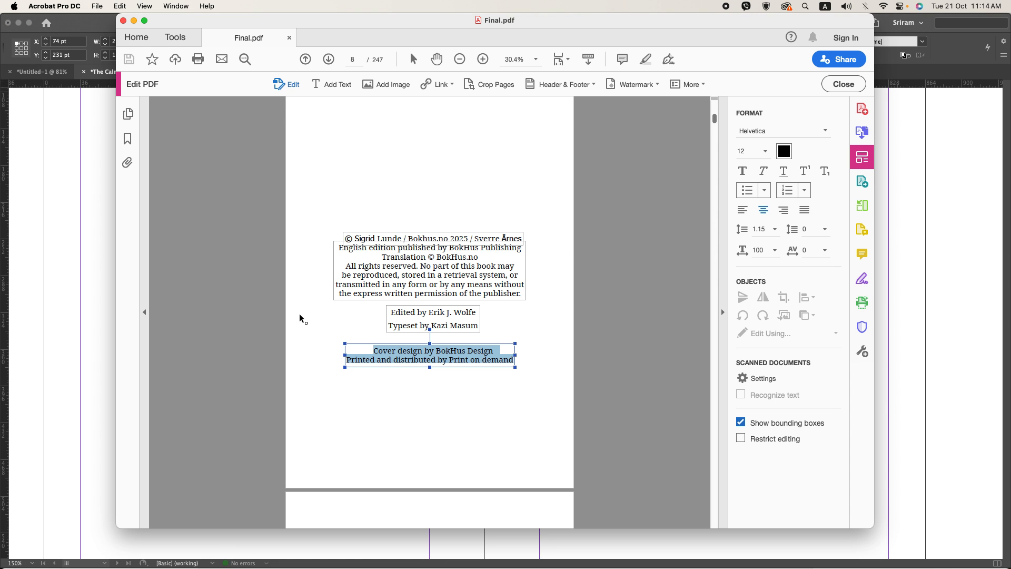
key(super+Tab)
double_click(346, 251)
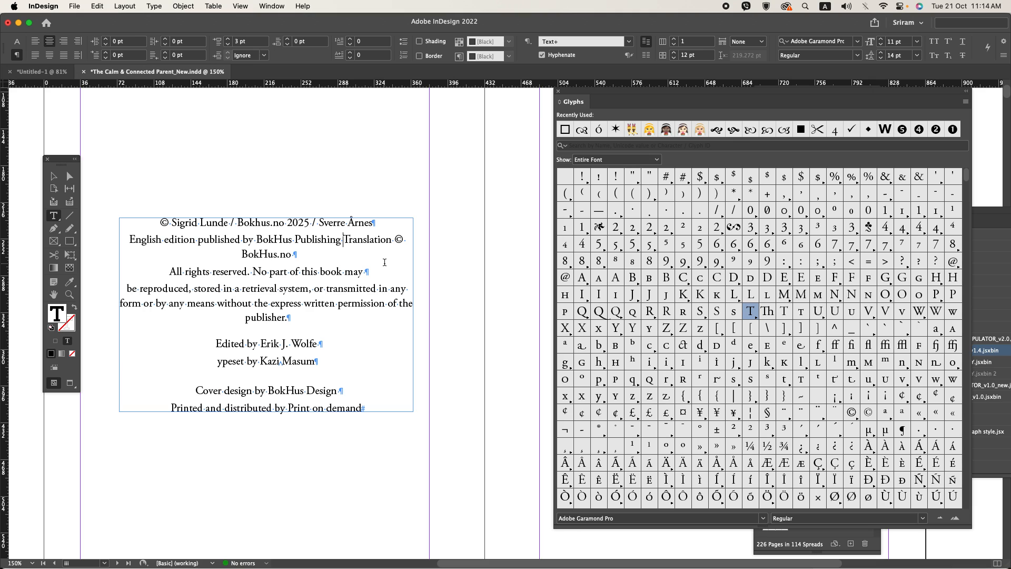
key(shift+Return)
key(super+minus)
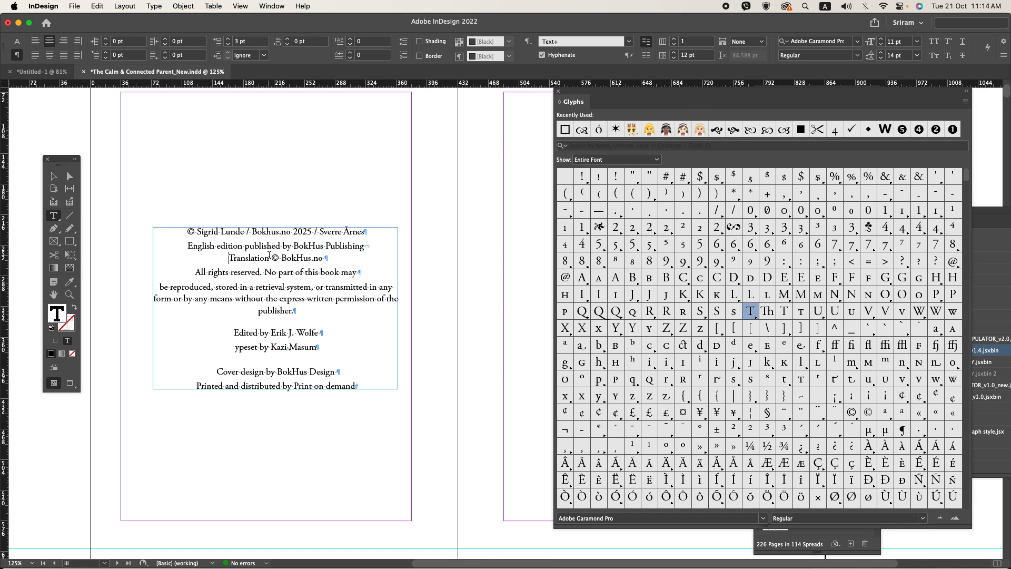
Step: Centre the copyright text frame horizontally and vertically within the page margins, close the Glyphs panel and preview the spread
click(53, 176)
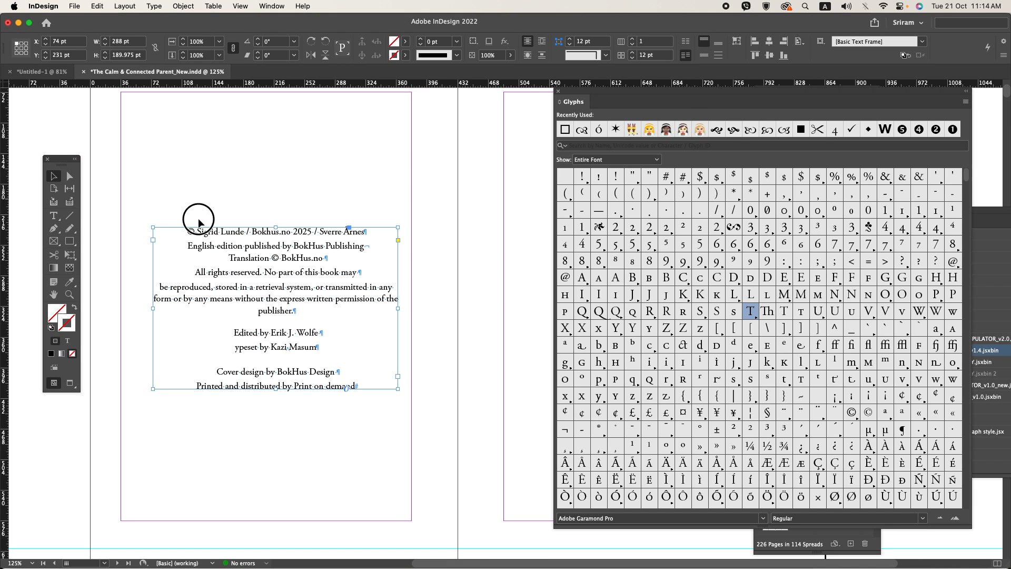
click(799, 42)
click(842, 67)
click(770, 56)
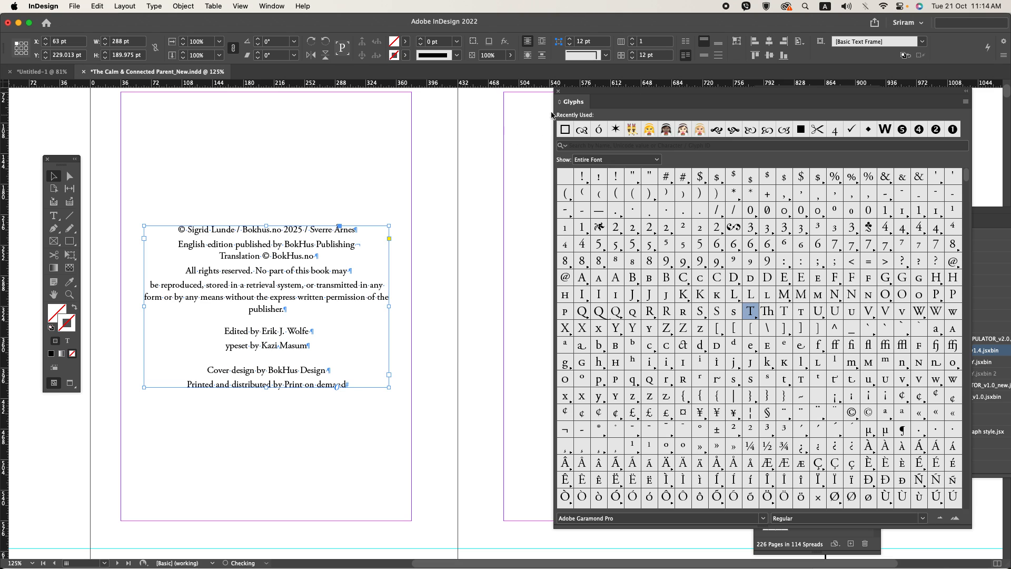
click(559, 91)
click(462, 134)
key(super+minus)
key(super+minus)
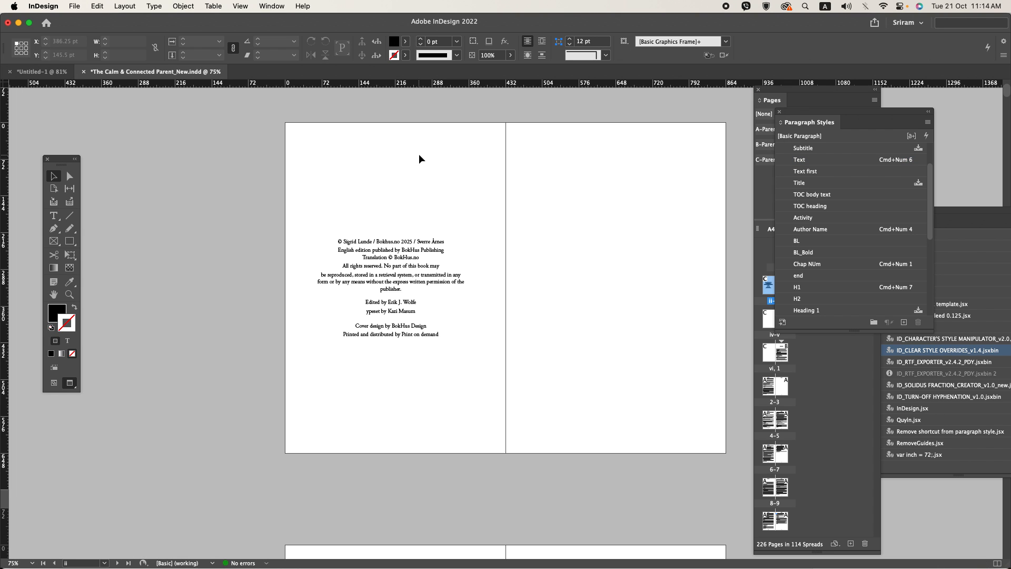
Step: Review the QR code, content note, translator's note and epigraph pages in the reference PDF and check the document's following pages
key(super+Tab)
scroll(499, 296, down, 10)
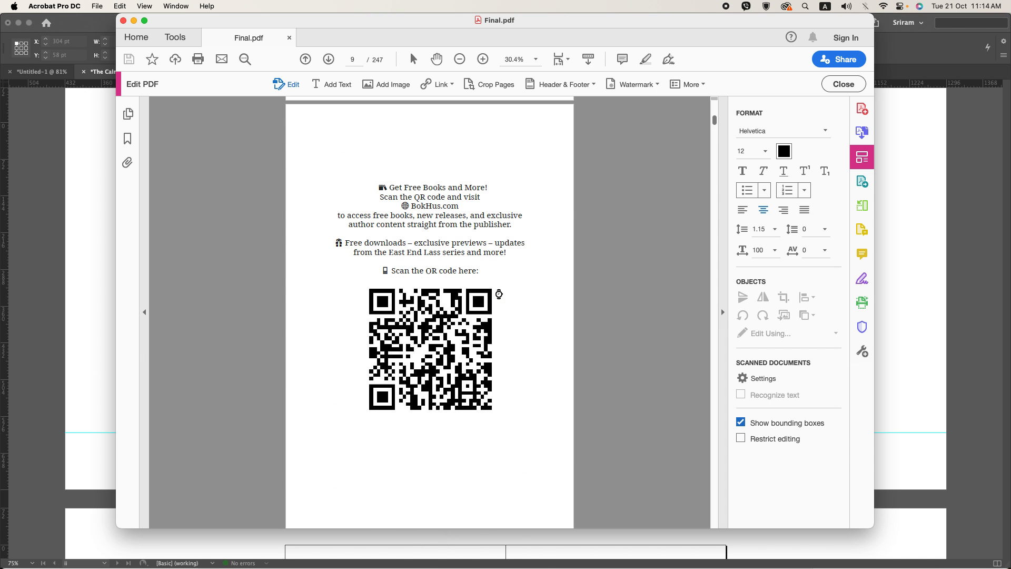
triple_click(447, 187)
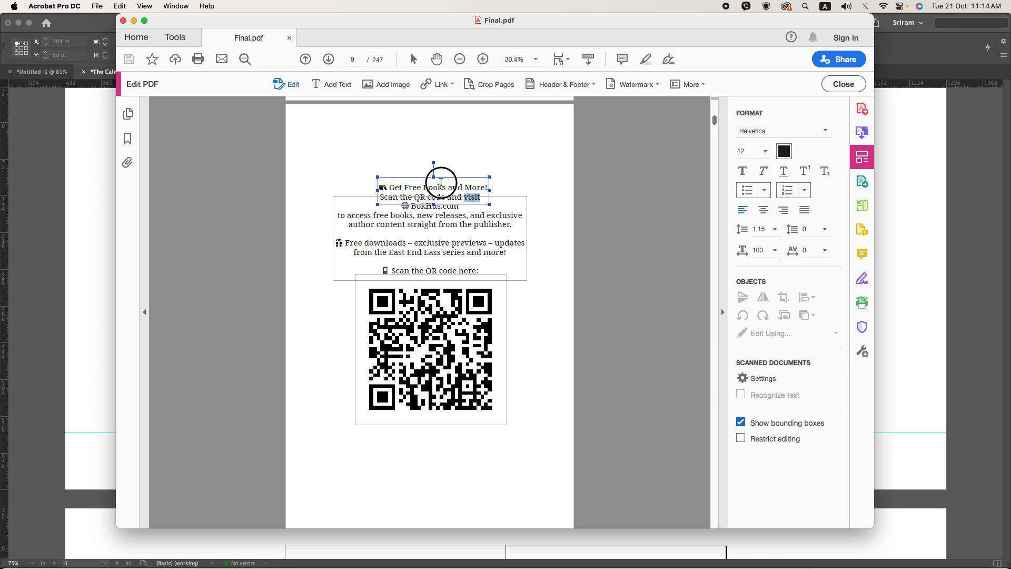
click(579, 261)
scroll(523, 302, down, 5)
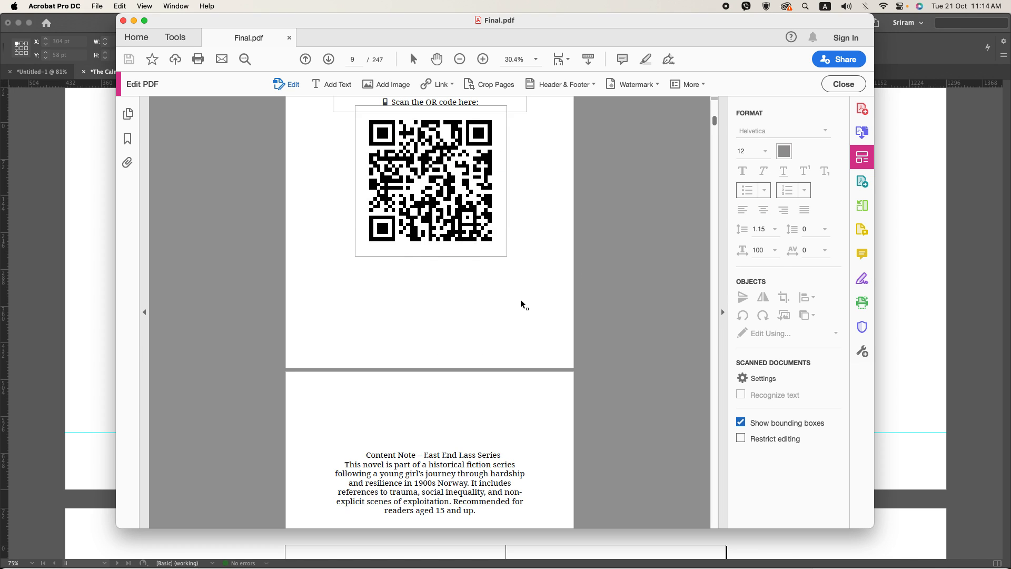
scroll(521, 300, down, 5)
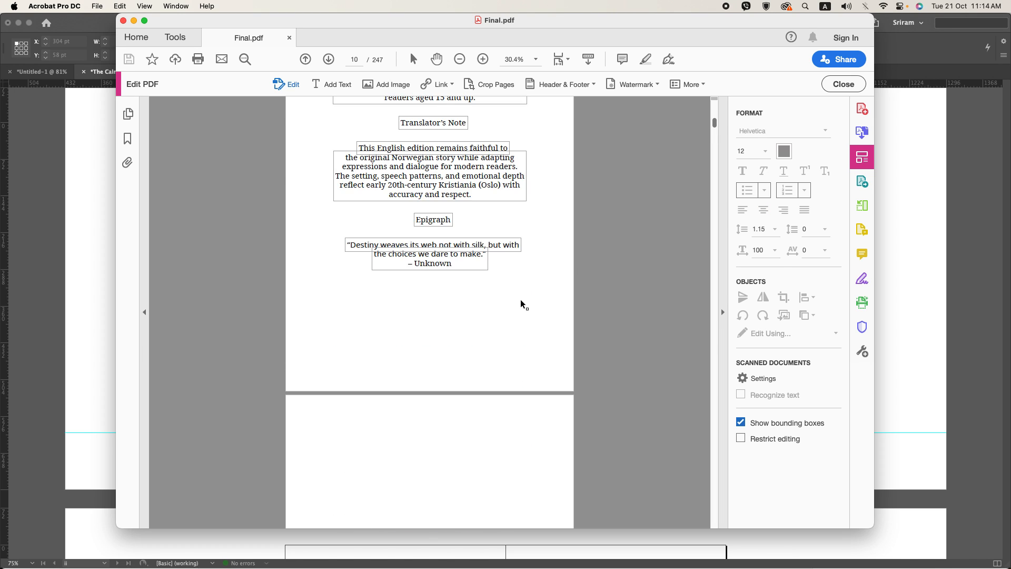
key(super+Tab)
scroll(499, 301, down, 8)
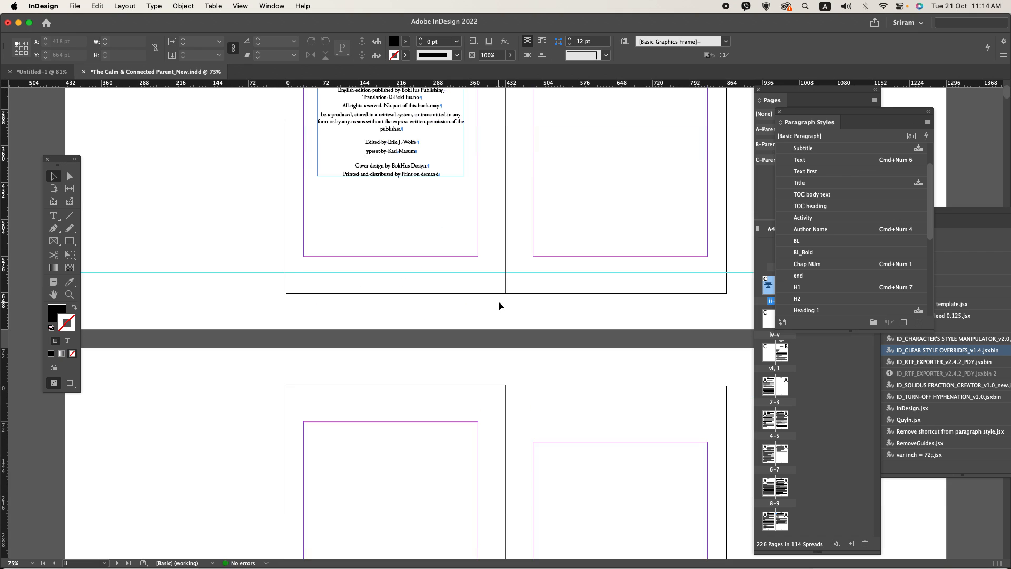
scroll(500, 300, up, 10)
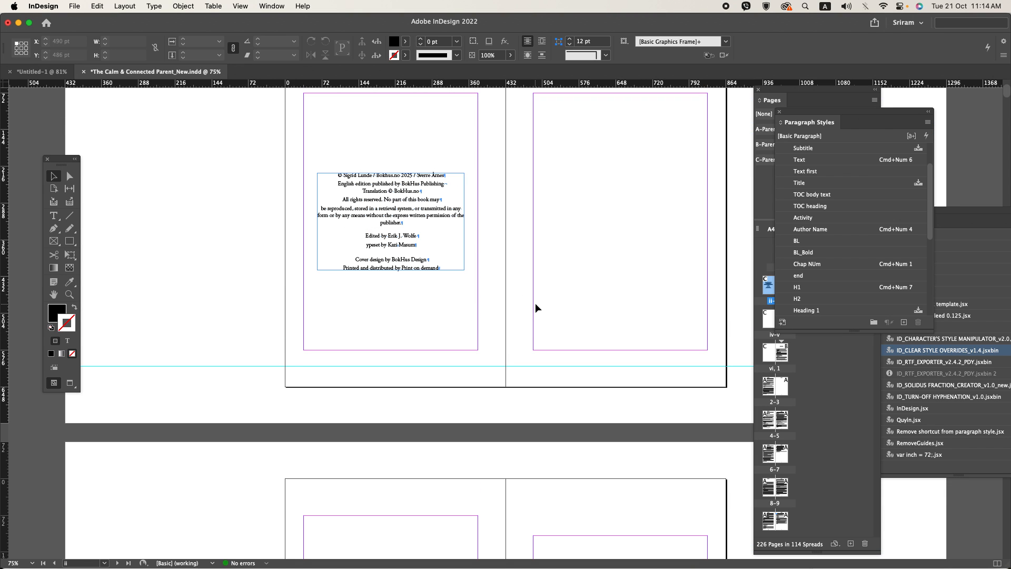
Step: Delete the blank pages iii to vi so Chapter 1 follows the copyright page, and close the Pages panel
click(773, 361)
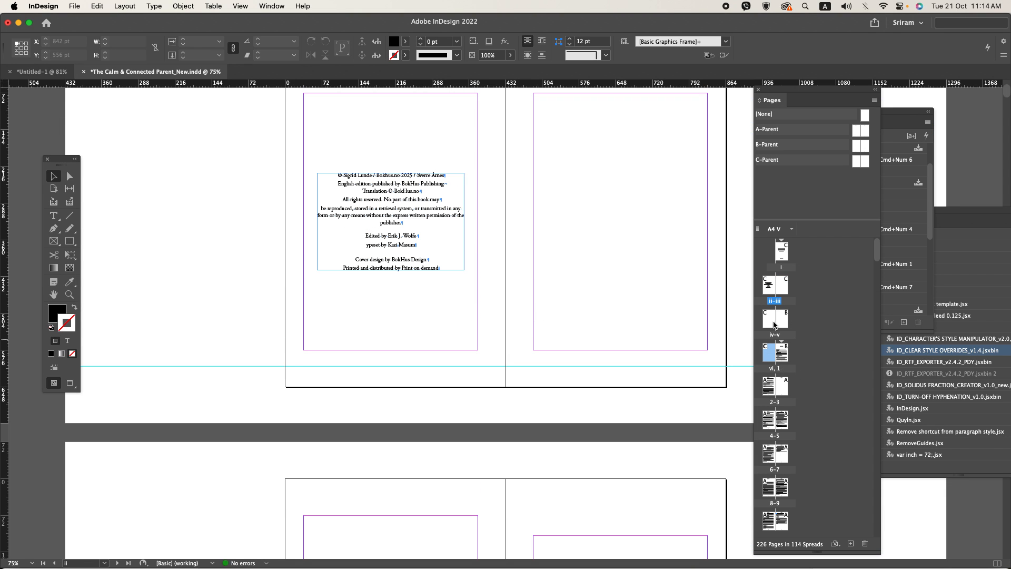
shift+click(780, 289)
right_click(785, 296)
click(816, 337)
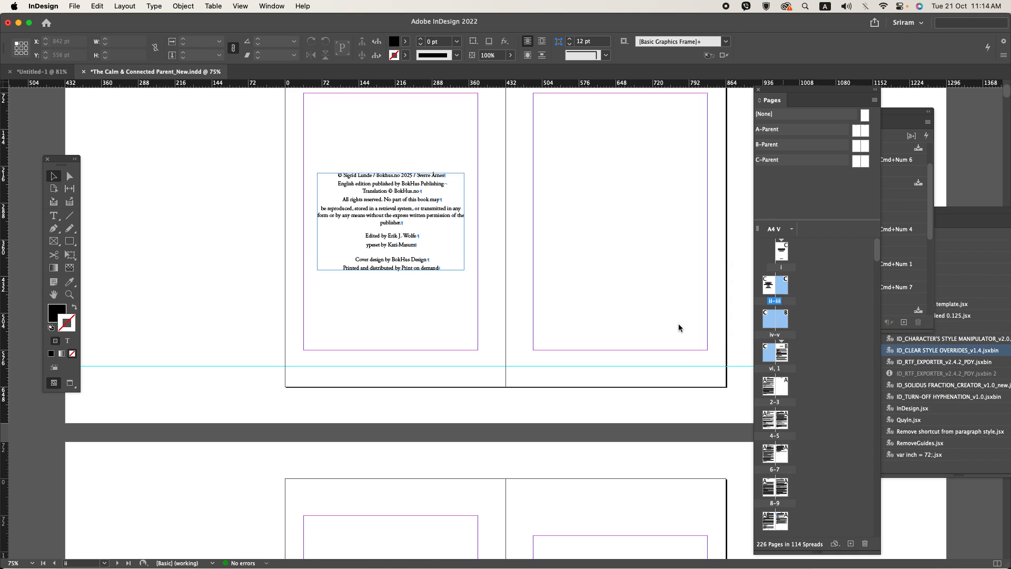
key(super+equal)
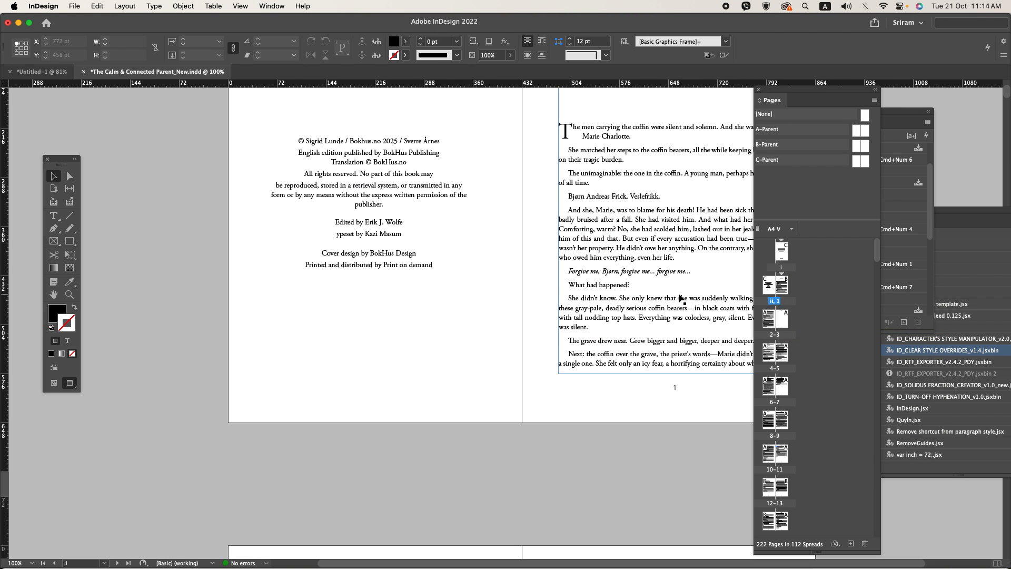
drag(701, 247, 594, 336)
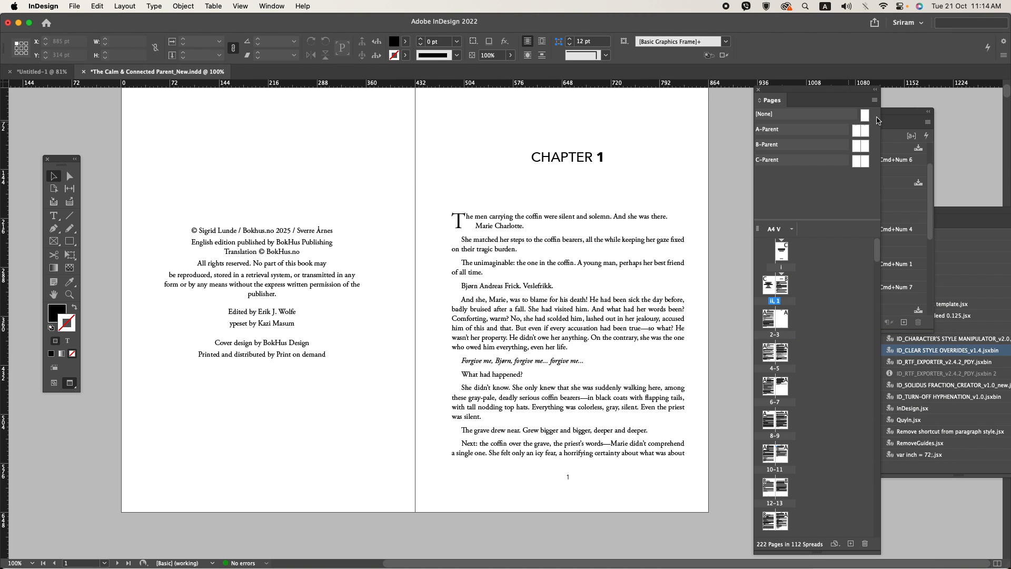
click(759, 90)
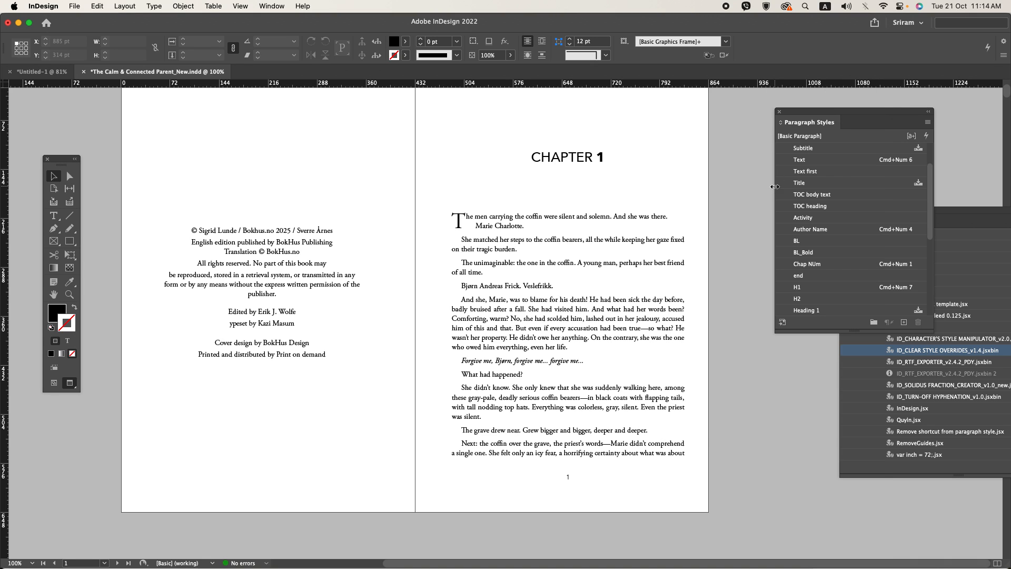
Step: Clear the overrides on the CHAPTER 1 heading, set its right indent to 0 pt and redefine the Chap NUm style
triple_click(571, 157)
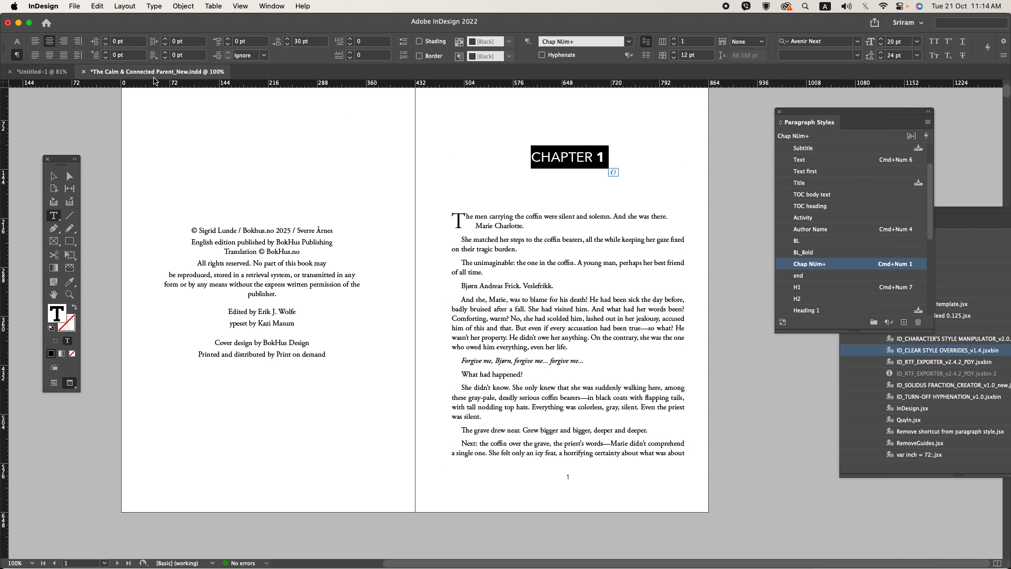
click(889, 321)
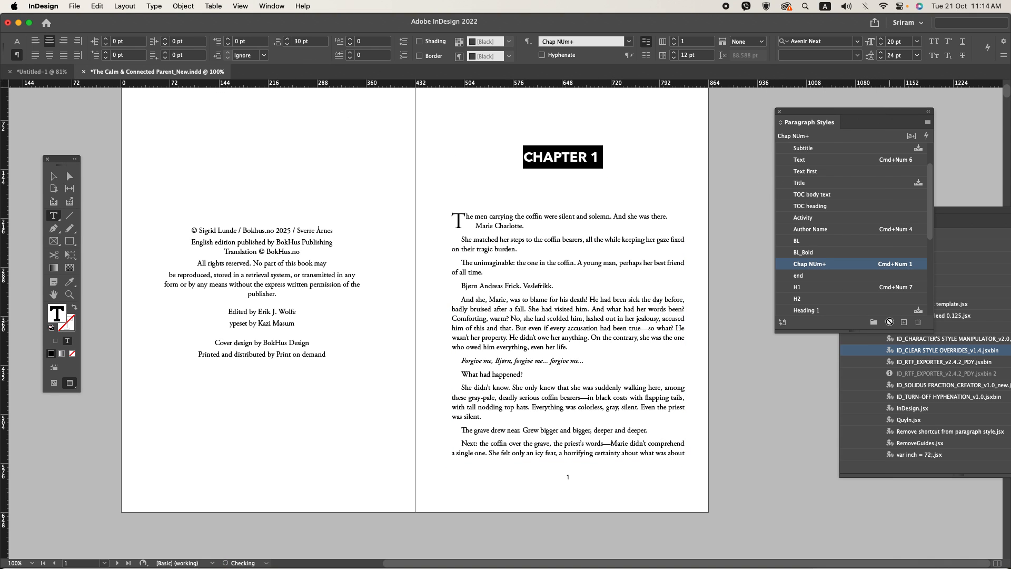
double_click(185, 45)
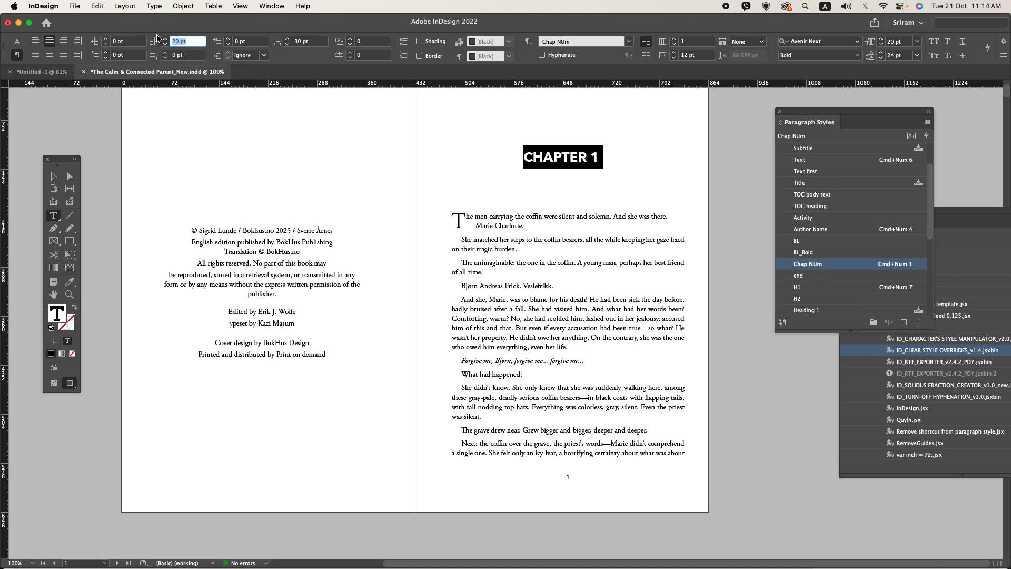
text(0)
key(Return)
right_click(803, 266)
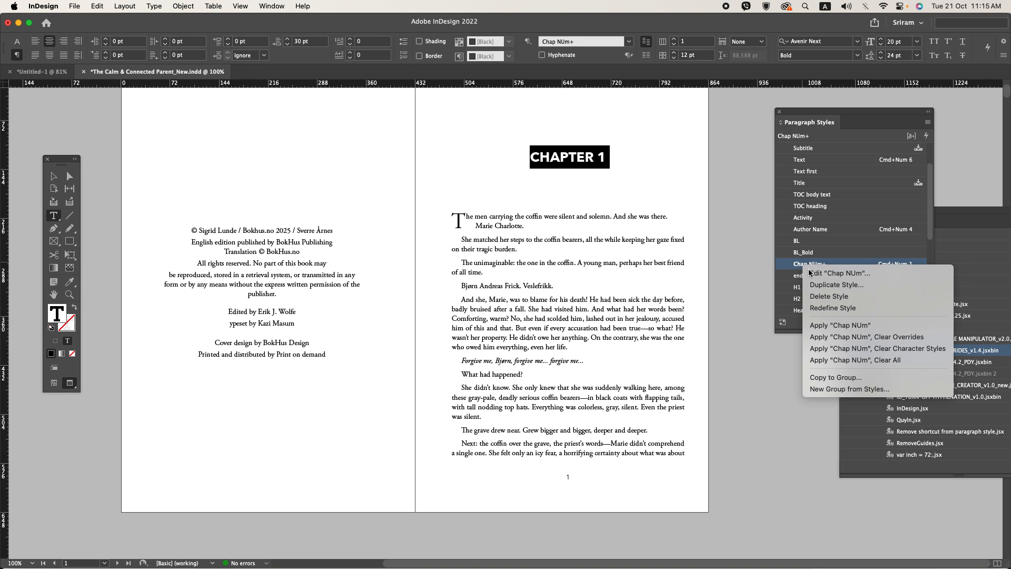
click(834, 309)
Step: Try Avenir Next Heavy as the font for the CHAPTER 1 heading
click(17, 41)
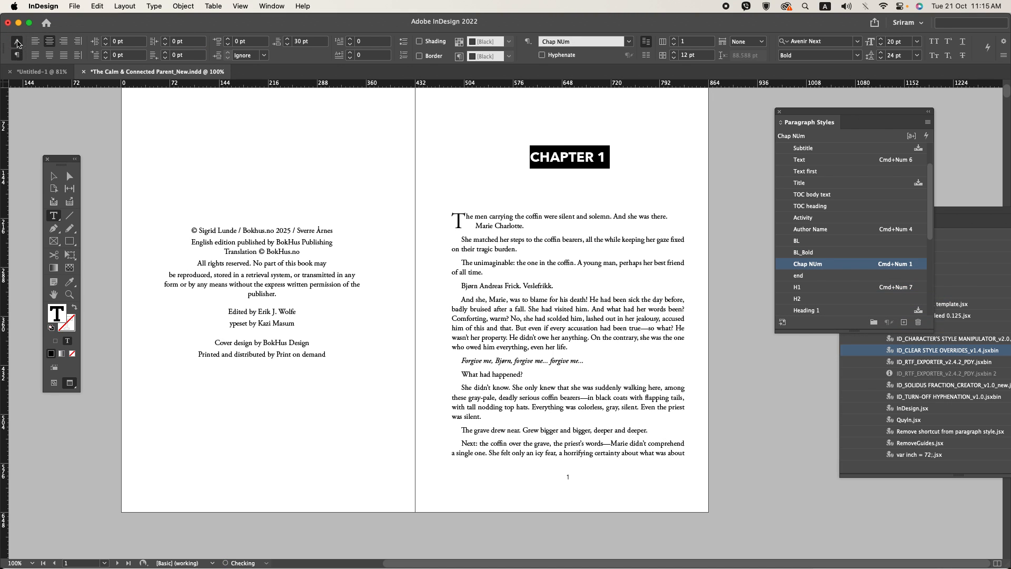
click(58, 43)
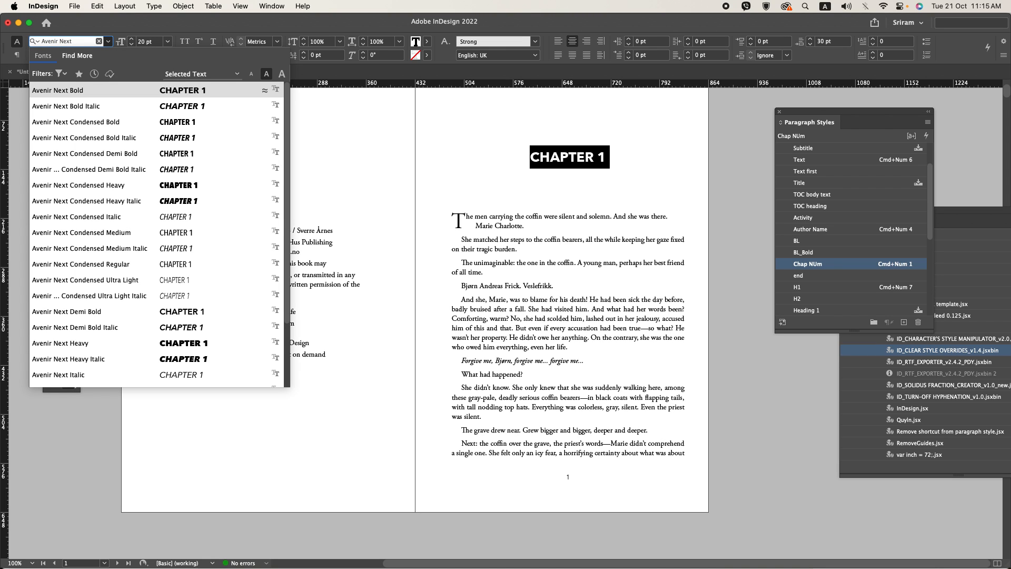
click(110, 347)
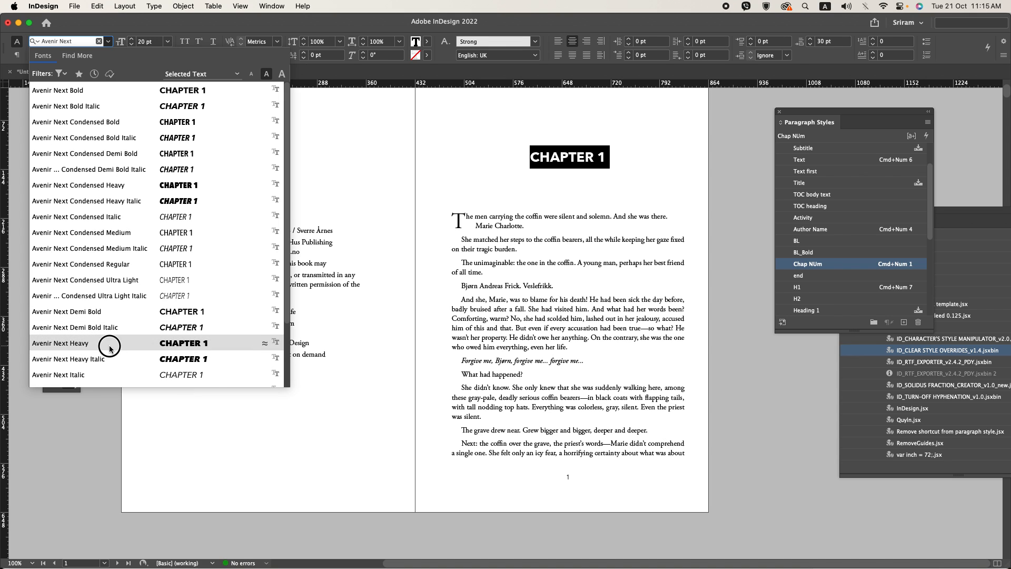
key(Right)
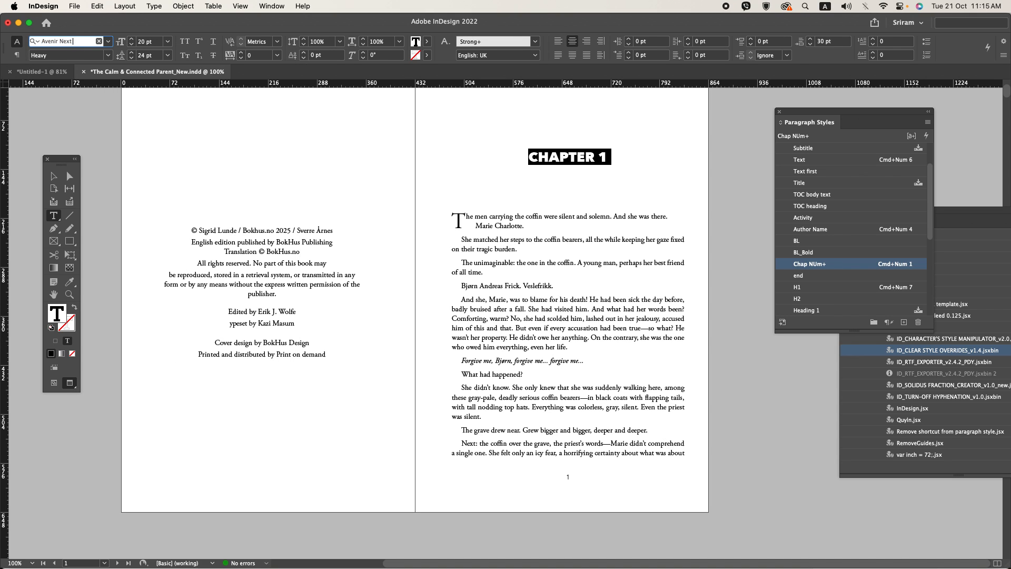
Step: Set the font of the CHAPTER 1 heading to Avenir LT Std 95 Black
key(BackSpace)
key(BackSpace)
key(BackSpace)
key(BackSpace)
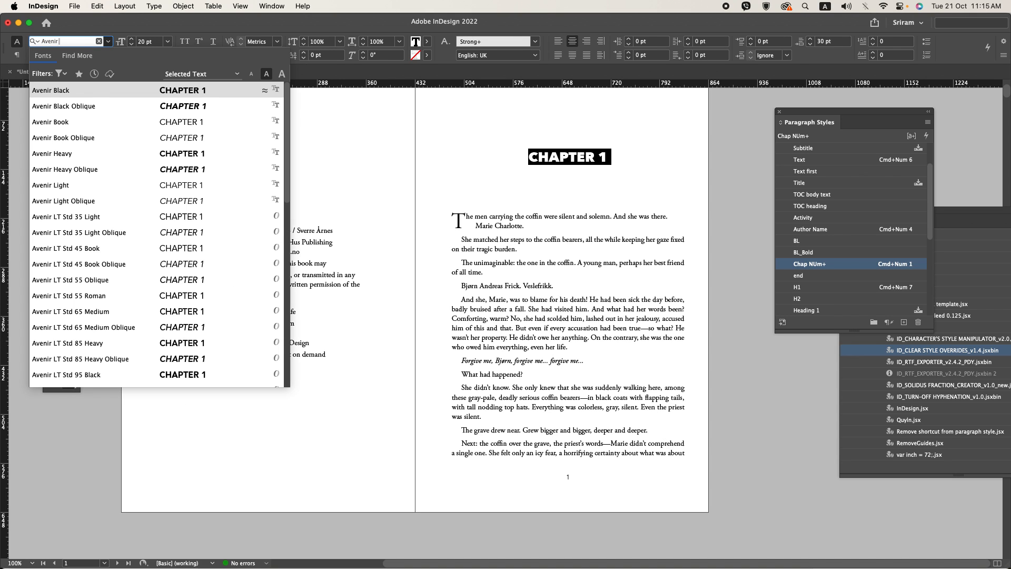
text(l)
key(Down)
key(Down)
key(Down)
key(Down)
key(Down)
key(Down)
key(Down)
key(Down)
key(Down)
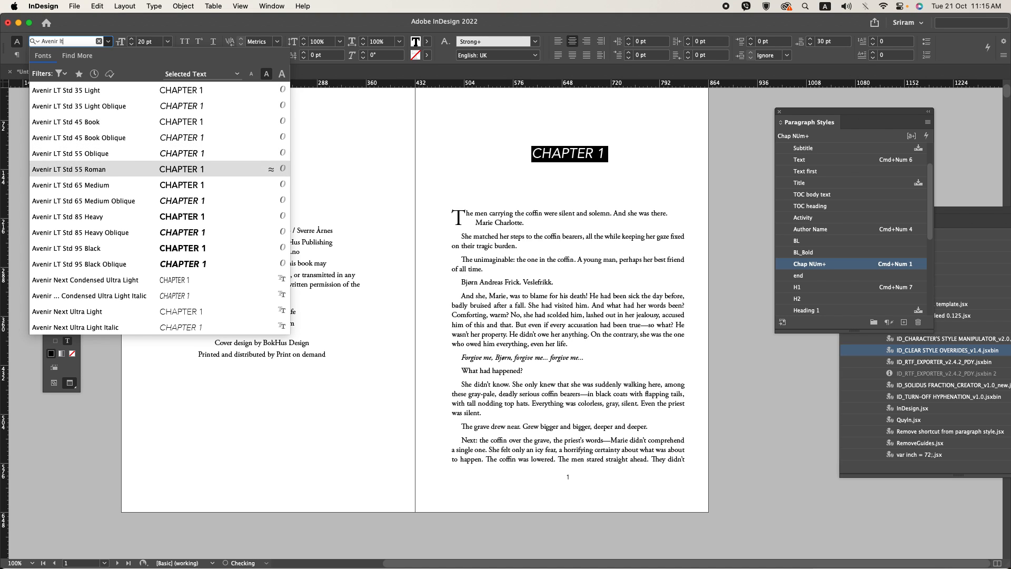
key(Up)
key(Up)
key(Up)
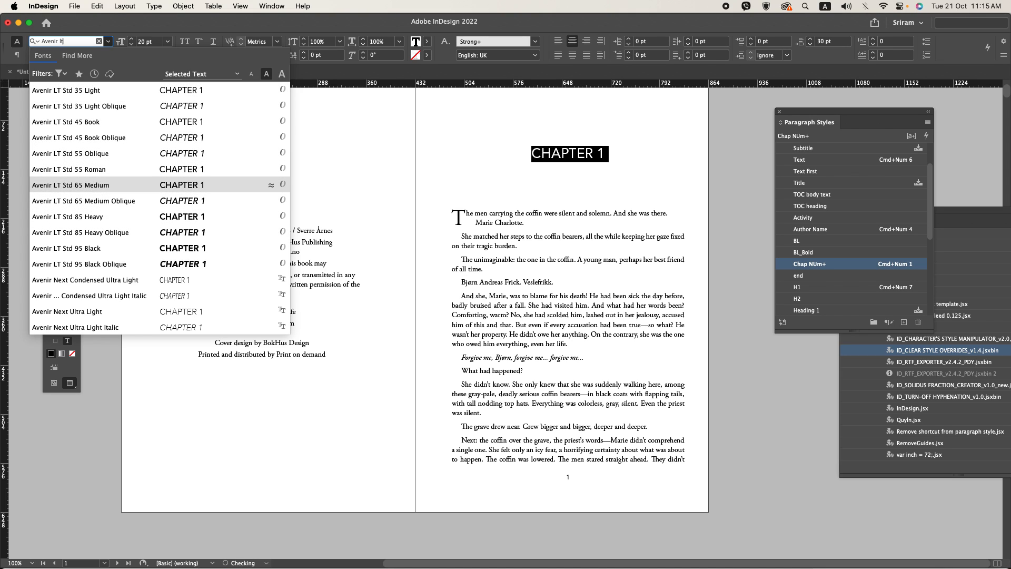
key(Down)
key(Down)
key(Down)
key(Down)
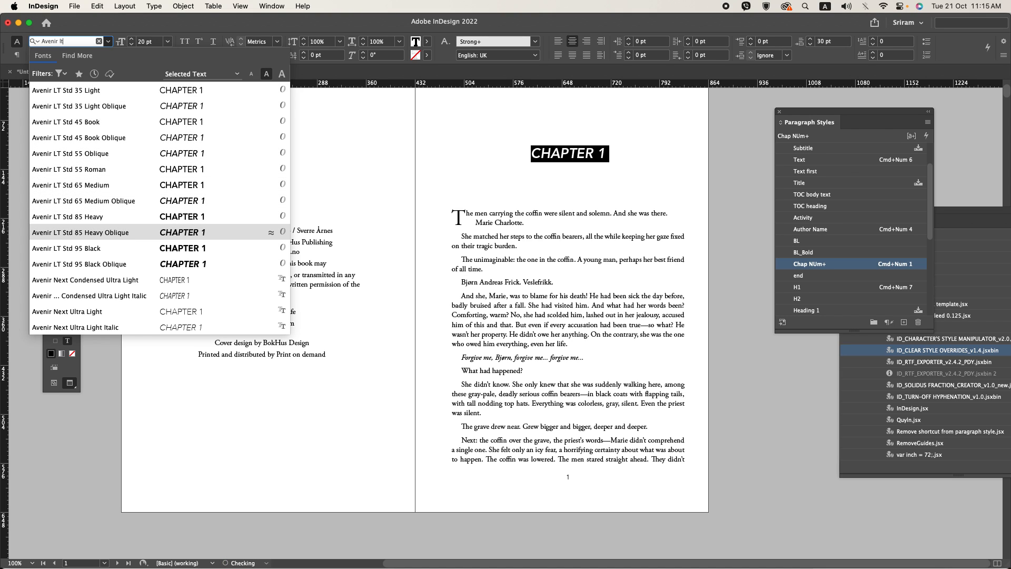
key(Return)
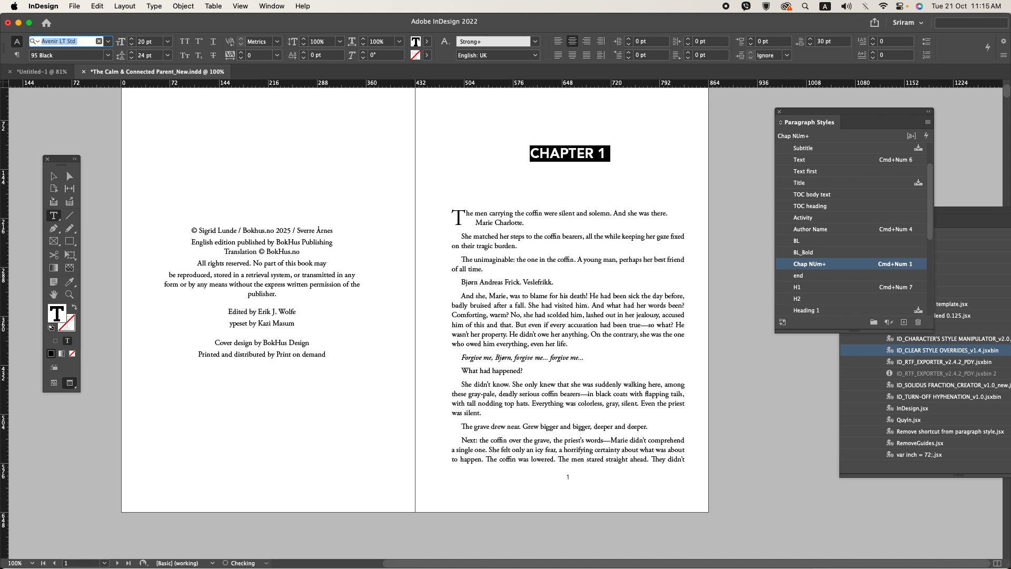
Step: Redefine the Chap NUm paragraph style from the restyled CHAPTER 1 heading and save the document
right_click(798, 265)
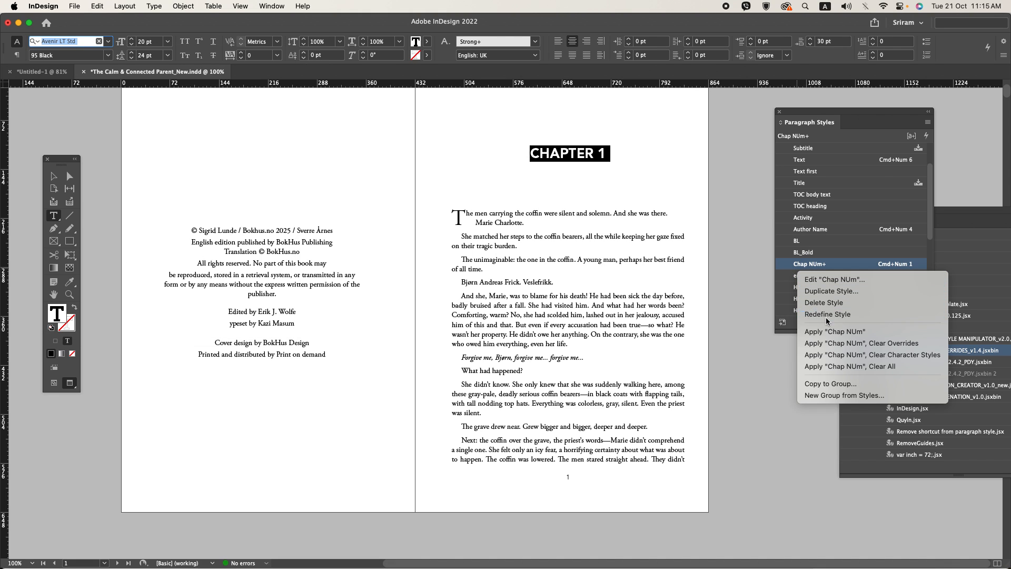
click(743, 271)
click(735, 267)
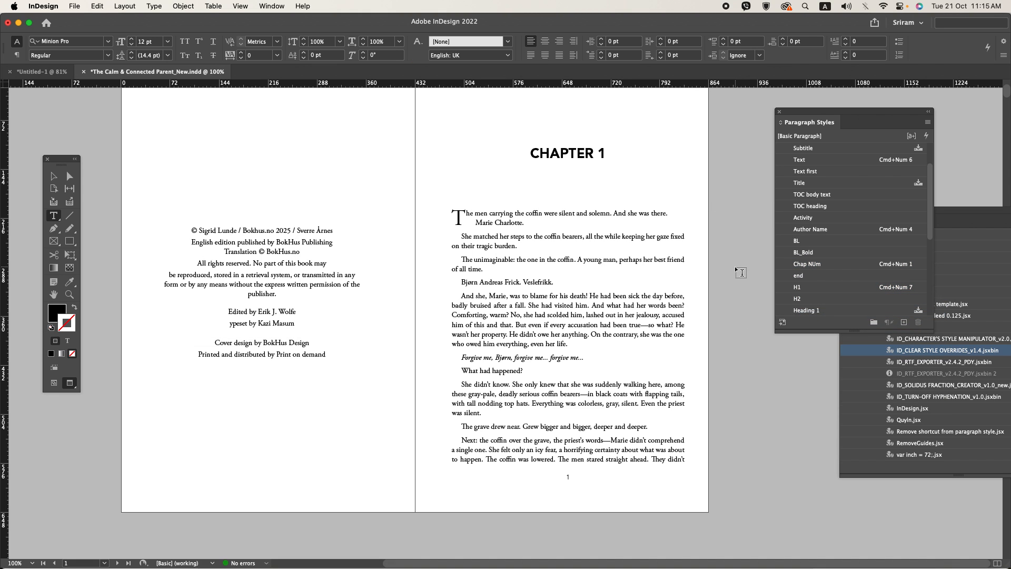
key(super+s)
Step: Switch from preview to the normal display on the spread where Chapter 1 ends, pages 6 and 7
scroll(736, 265, down, 10)
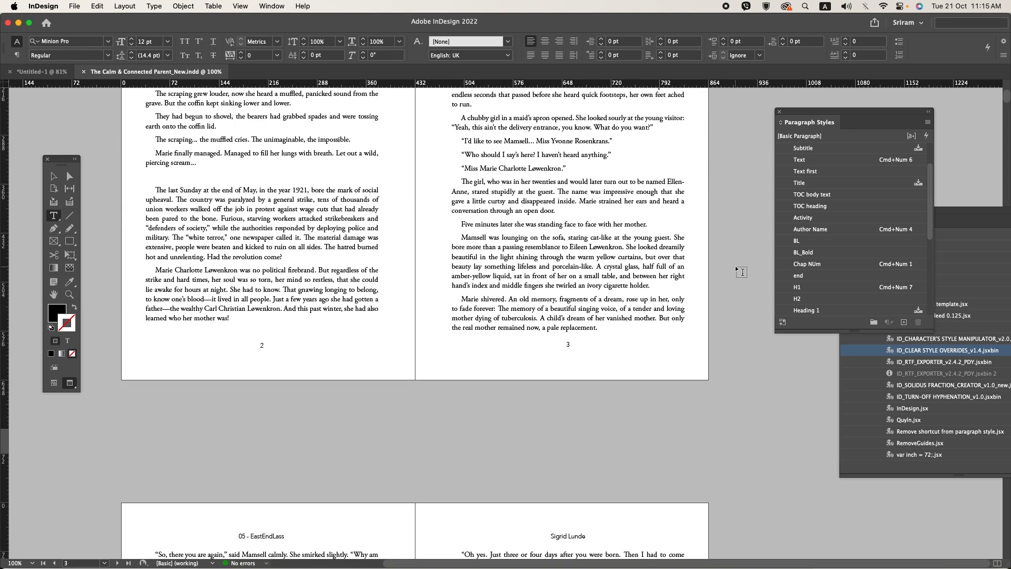
scroll(735, 265, down, 20)
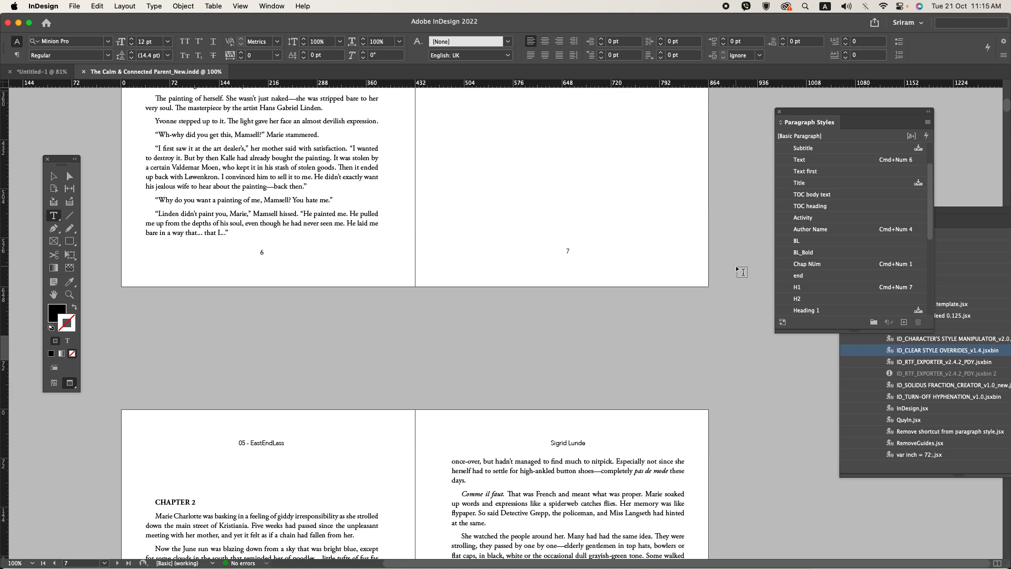
scroll(736, 267, up, 3)
key(w)
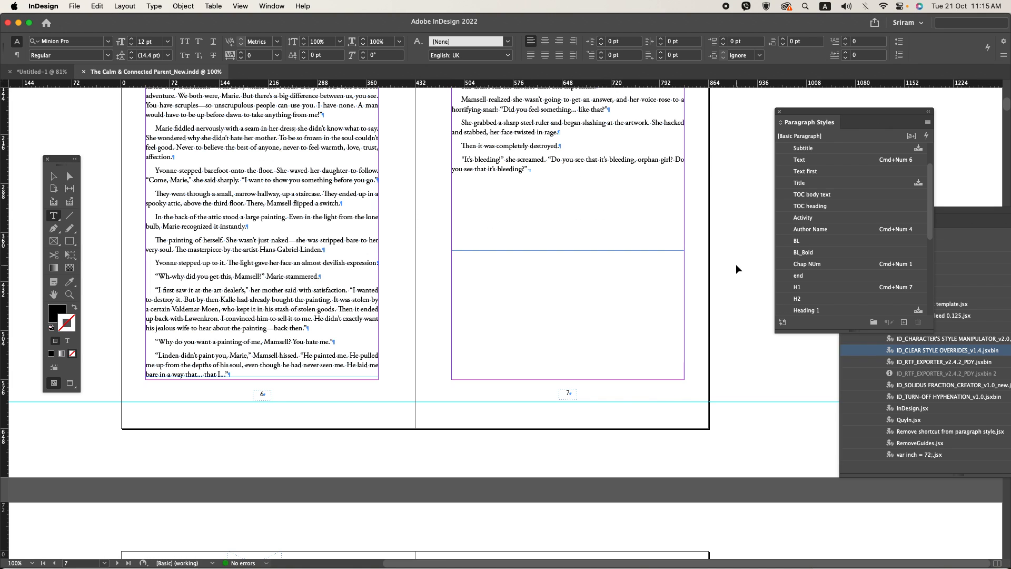
Step: Export pages i-7 as a print PDF named Sample.pdf in the Paperback sample folder and show the background tasks
key(super+e)
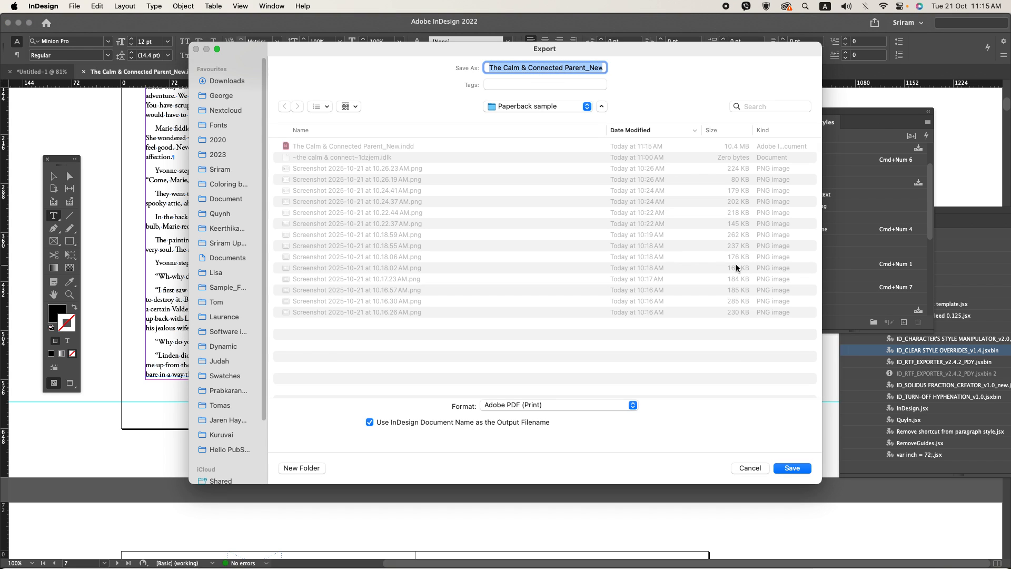
text(Sampl.pdf)
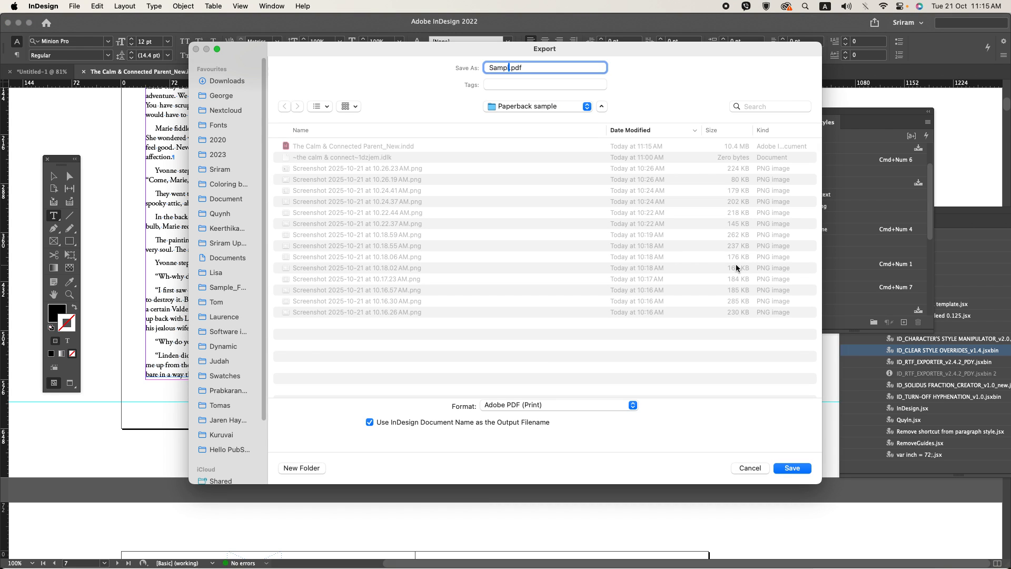
key(Return)
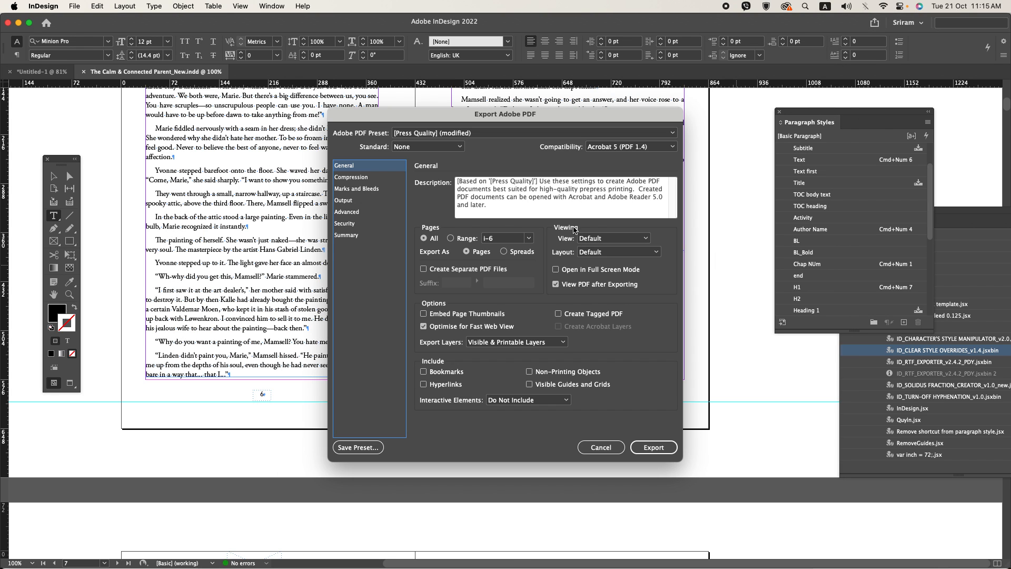
drag(503, 239, 450, 233)
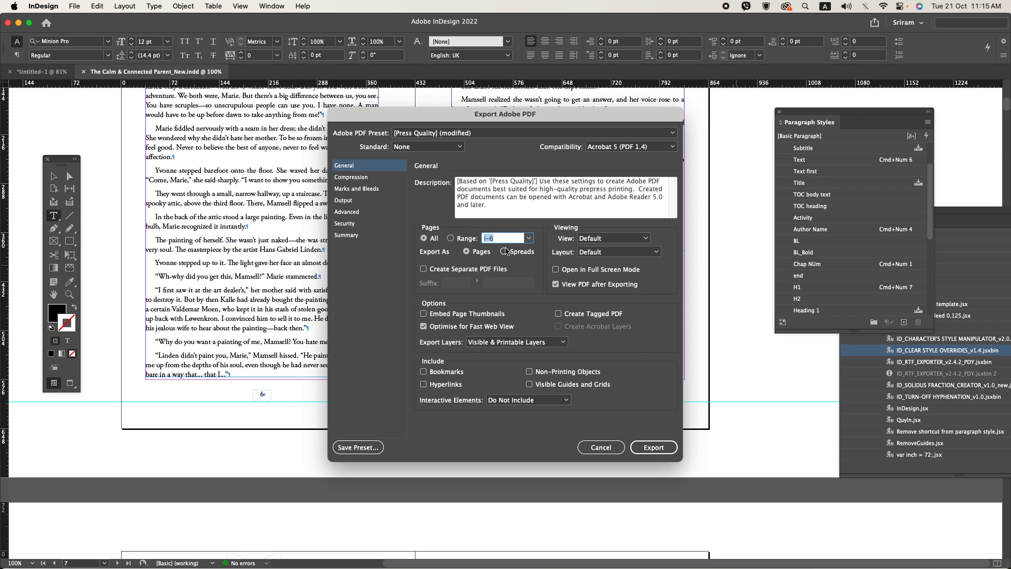
key(BackSpace)
key(Return)
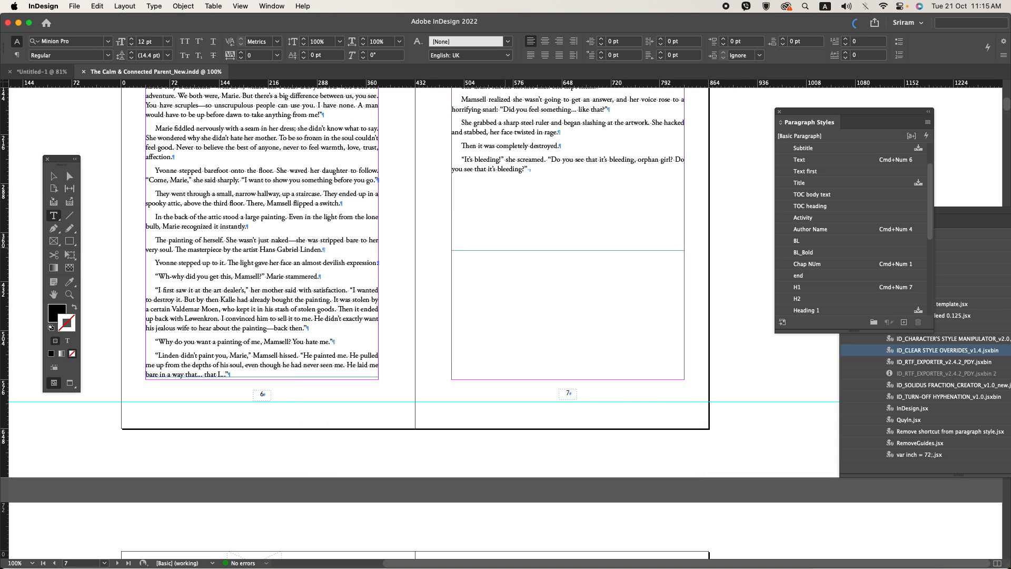
click(271, 5)
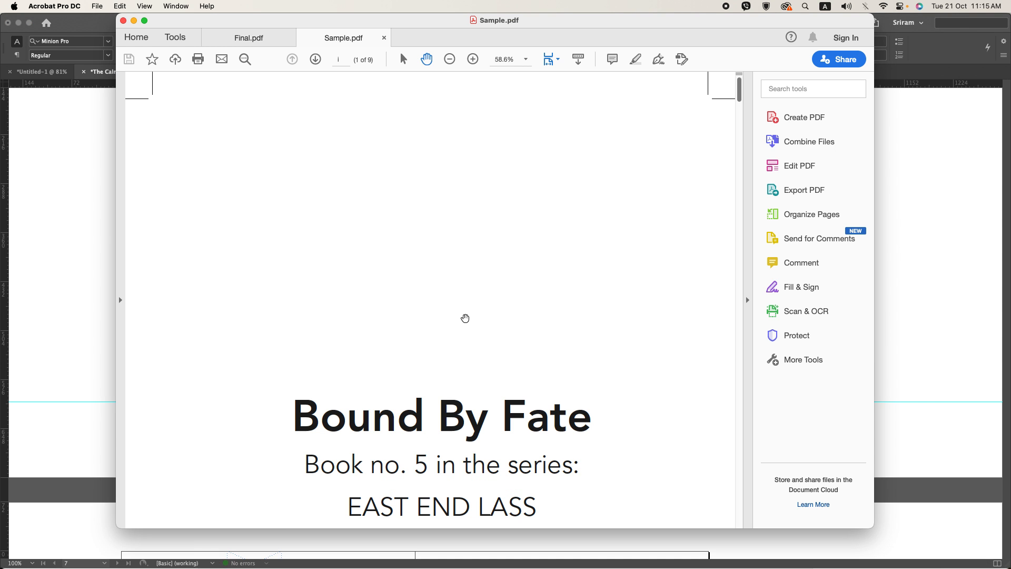
Step: Review the exported Sample.pdf at full-page zoom from the title page to the end of Chapter 1, and return to InDesign
key(super+0)
scroll(465, 318, down, 10)
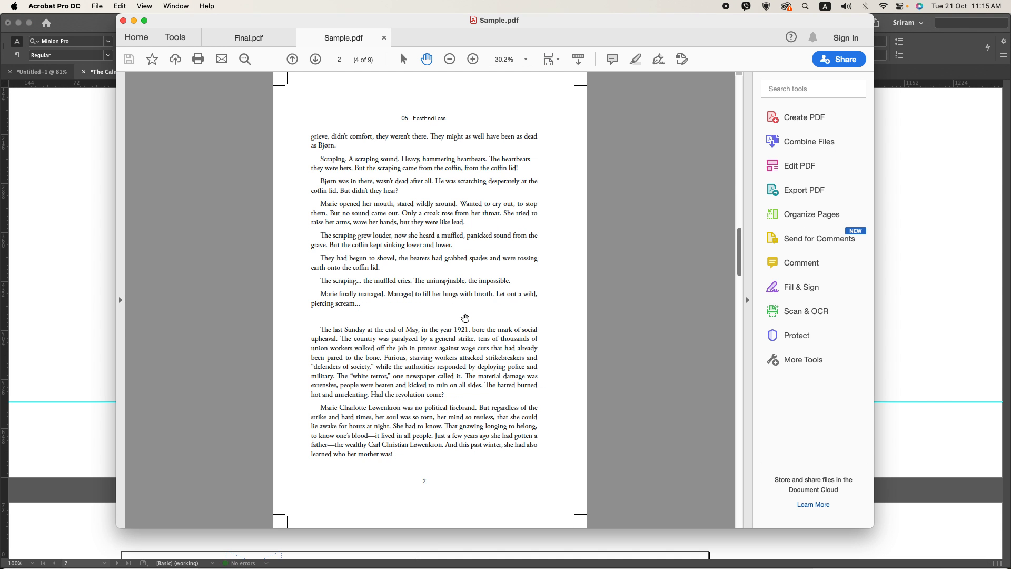
scroll(465, 318, down, 15)
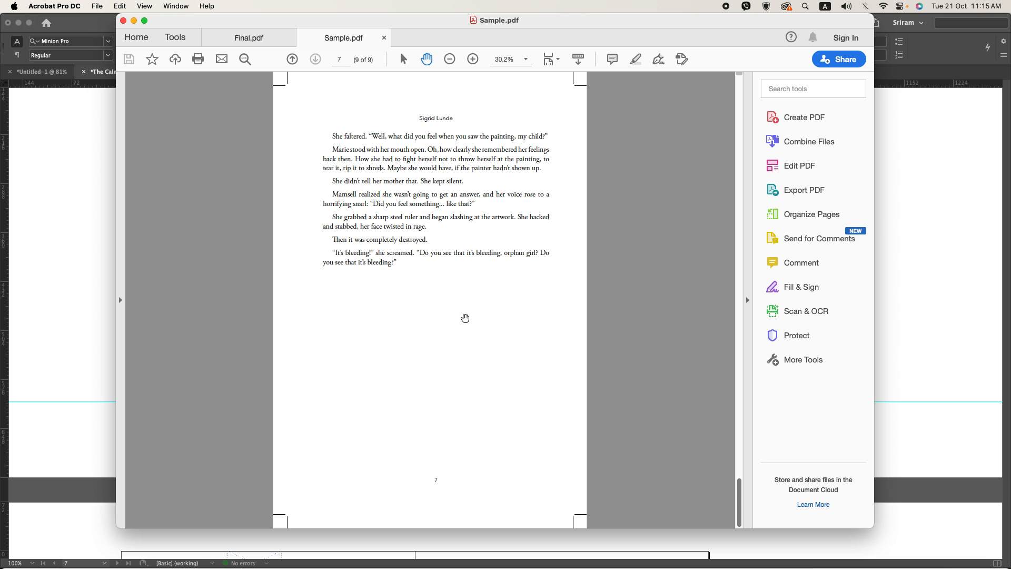
click(106, 159)
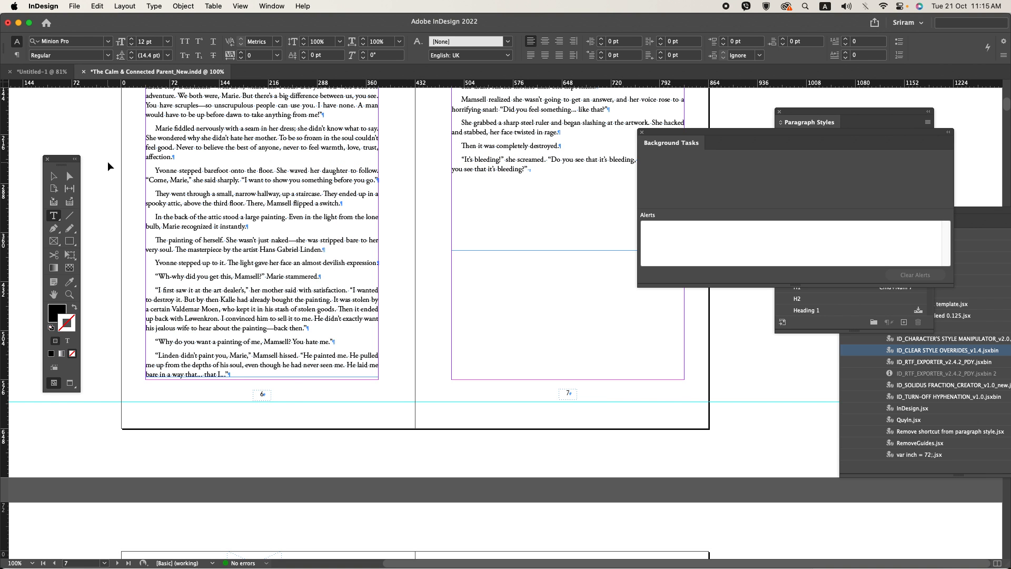
key(super+e)
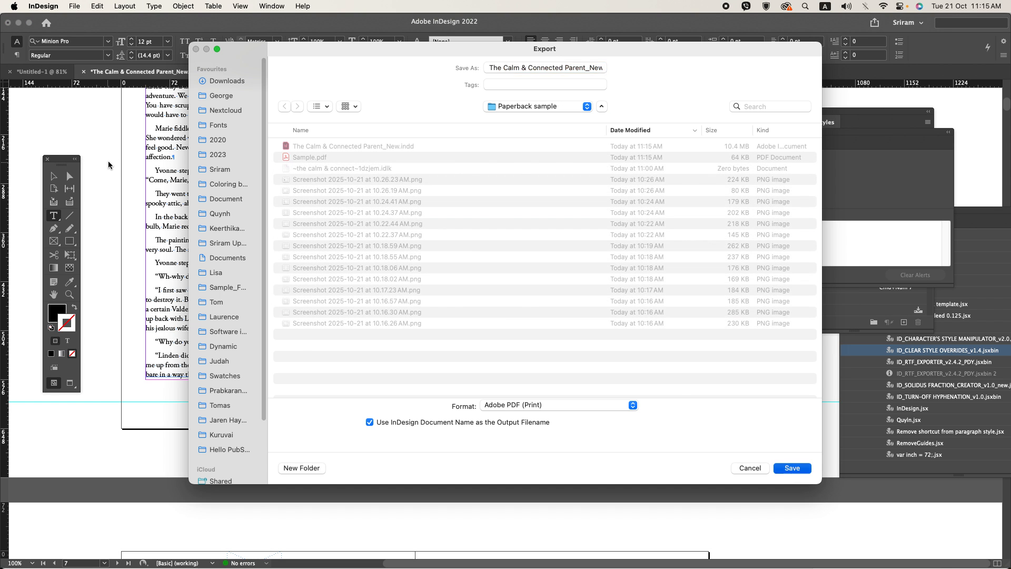
key(Return)
key(Escape)
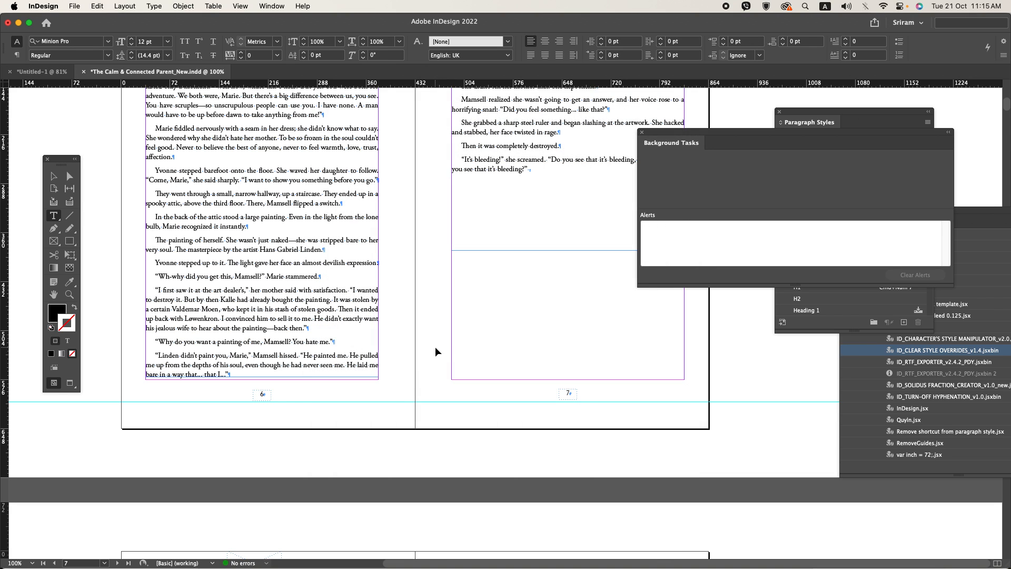
Step: Export the sample again as an Adobe PDF (Print) file, replacing the existing Sample.pdf and choosing the PDF preset anew
key(super+e)
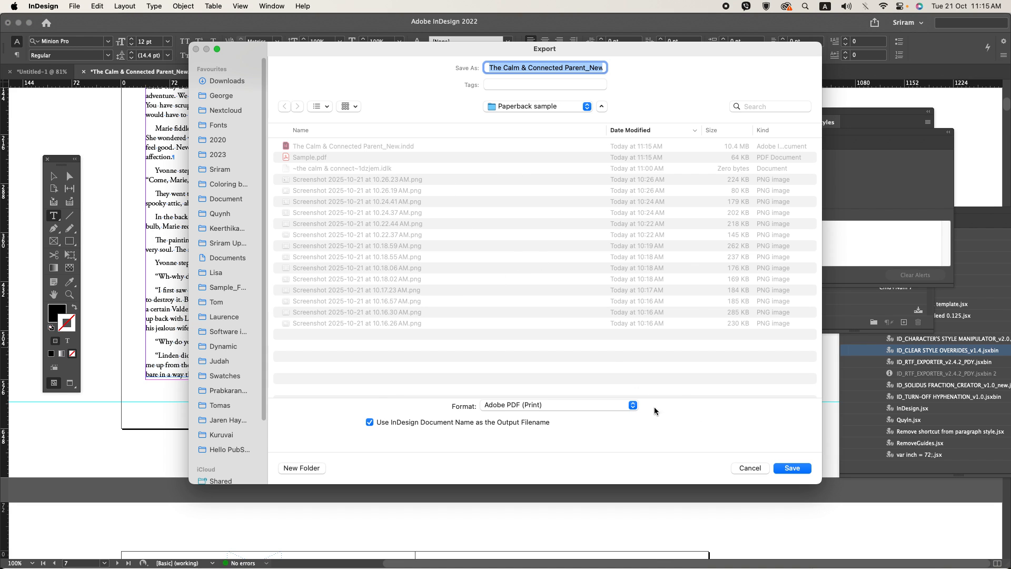
click(573, 407)
click(560, 403)
text(Sample.pdf)
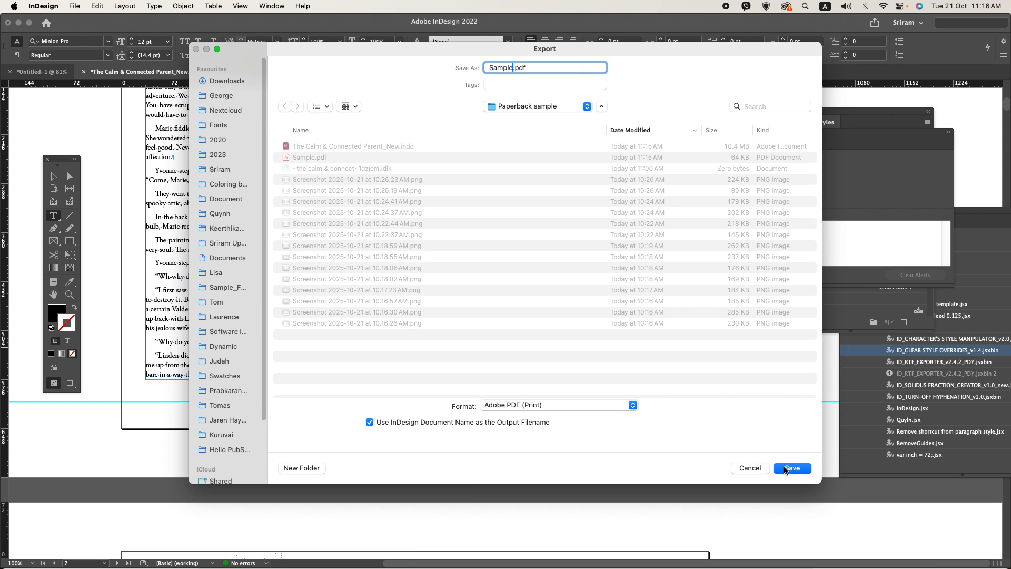
click(784, 468)
click(535, 320)
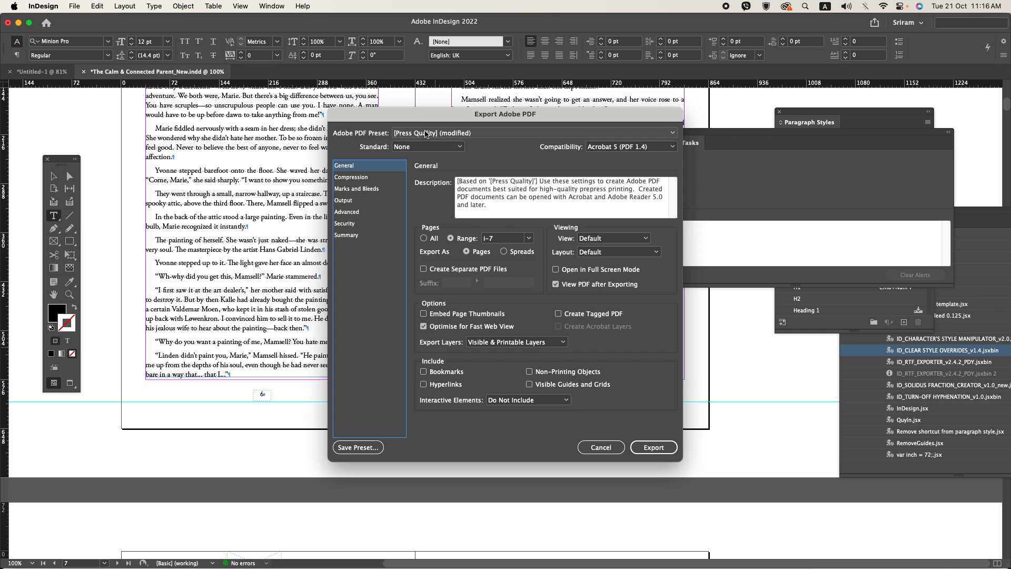
click(429, 133)
click(647, 451)
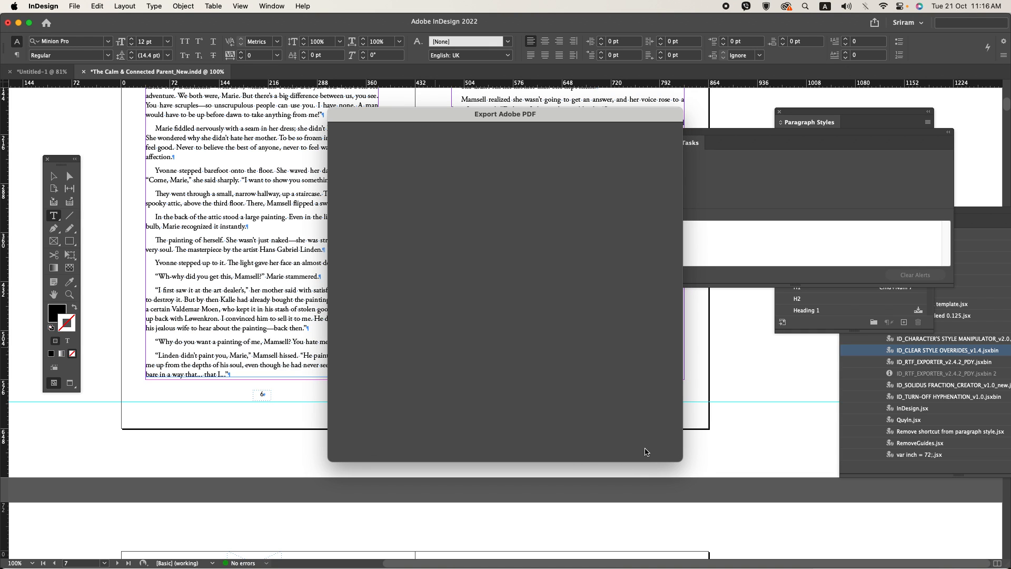